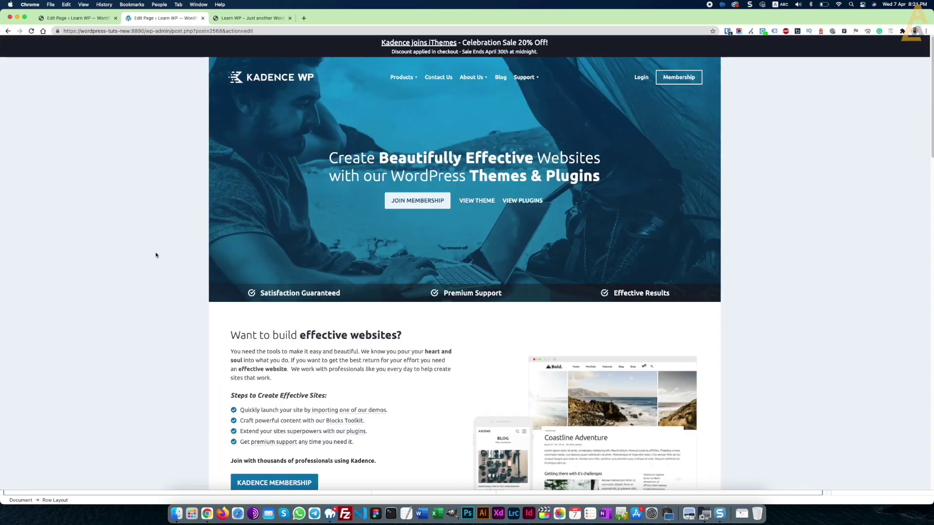
# Step: Scroll down the Kadence WP site and go to the Kadence Theme landing page via VIEW THEME
pyautogui.scroll(-10, 156, 255)
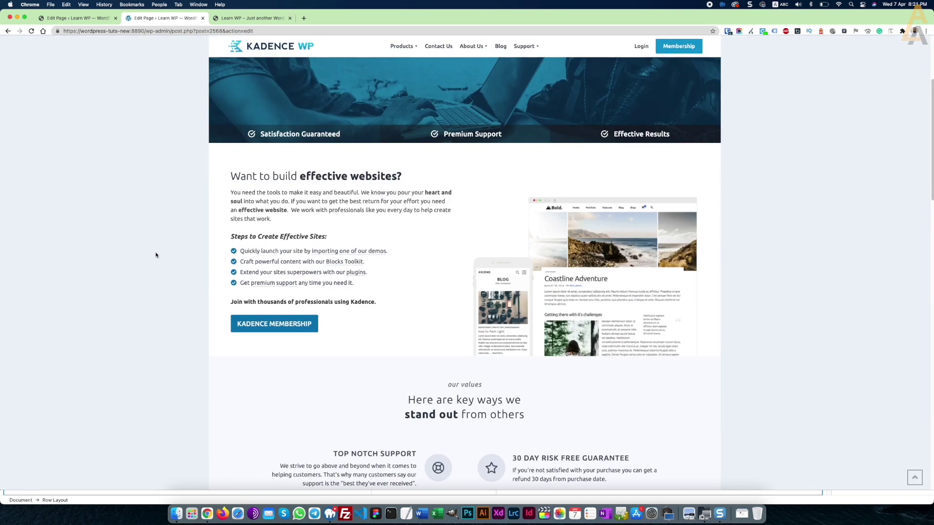
pyautogui.scroll(-3, 156, 255)
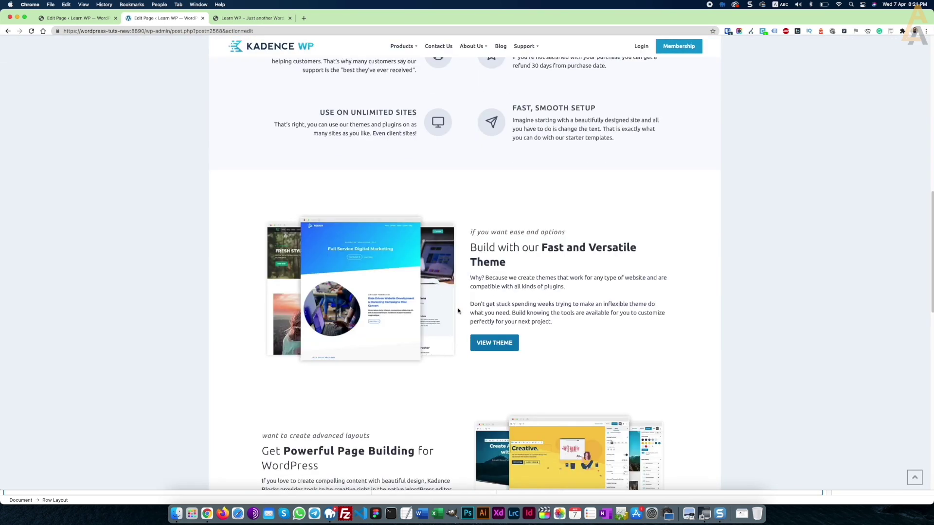
pyautogui.click(495, 343)
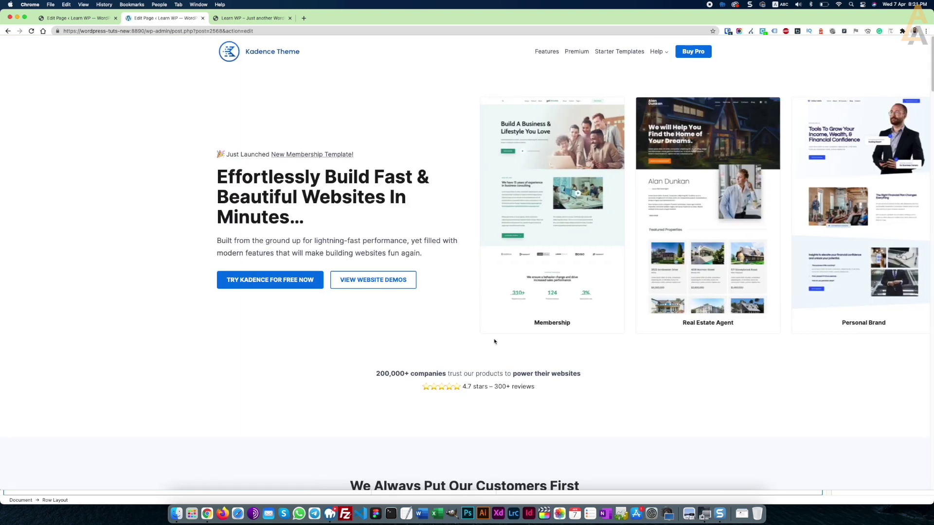
# Step: Go to VIEW WEBSITE DEMOS and scroll through the Starter Templates cards and back up
pyautogui.click(365, 281)
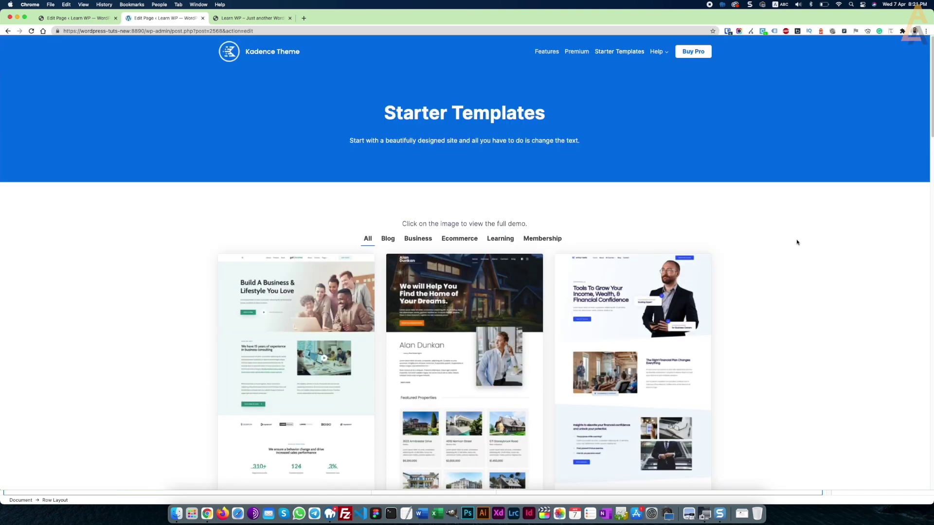
pyautogui.scroll(-10, 762, 236)
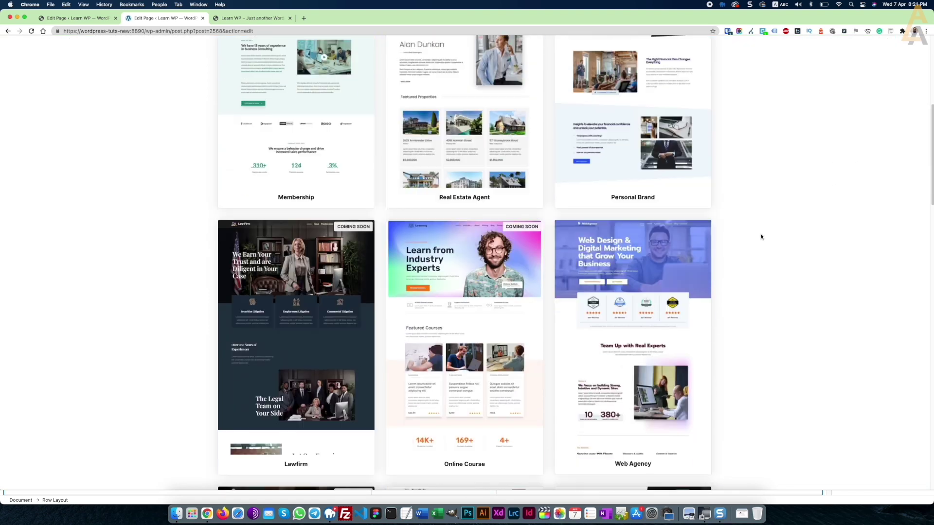
pyautogui.scroll(-13, 761, 237)
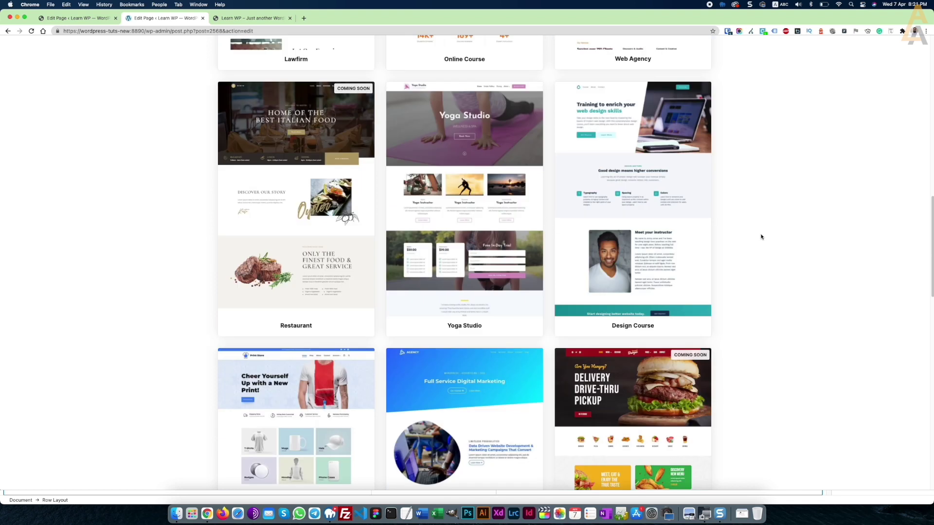
pyautogui.scroll(-20, 761, 237)
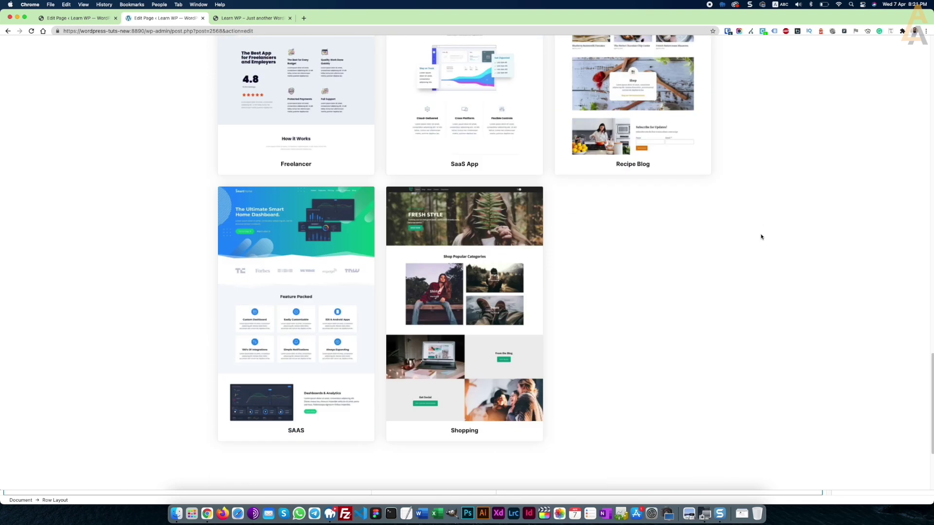
pyautogui.scroll(-5, 762, 237)
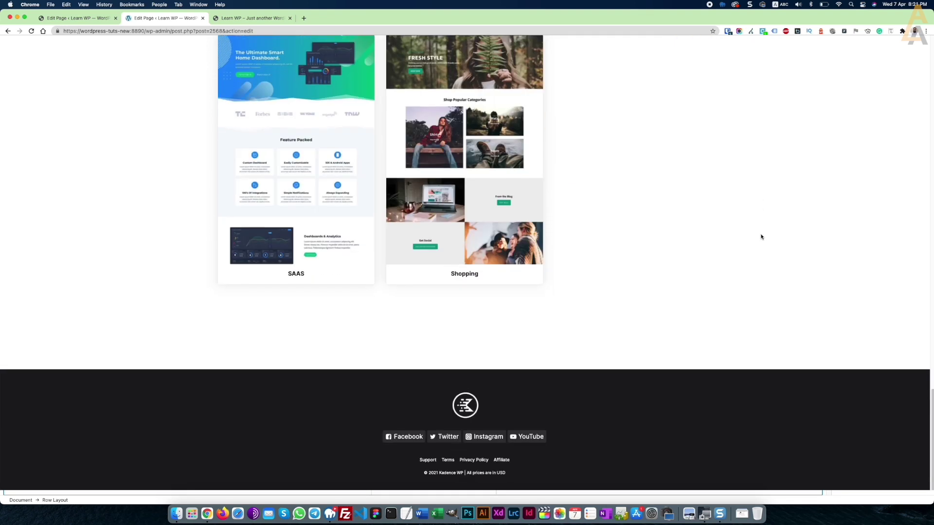
pyautogui.scroll(20, 761, 237)
pyautogui.scroll(16, 762, 236)
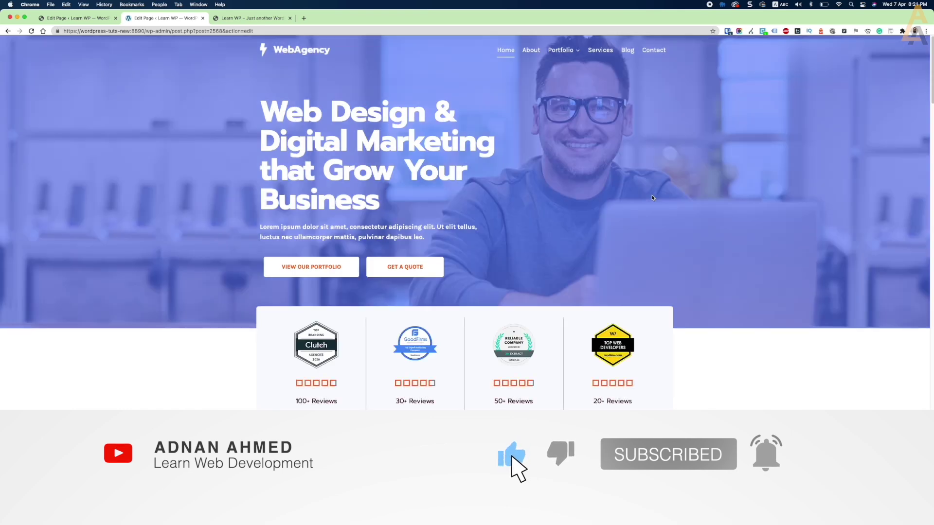
# Step: Scroll the Web Agency demo down to its footer, then jump back to the top
pyautogui.scroll(-10, 652, 198)
pyautogui.scroll(-18, 652, 198)
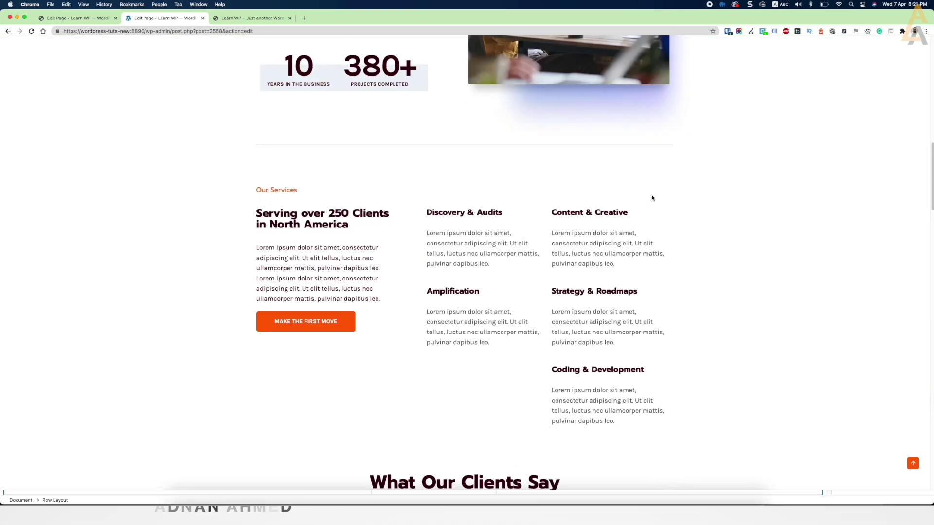
pyautogui.scroll(-15, 652, 198)
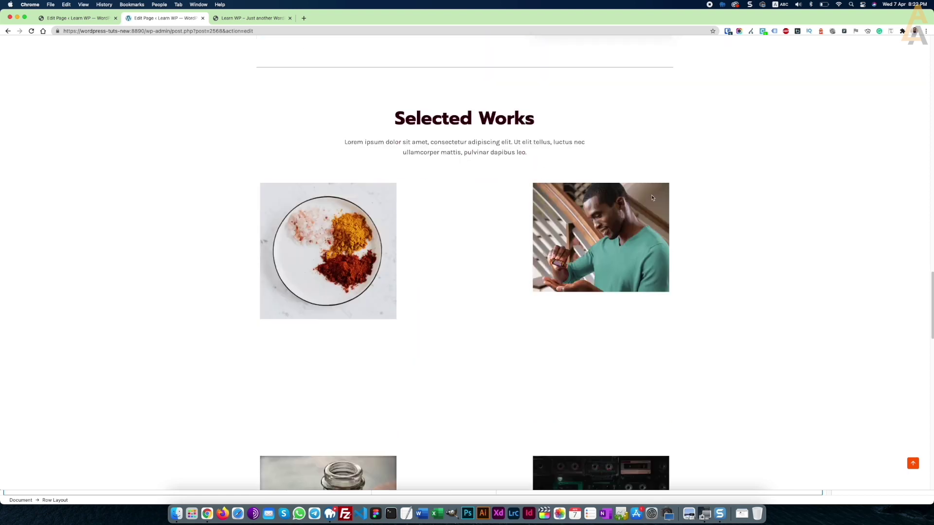
pyautogui.scroll(-8, 652, 198)
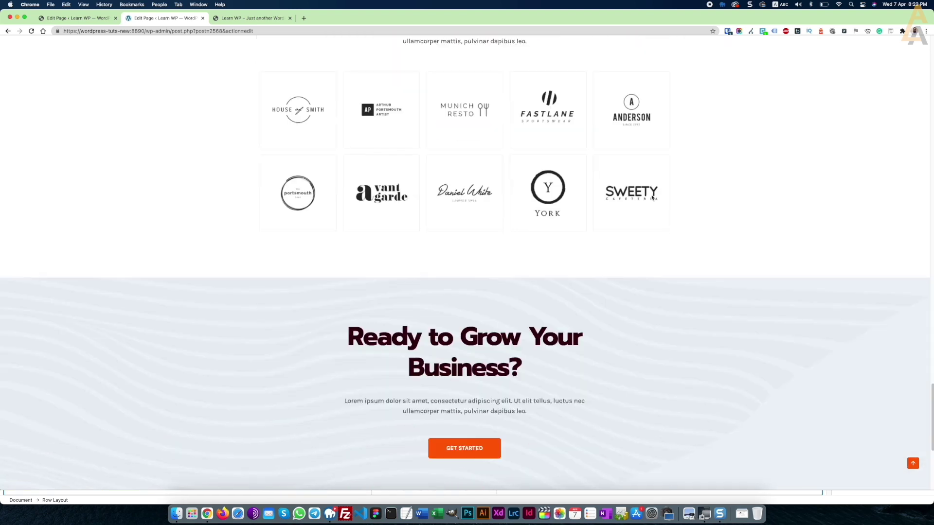
pyautogui.click(913, 465)
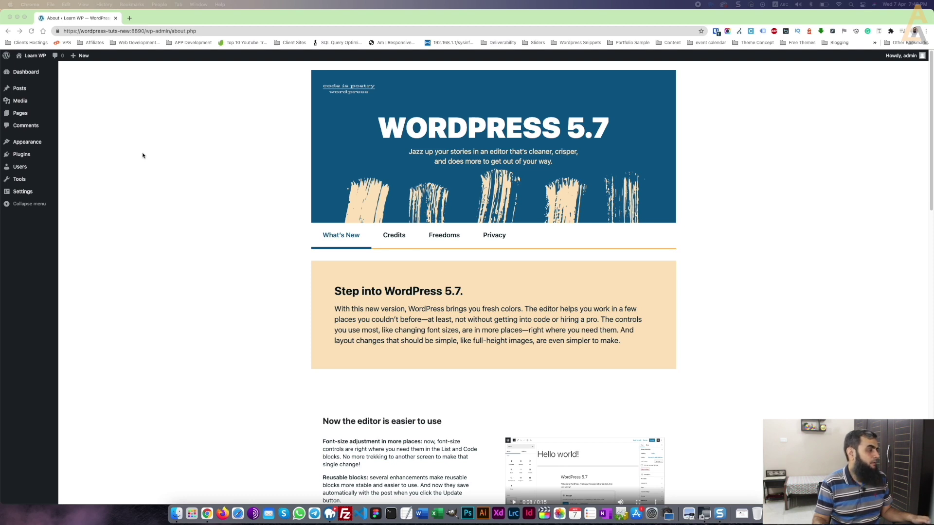
# Step: Go to Appearance > Themes > Add New and put the cursor in the Search themes box
pyautogui.click(107, 145)
pyautogui.moveTo(38, 142)
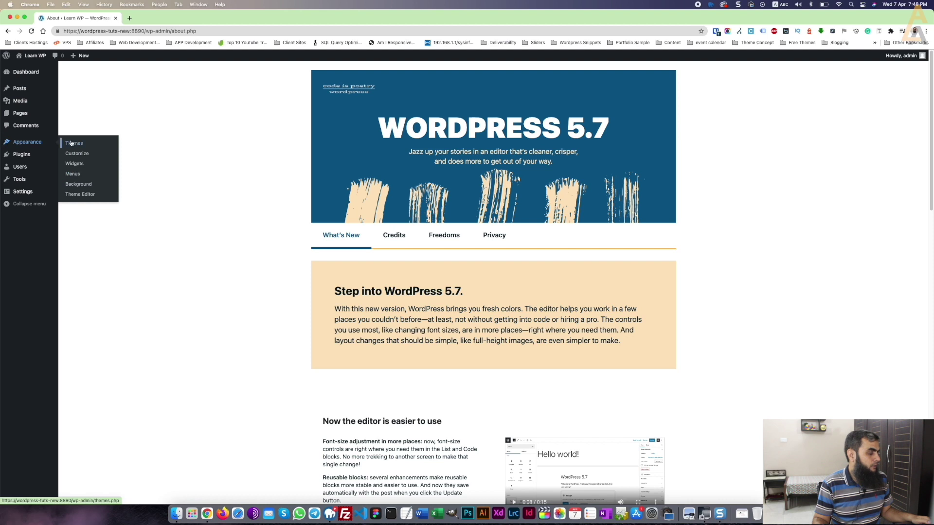
pyautogui.click(71, 143)
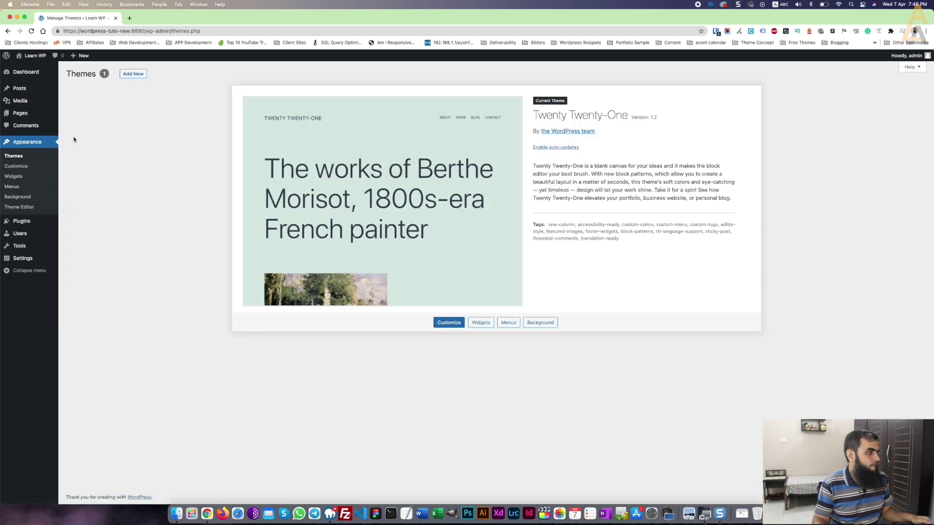
pyautogui.click(132, 74)
pyautogui.click(843, 94)
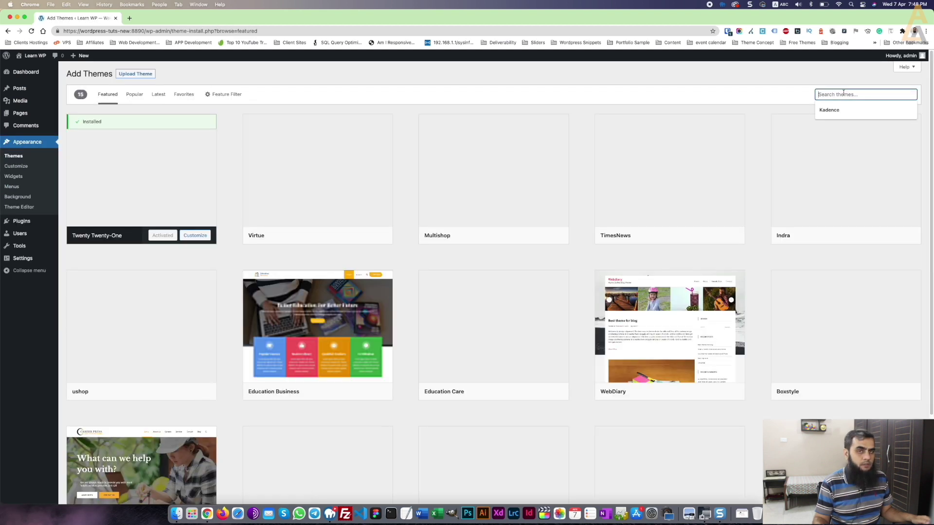
# Step: Search for Kadence, install it from its card, and activate it
pyautogui.click(837, 109)
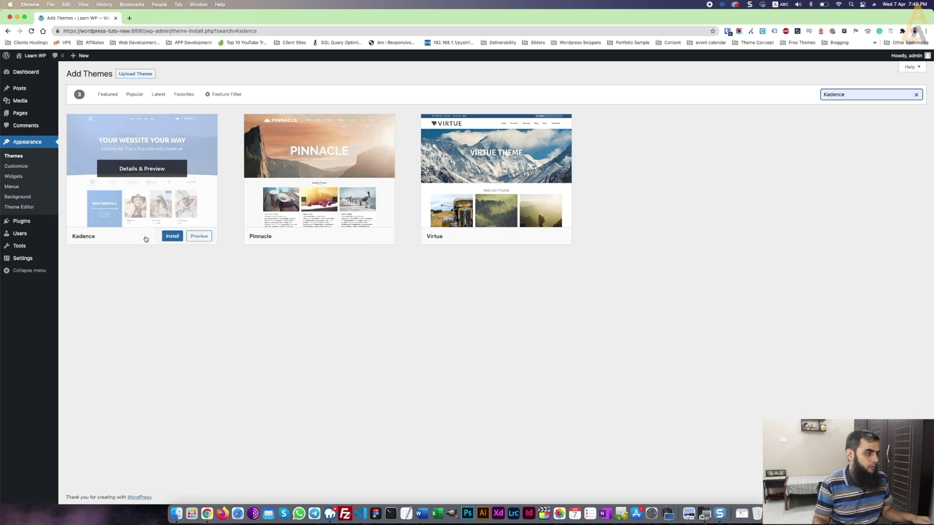
pyautogui.moveTo(165, 234)
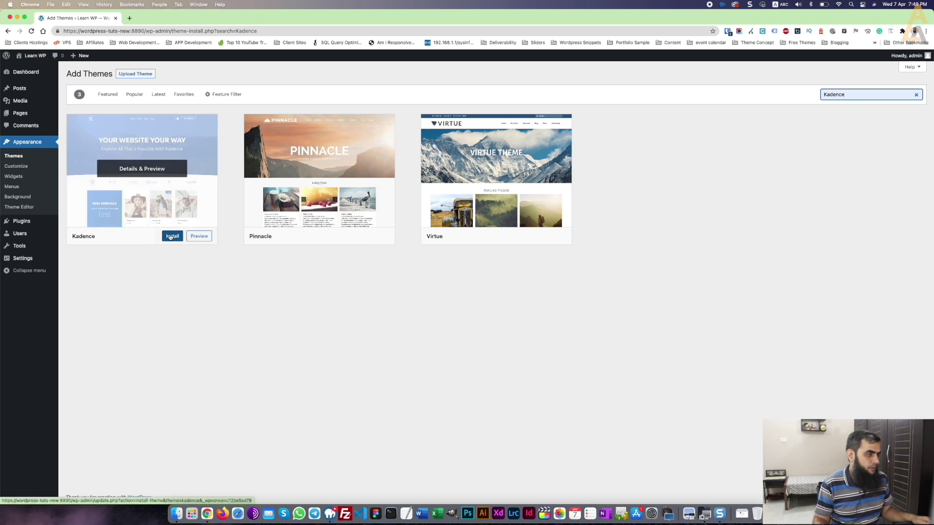
pyautogui.click(171, 237)
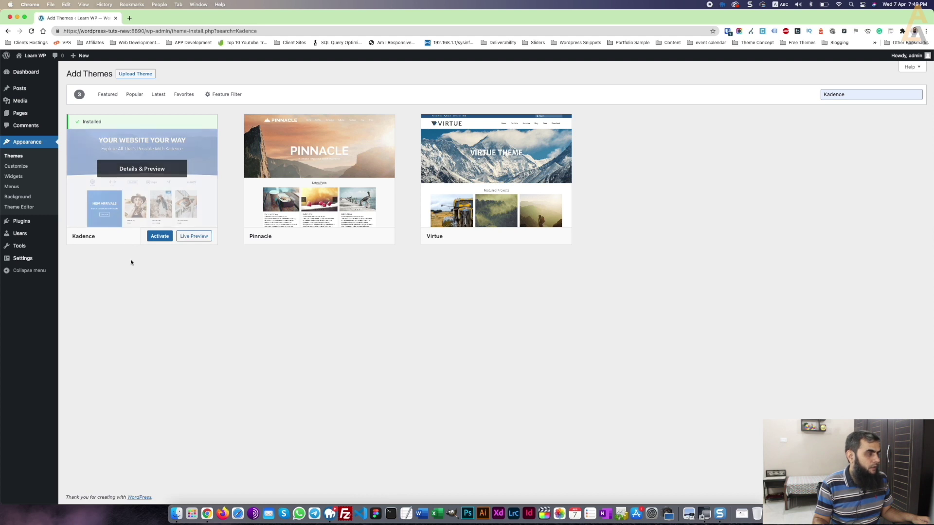
pyautogui.click(159, 237)
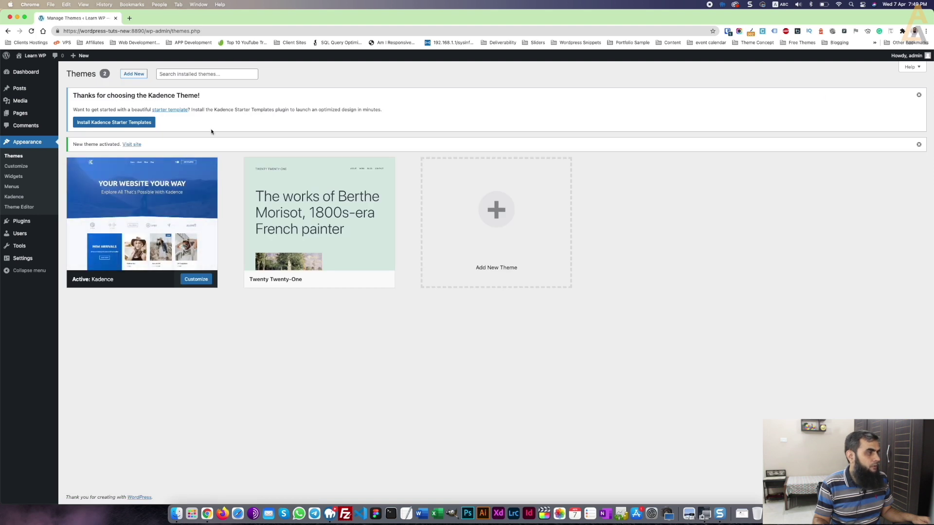
# Step: Install Kadence Starter Templates from the Kadence theme's welcome notice
pyautogui.click(96, 124)
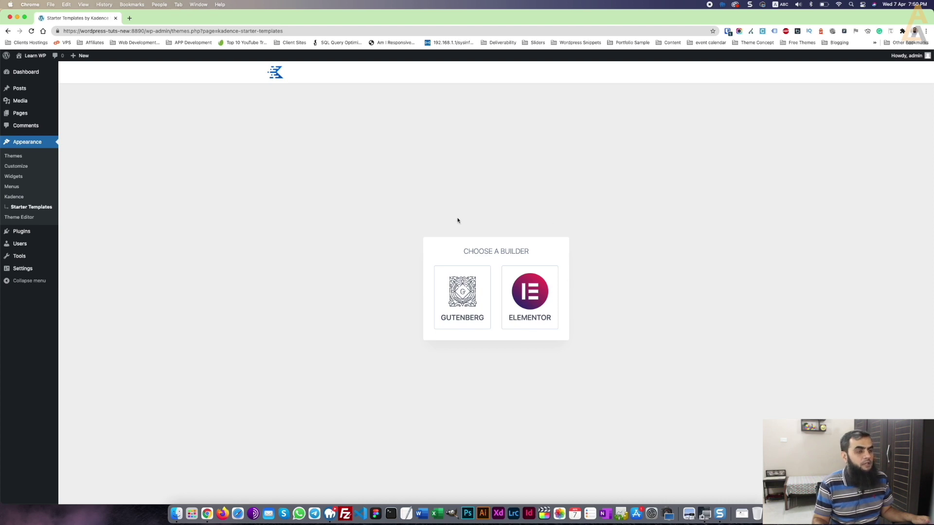
# Step: Choose GUTENBERG as the builder and scroll through the template grid and back to the top
pyautogui.click(458, 291)
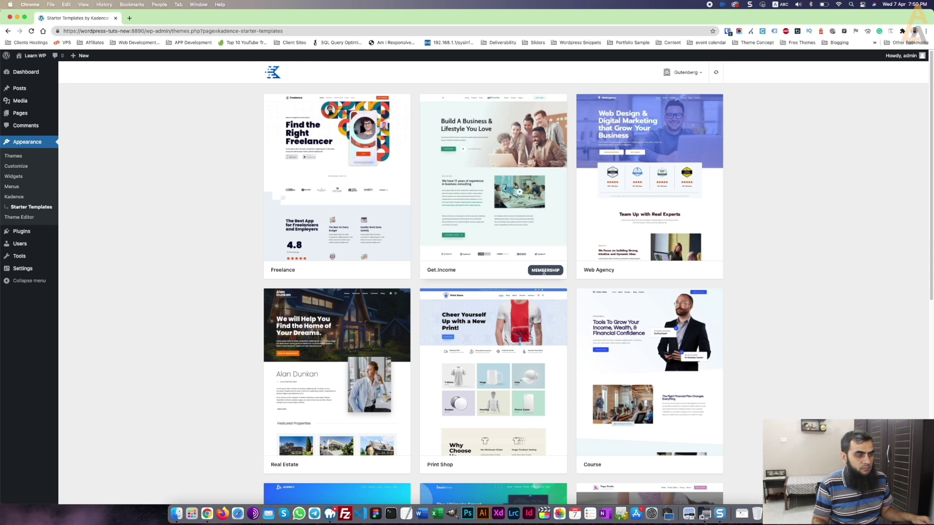
pyautogui.scroll(-4, 543, 270)
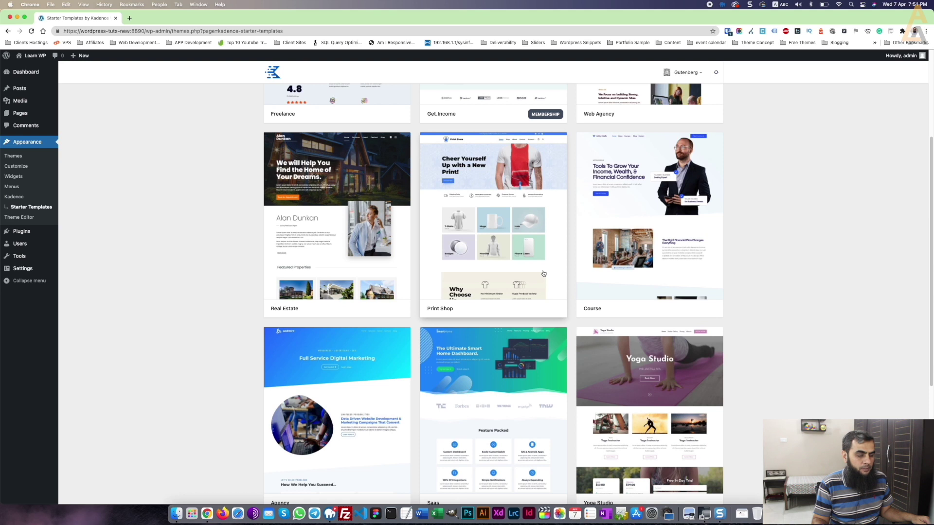
pyautogui.scroll(-4, 543, 273)
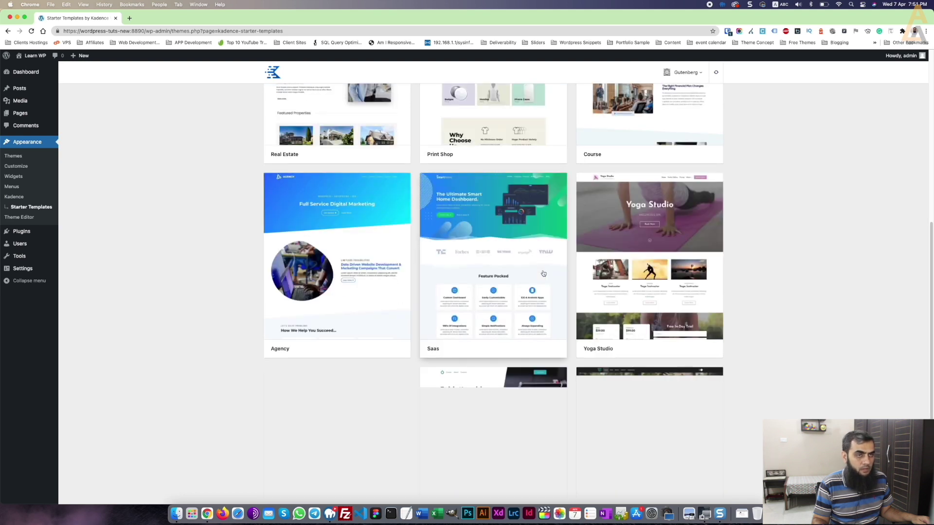
pyautogui.scroll(-2, 543, 273)
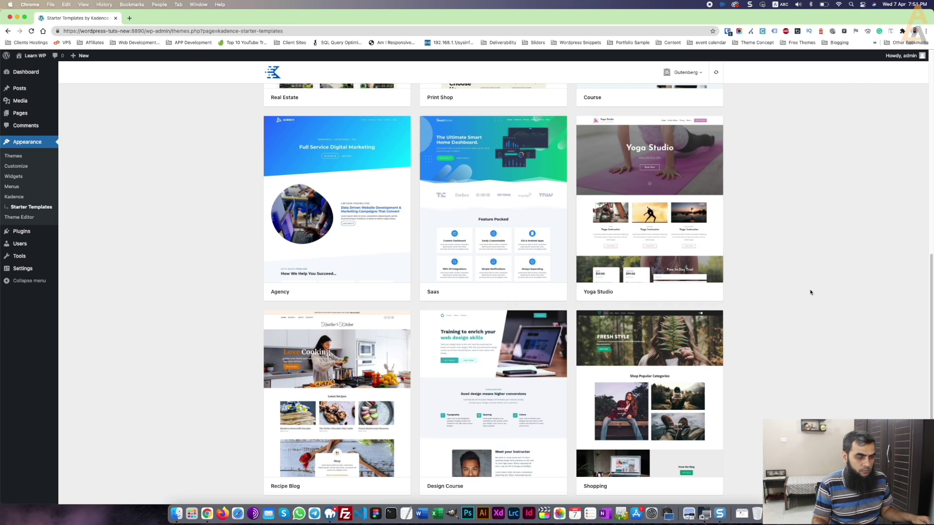
pyautogui.scroll(5, 810, 292)
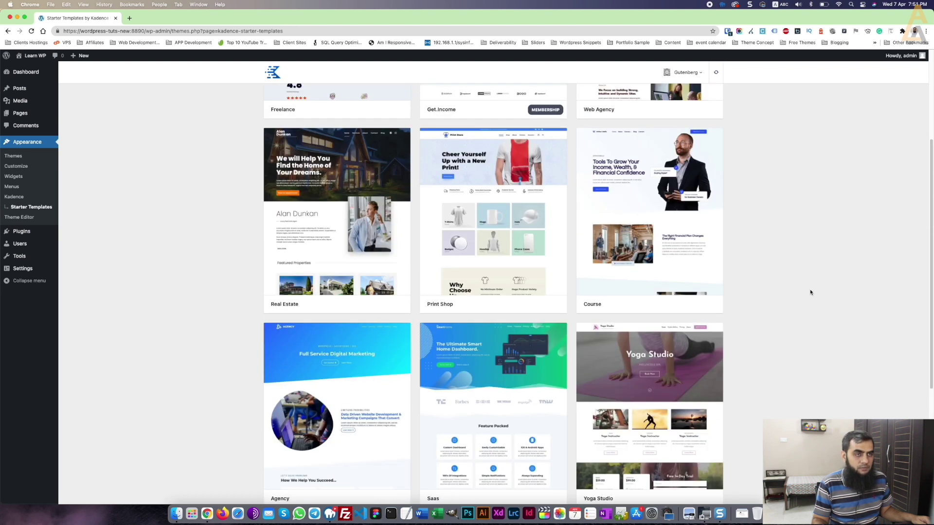
pyautogui.scroll(4, 810, 292)
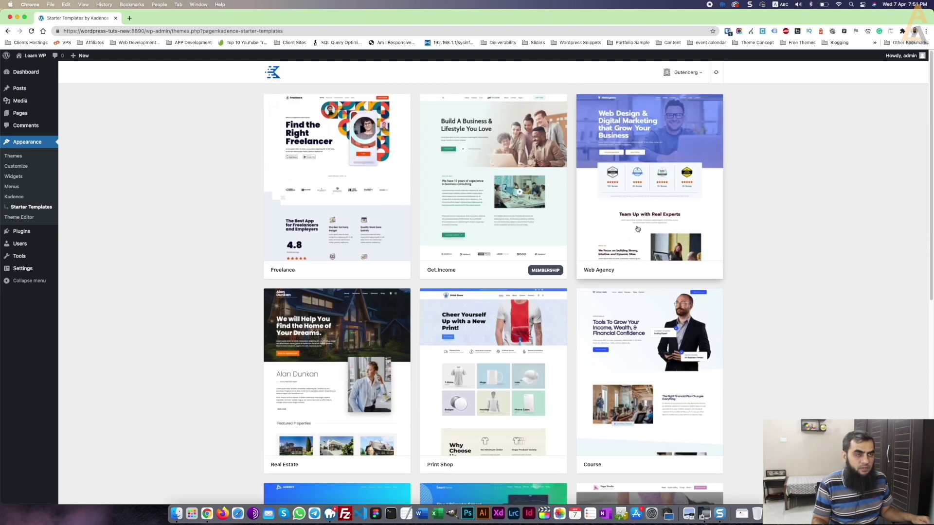
# Step: Open the Web Agency template's options and preview several colour schemes, including purple and green
pyautogui.click(652, 200)
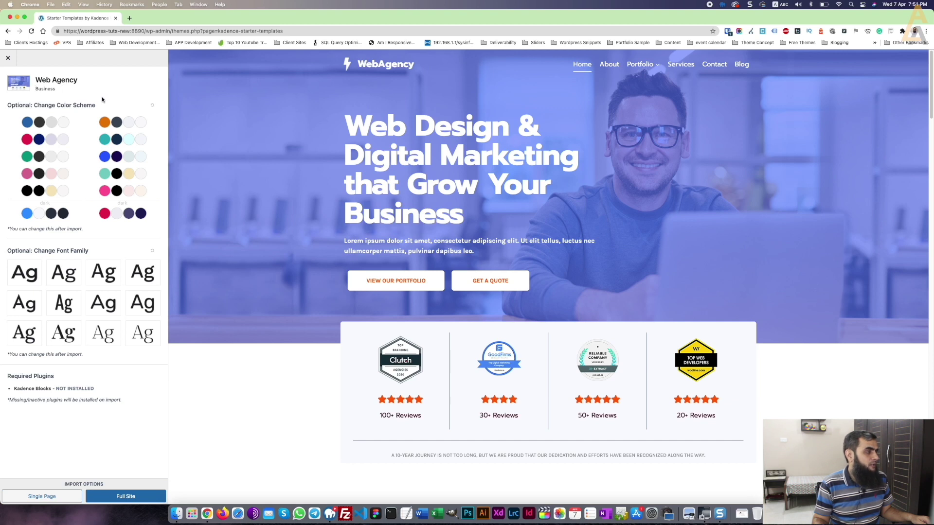
pyautogui.click(51, 122)
pyautogui.click(52, 140)
pyautogui.click(54, 156)
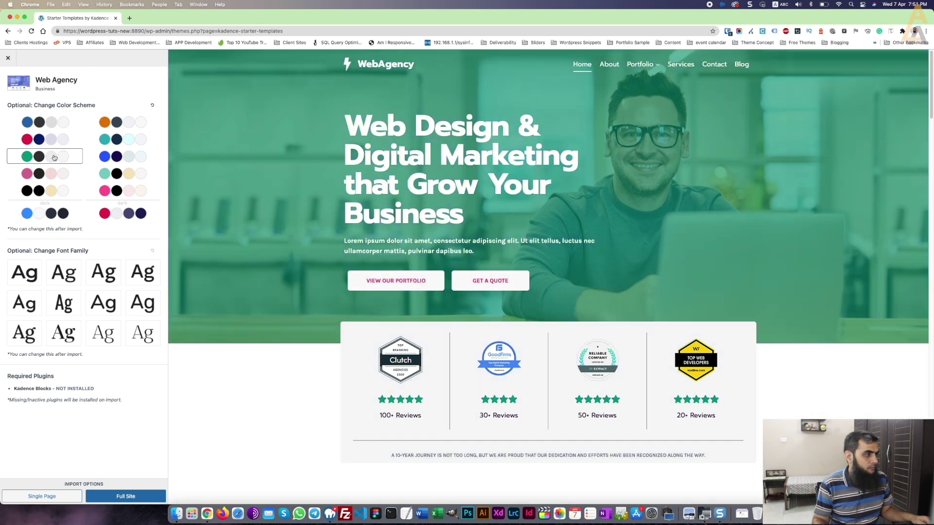
pyautogui.click(53, 174)
pyautogui.click(52, 204)
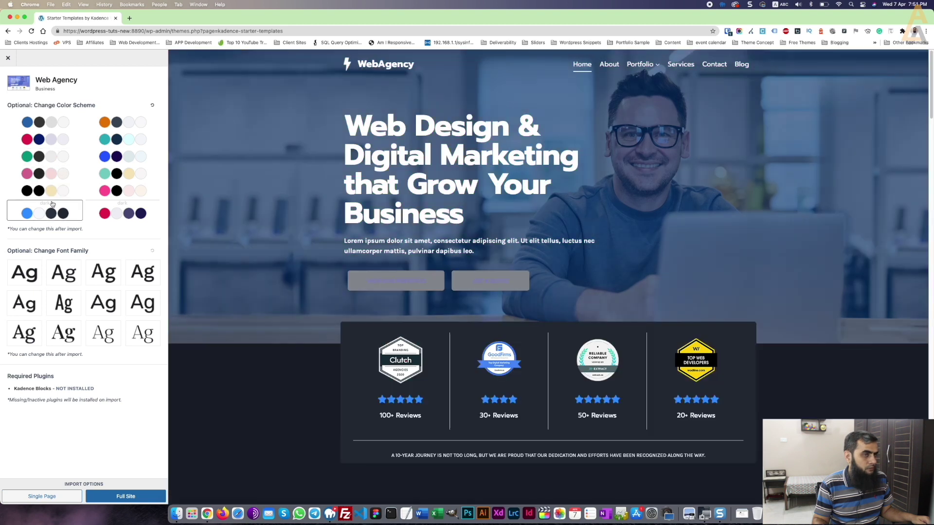
# Step: Settle on the pink and black palette and the Montserrat & Source Sans Pro fonts
pyautogui.click(123, 122)
pyautogui.click(123, 140)
pyautogui.click(48, 178)
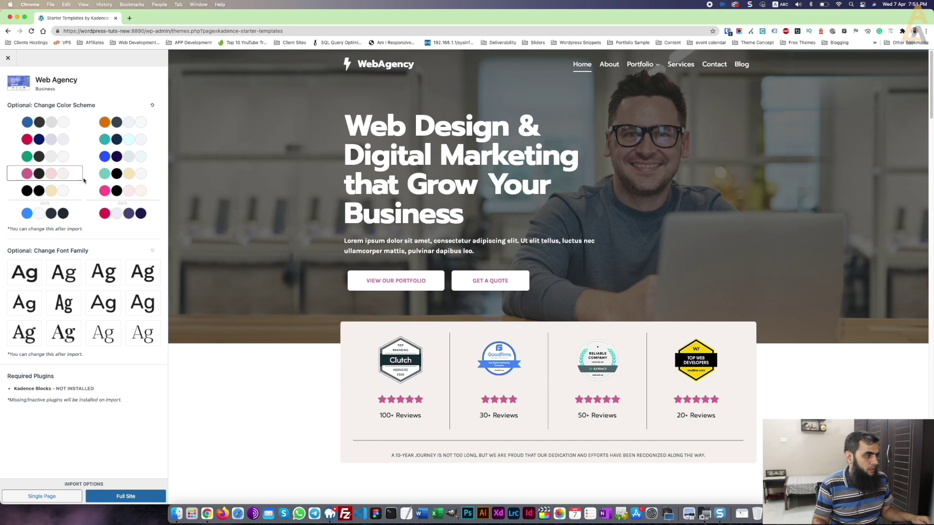
pyautogui.click(115, 190)
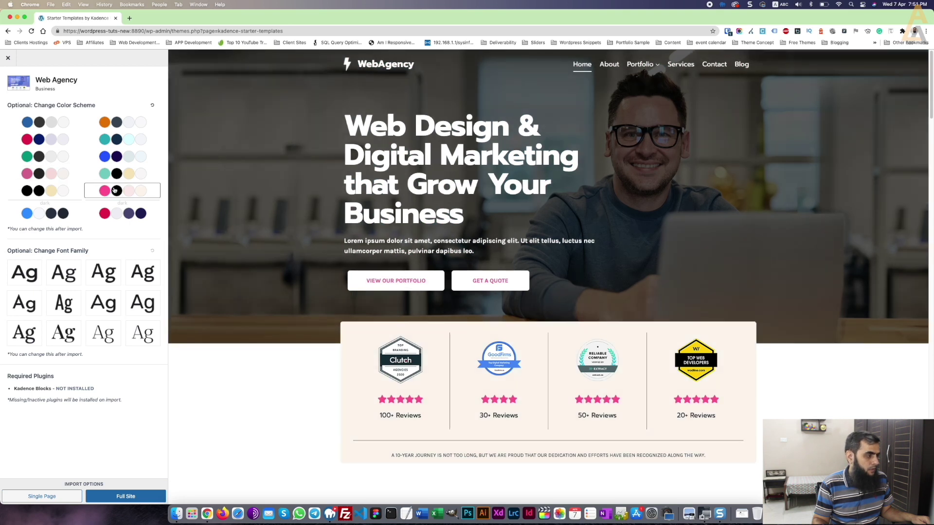
pyautogui.click(30, 272)
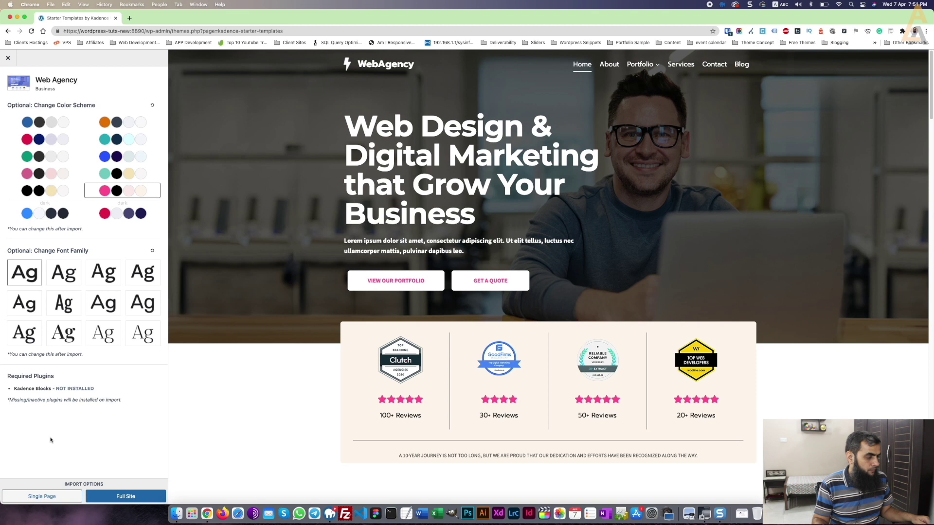
# Step: Look over the Single Page templates, then choose Import Full Site > Full Site for Web Agency
pyautogui.click(56, 496)
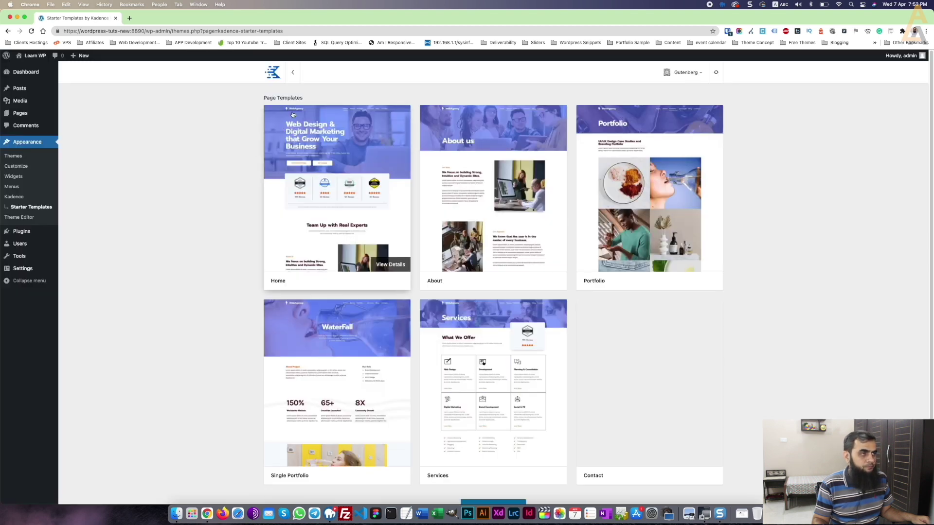
pyautogui.moveTo(472, 148)
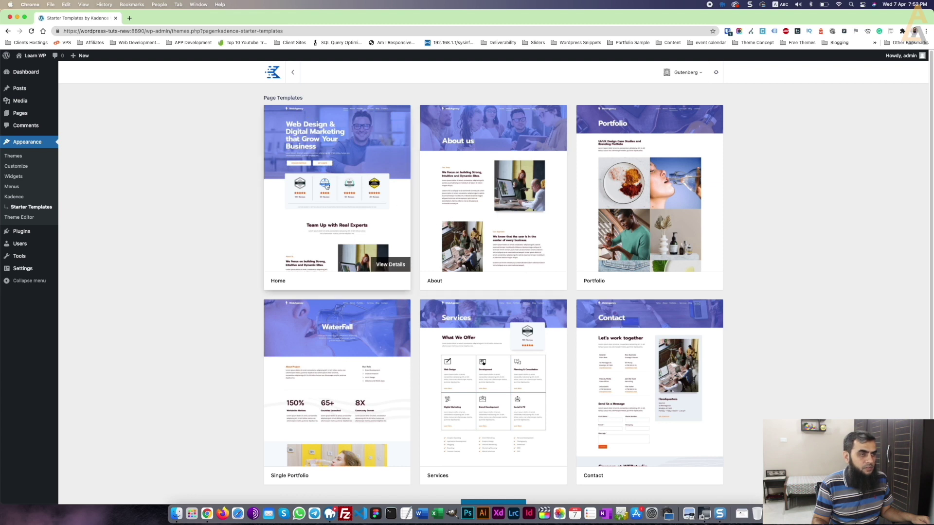
pyautogui.scroll(-2, 777, 304)
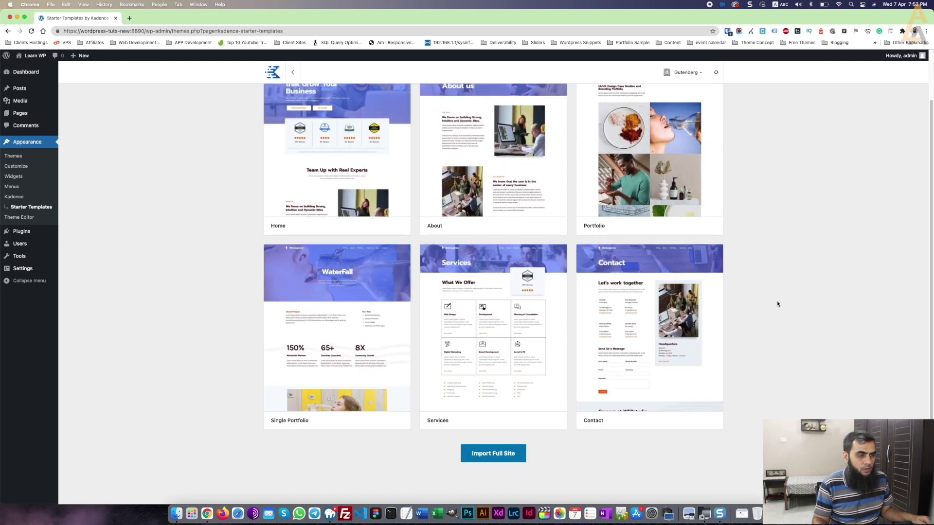
pyautogui.scroll(2, 777, 304)
pyautogui.scroll(-2, 777, 303)
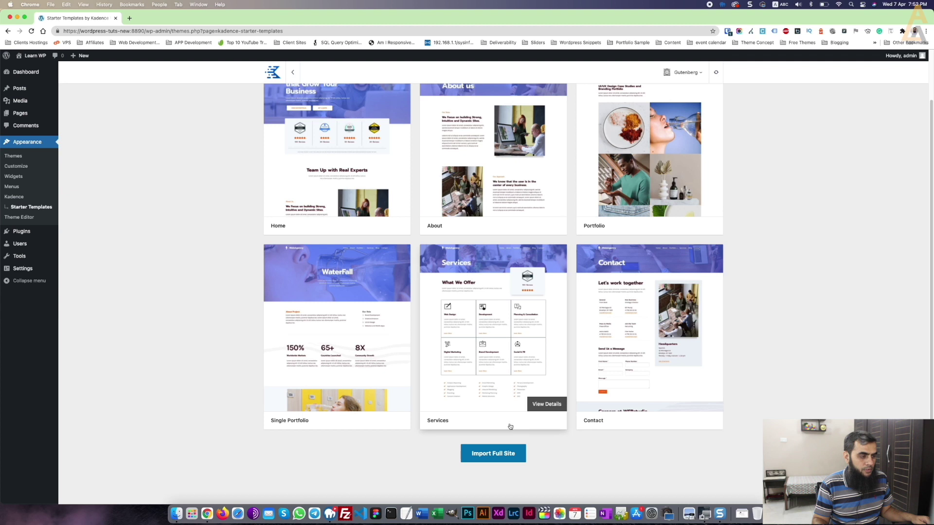
pyautogui.scroll(2, 815, 377)
pyautogui.scroll(-2, 816, 376)
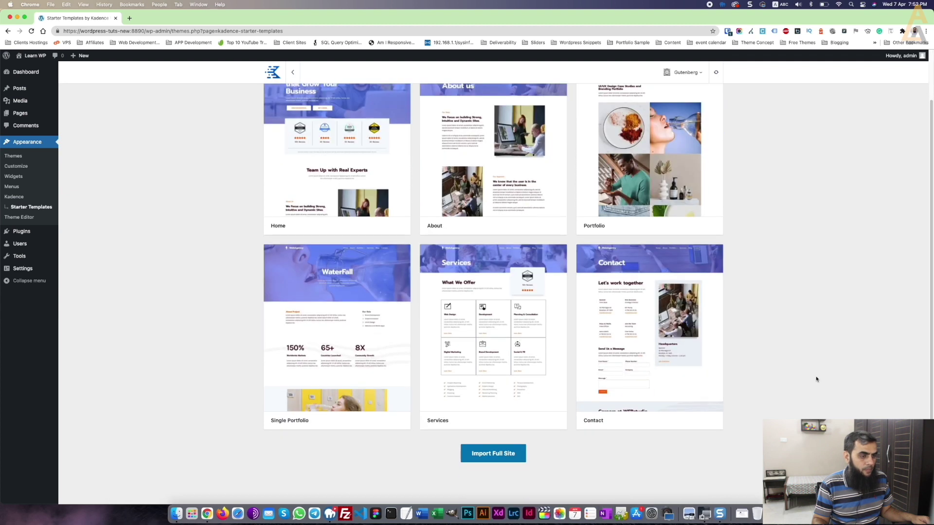
pyautogui.click(479, 456)
pyautogui.click(125, 496)
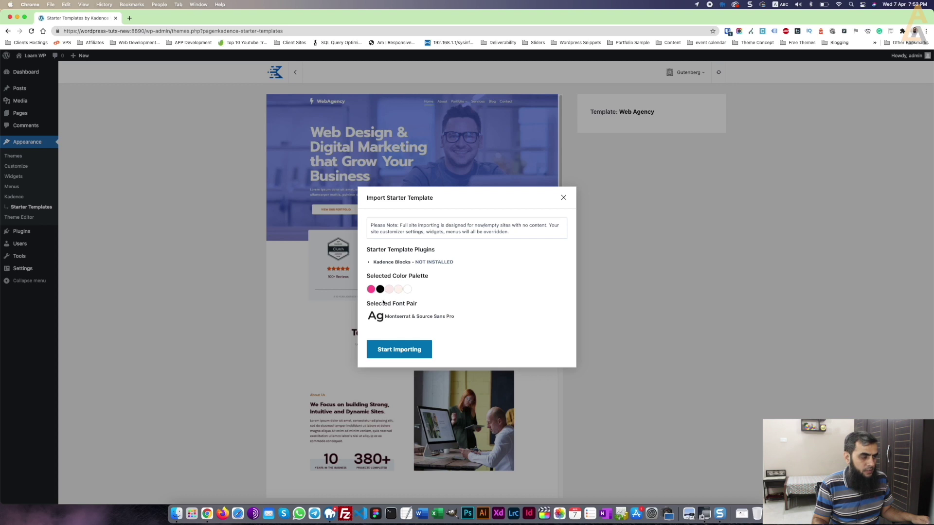
# Step: Start importing Web Agency, wait for 'Import complete!', and view the new Learn WP homepage
pyautogui.click(397, 351)
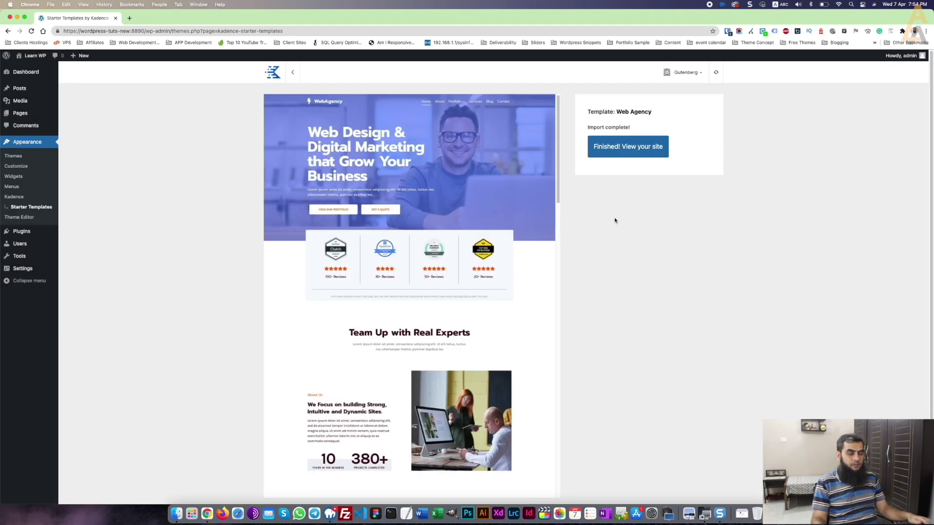
pyautogui.click(610, 149)
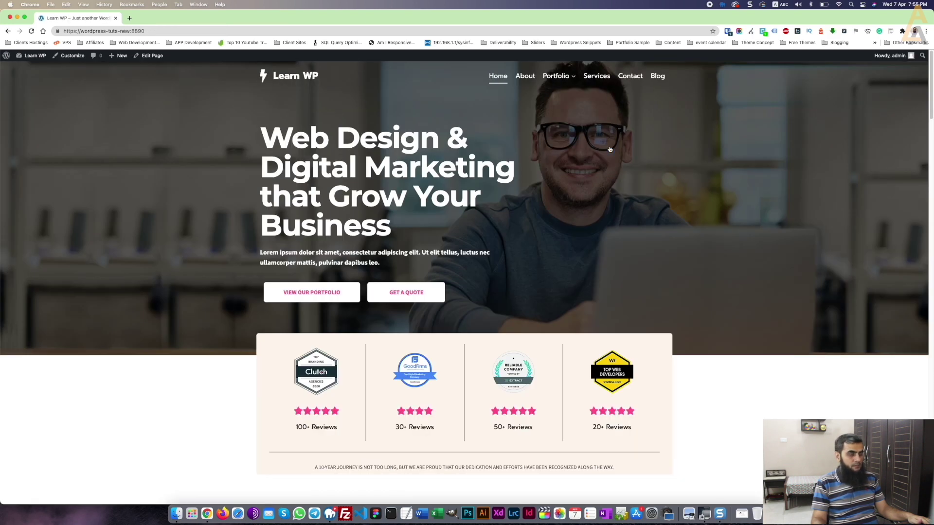
# Step: Scroll through the newly imported Learn WP homepage
pyautogui.scroll(-5, 620, 222)
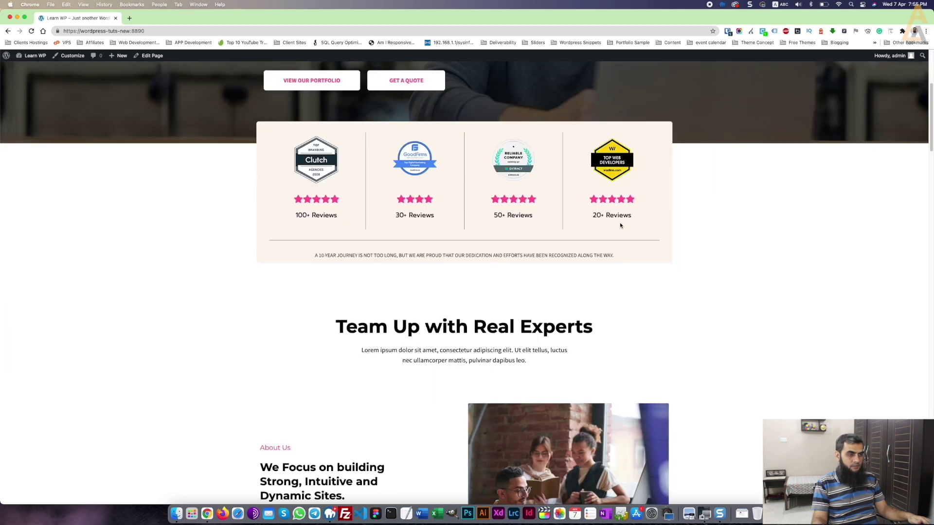
pyautogui.scroll(-15, 620, 225)
pyautogui.scroll(-10, 619, 225)
pyautogui.scroll(4, 621, 229)
pyautogui.scroll(-3, 622, 232)
pyautogui.scroll(-13, 622, 232)
pyautogui.scroll(20, 623, 238)
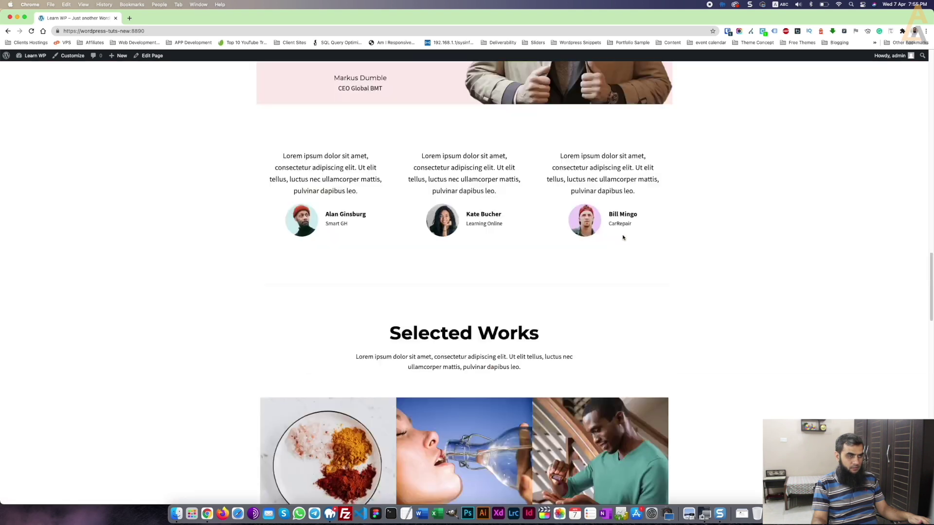
# Step: Visit the About, Portfolio Main Page and Services pages
pyautogui.click(524, 76)
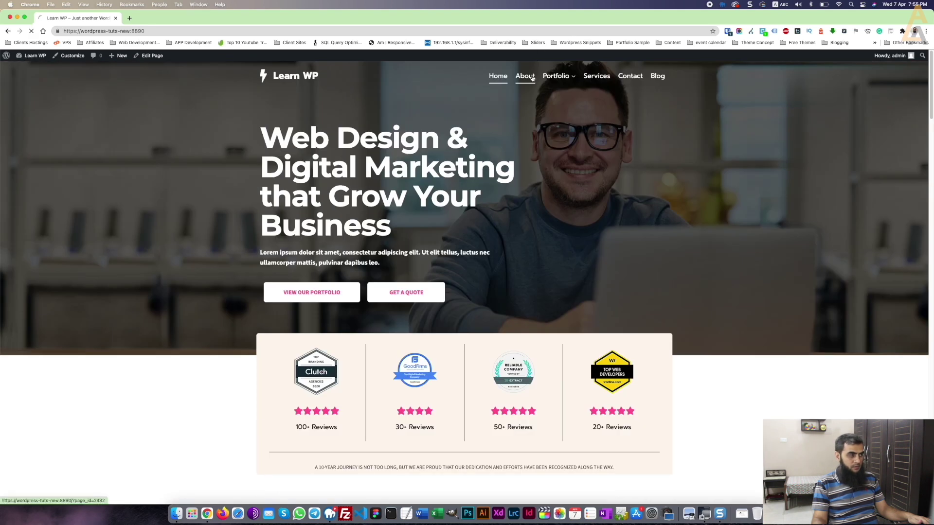
pyautogui.scroll(-10, 530, 265)
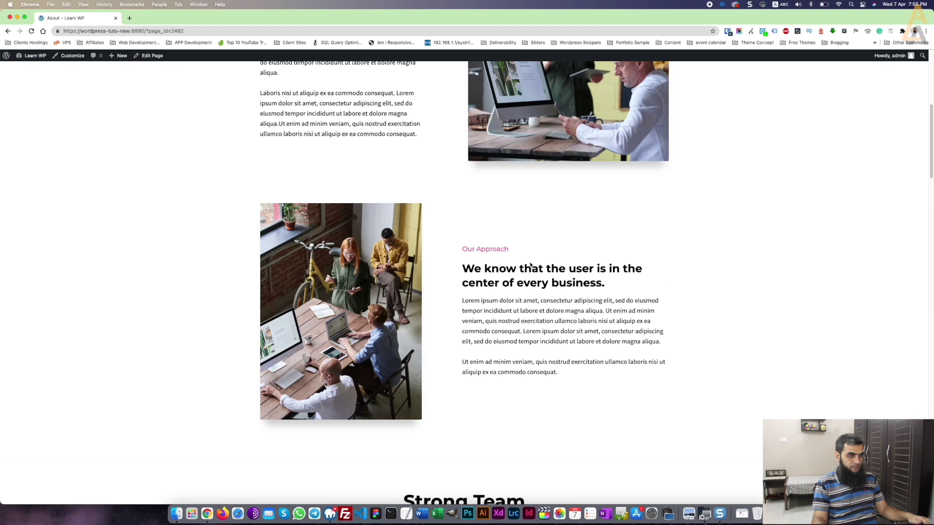
pyautogui.scroll(10, 530, 265)
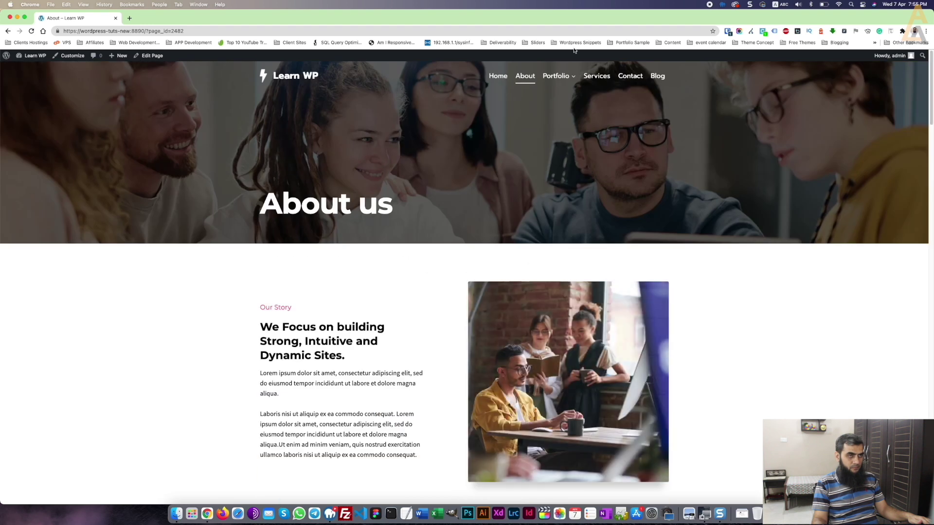
pyautogui.moveTo(556, 76)
pyautogui.click(560, 94)
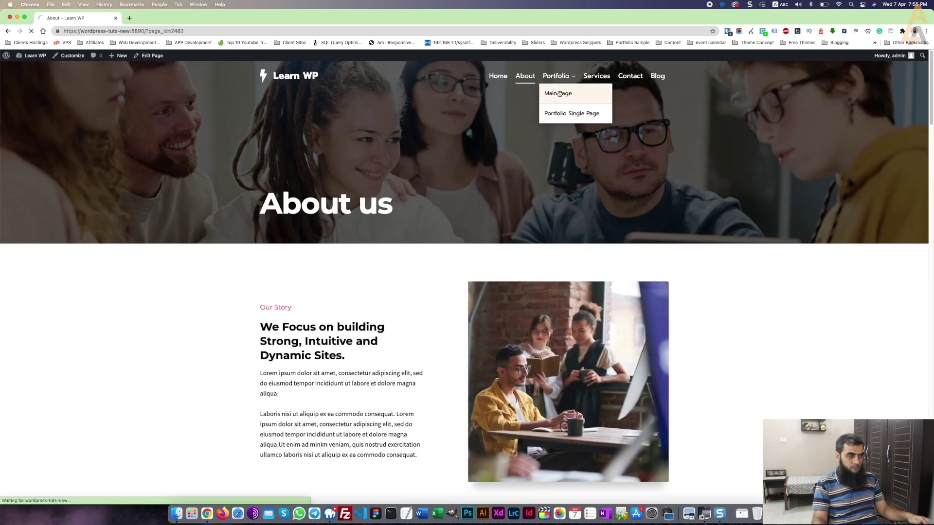
pyautogui.click(594, 78)
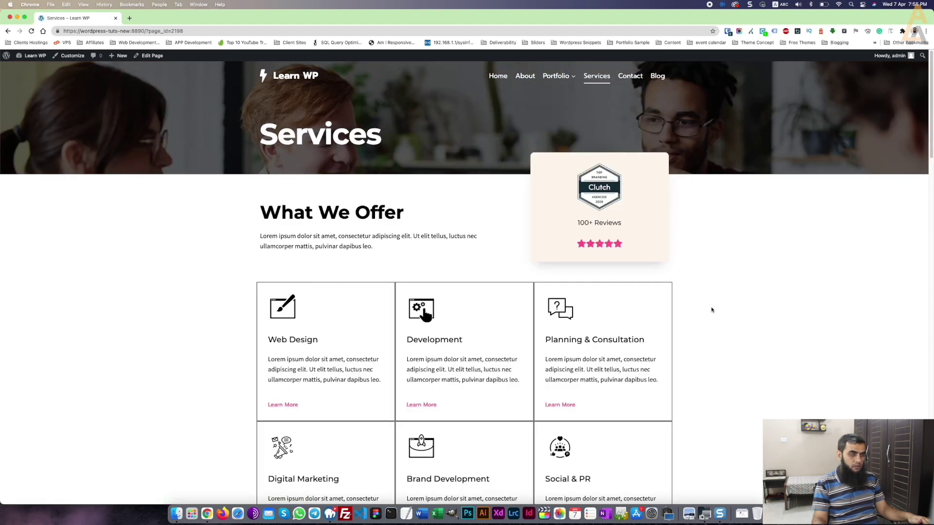
pyautogui.scroll(-7, 712, 309)
pyautogui.scroll(-10, 711, 310)
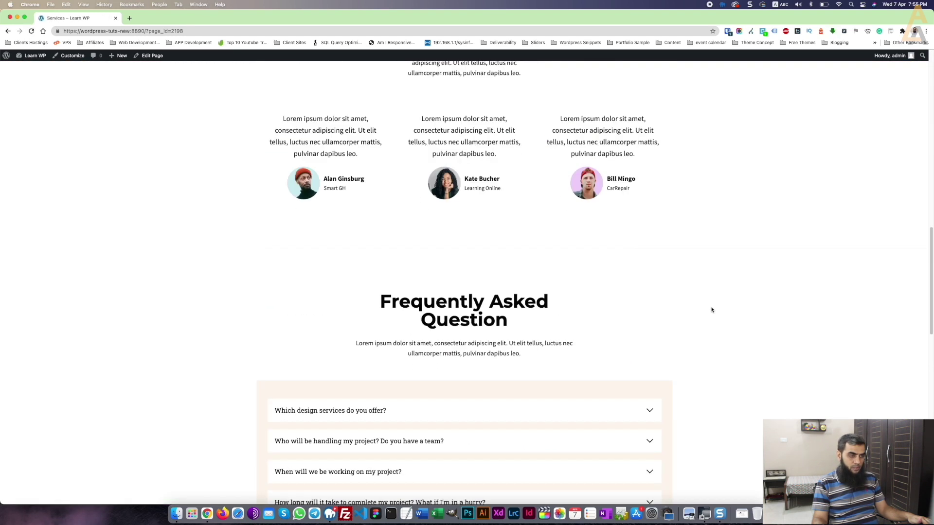
pyautogui.scroll(5, 711, 311)
pyautogui.scroll(15, 712, 311)
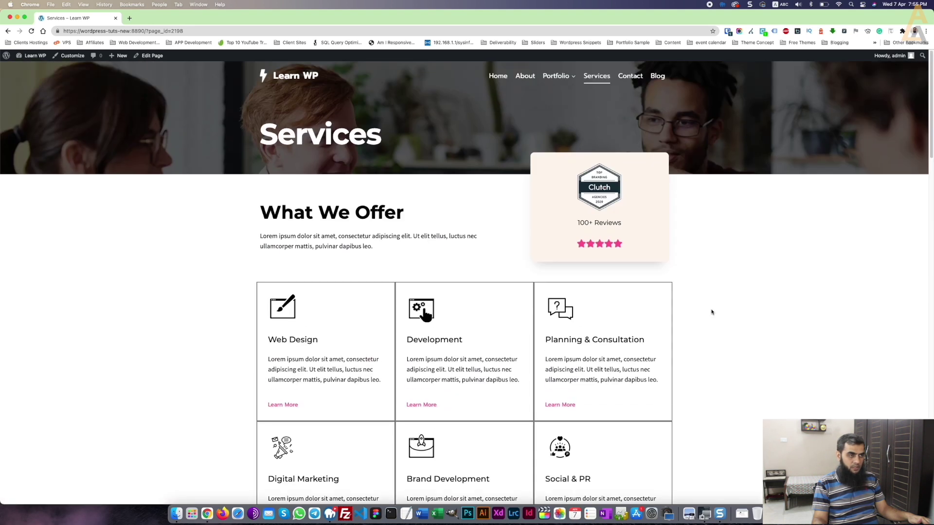
# Step: Return Home, look through the About page again, then go back Home
pyautogui.click(504, 79)
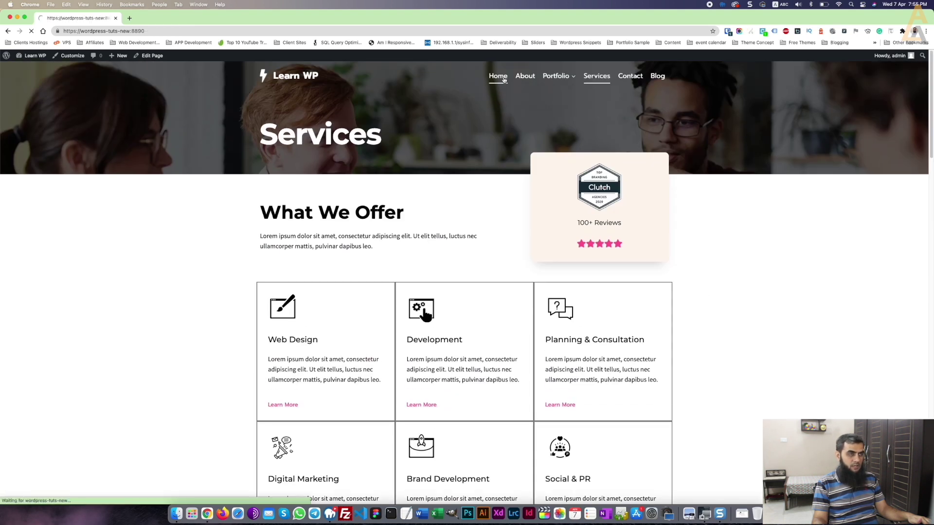
pyautogui.click(530, 79)
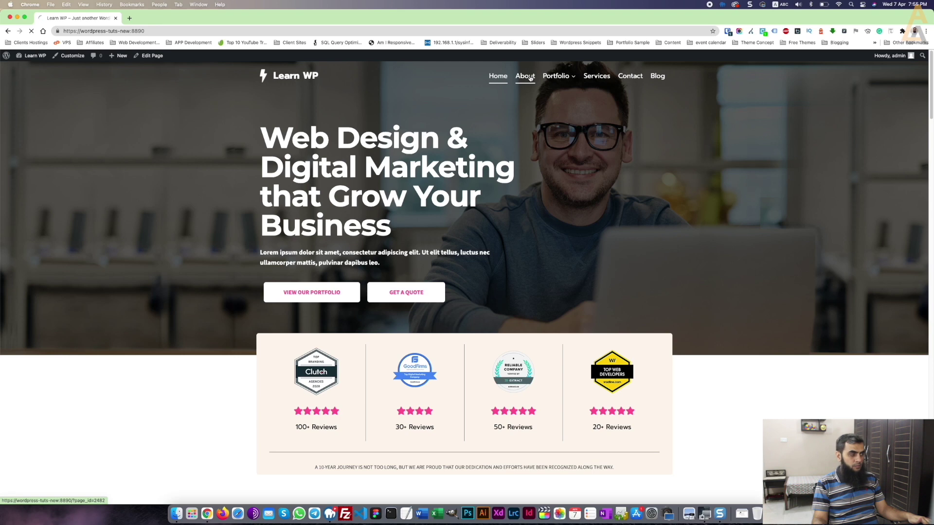
pyautogui.scroll(-3, 660, 289)
pyautogui.scroll(-5, 661, 288)
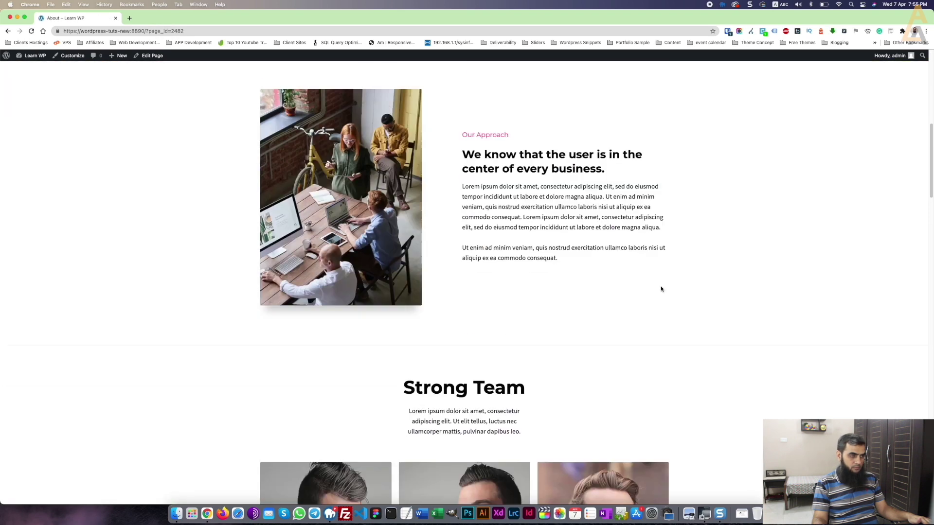
pyautogui.scroll(-13, 660, 289)
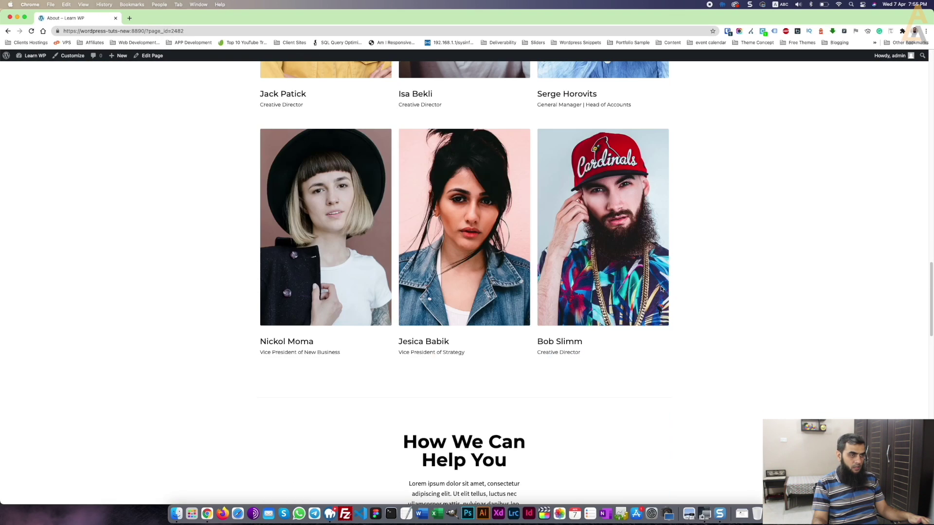
pyautogui.scroll(18, 660, 289)
pyautogui.scroll(3, 660, 289)
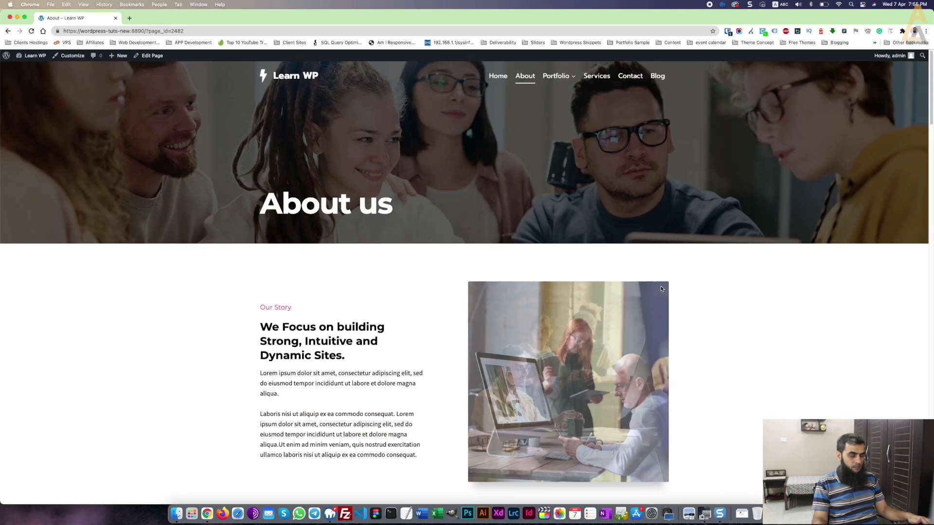
pyautogui.click(499, 78)
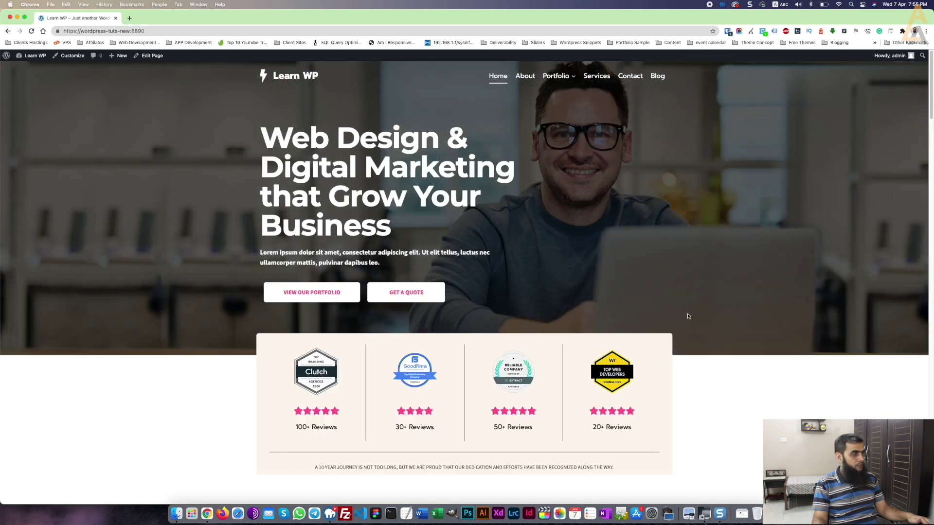
# Step: Open the homepage in the block editor with Edit Page
pyautogui.scroll(-5, 688, 317)
pyautogui.scroll(5, 688, 316)
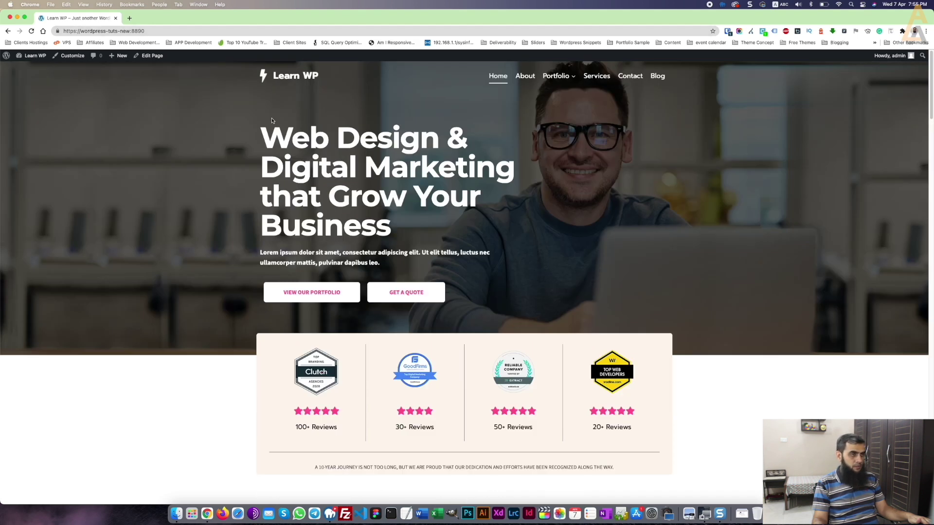
pyautogui.click(151, 56)
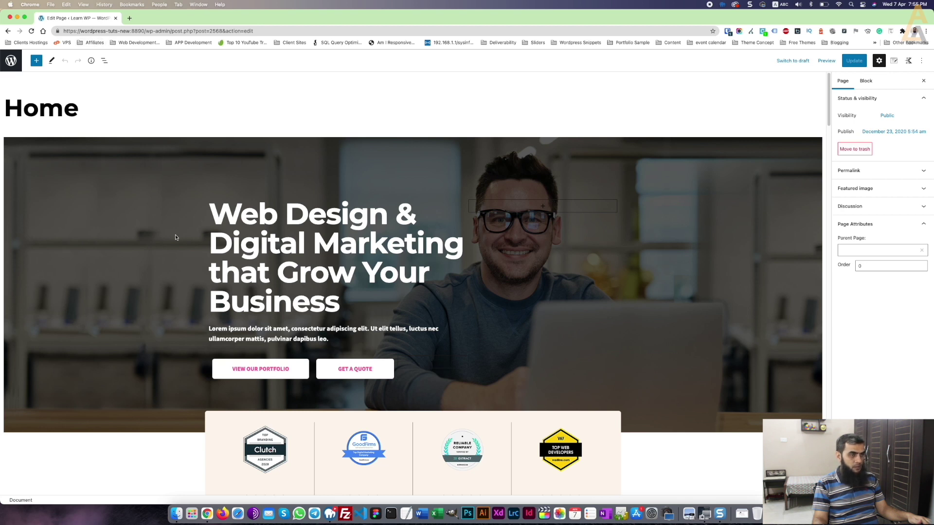
pyautogui.scroll(-5, 176, 237)
pyautogui.scroll(5, 176, 238)
pyautogui.click(349, 214)
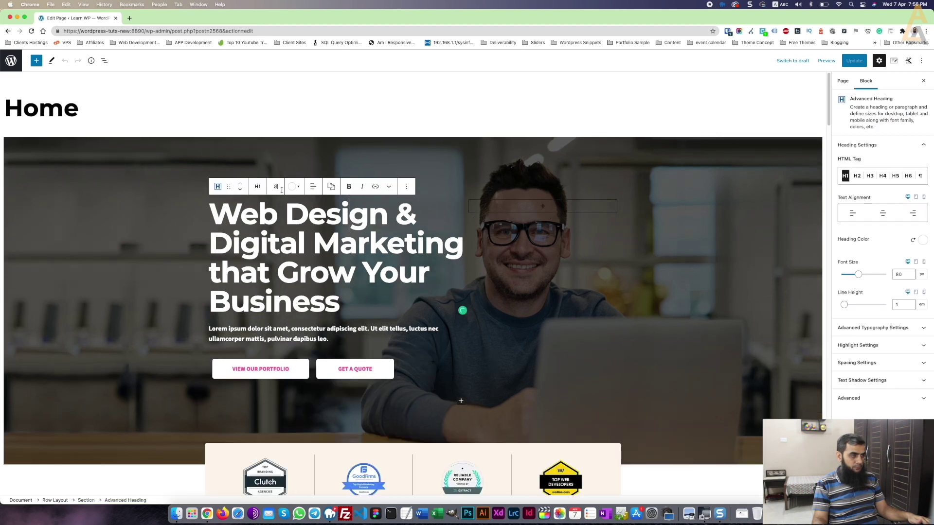
pyautogui.click(246, 218)
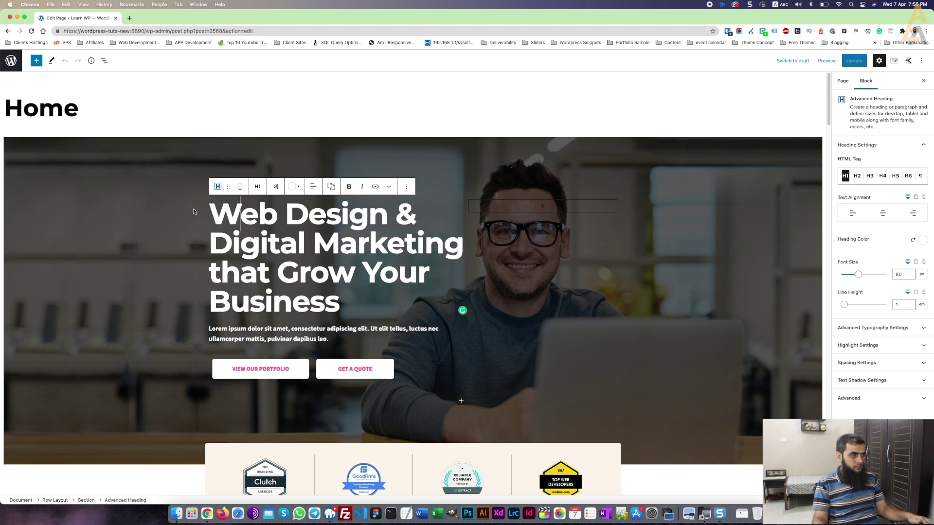
pyautogui.click(105, 62)
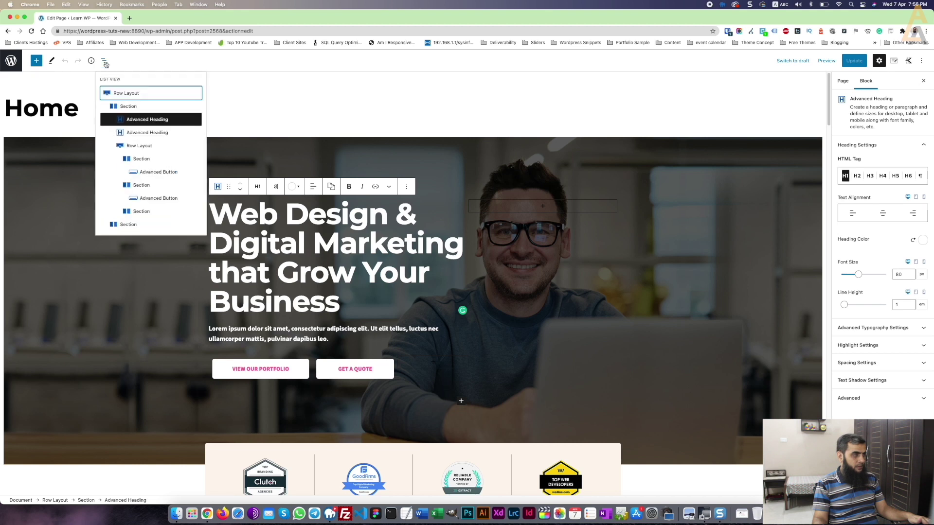
pyautogui.click(147, 132)
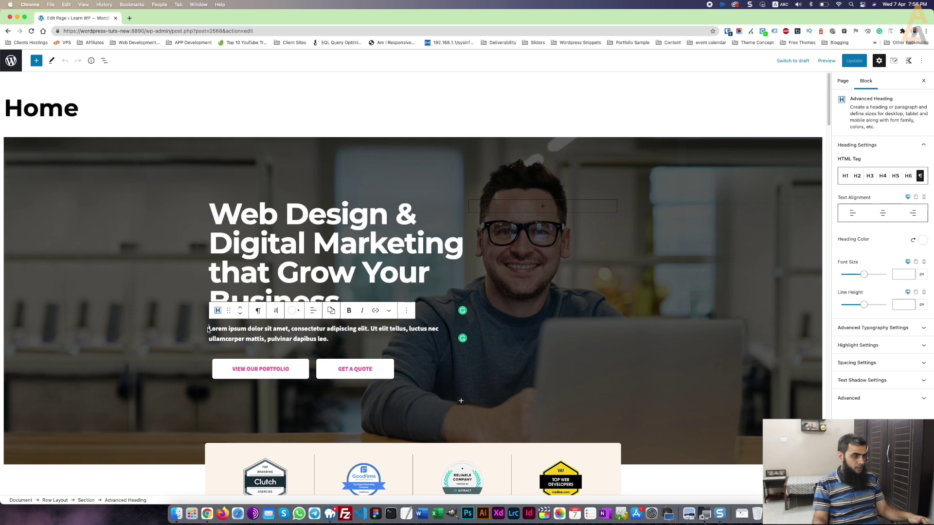
pyautogui.click(104, 60)
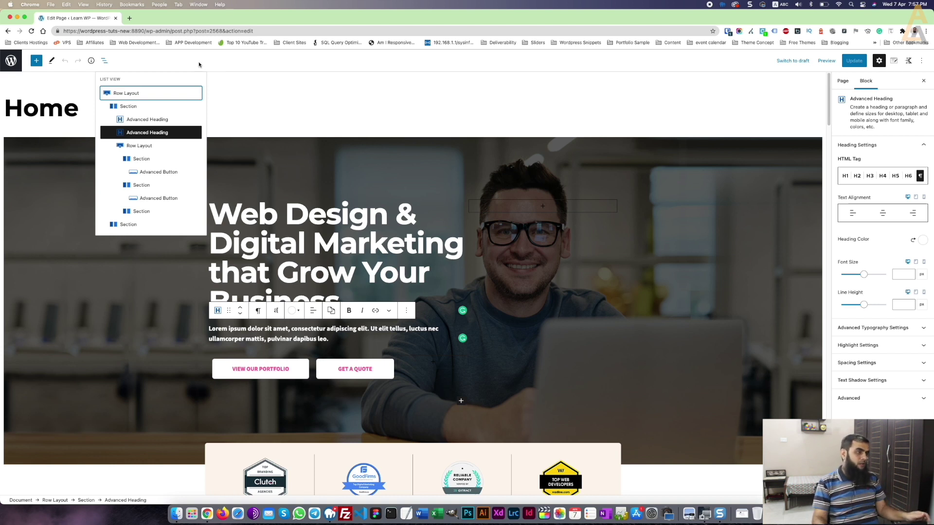
pyautogui.click(131, 97)
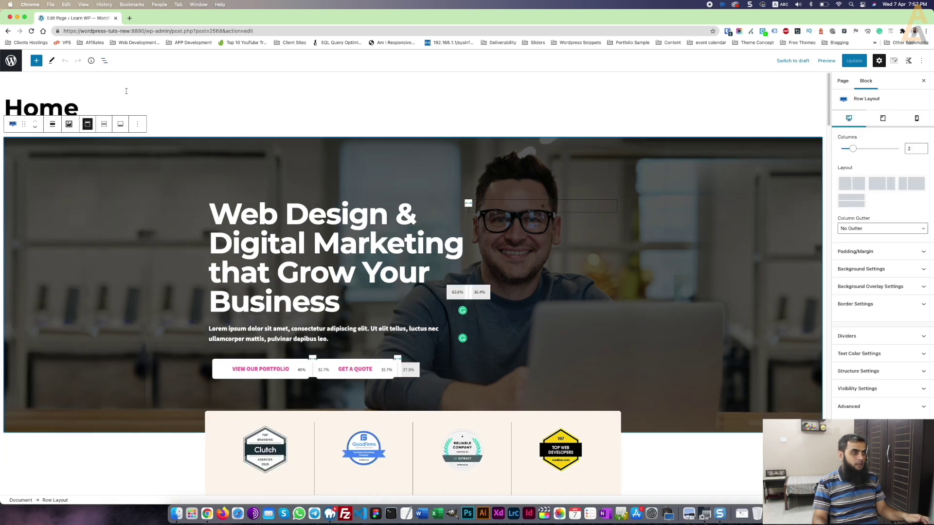
pyautogui.click(105, 64)
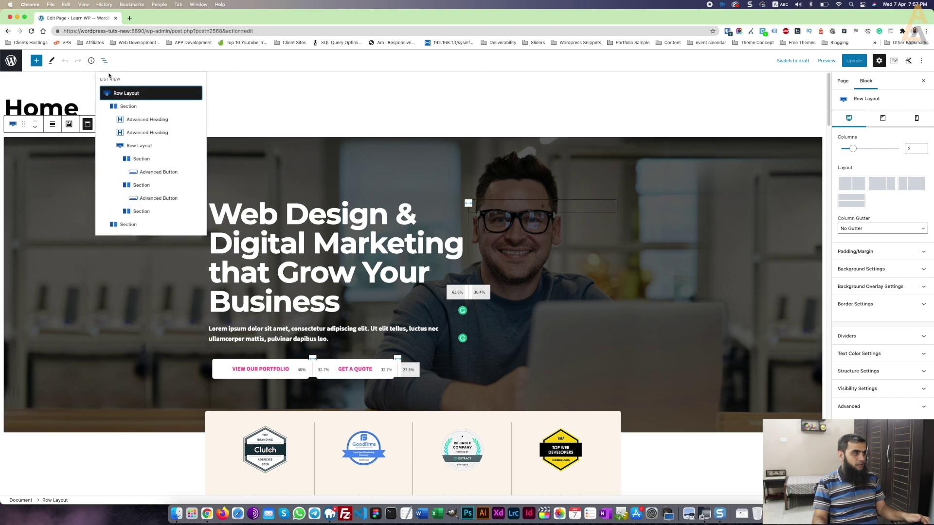
pyautogui.click(128, 106)
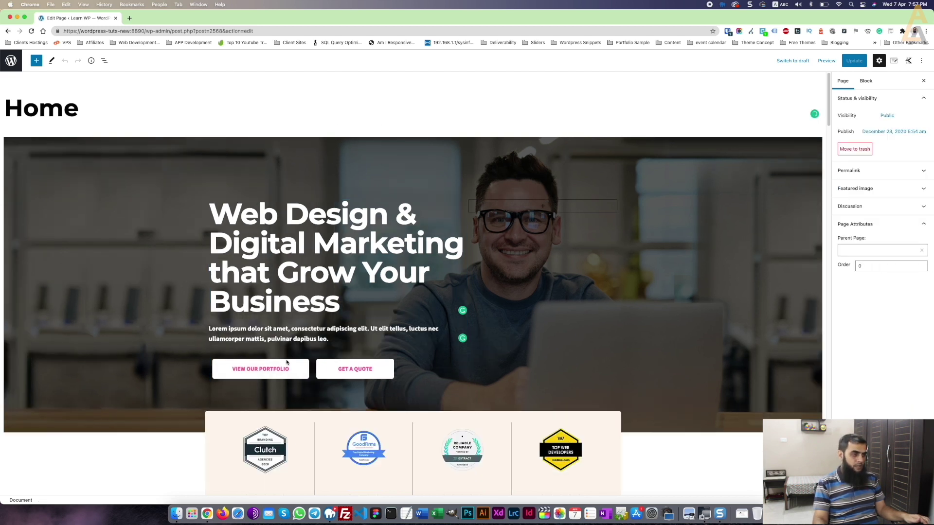
pyautogui.click(272, 302)
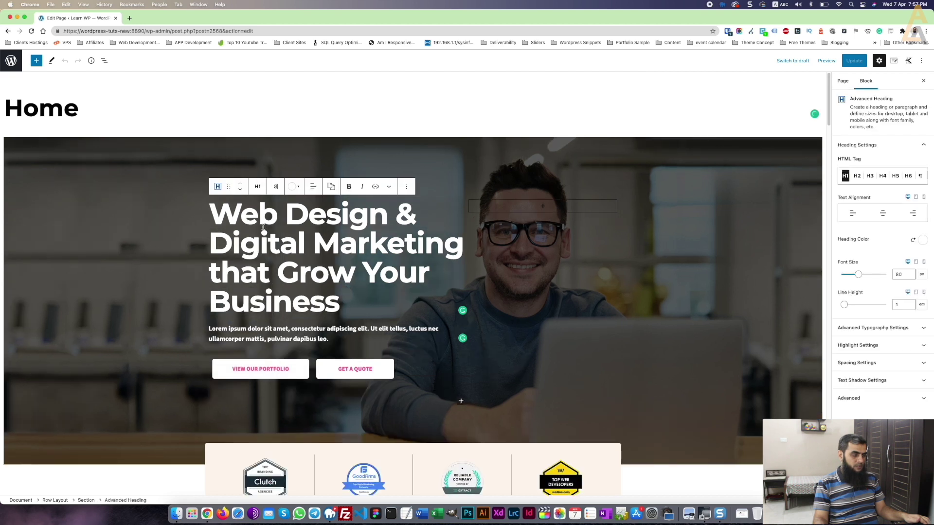
pyautogui.click(263, 339)
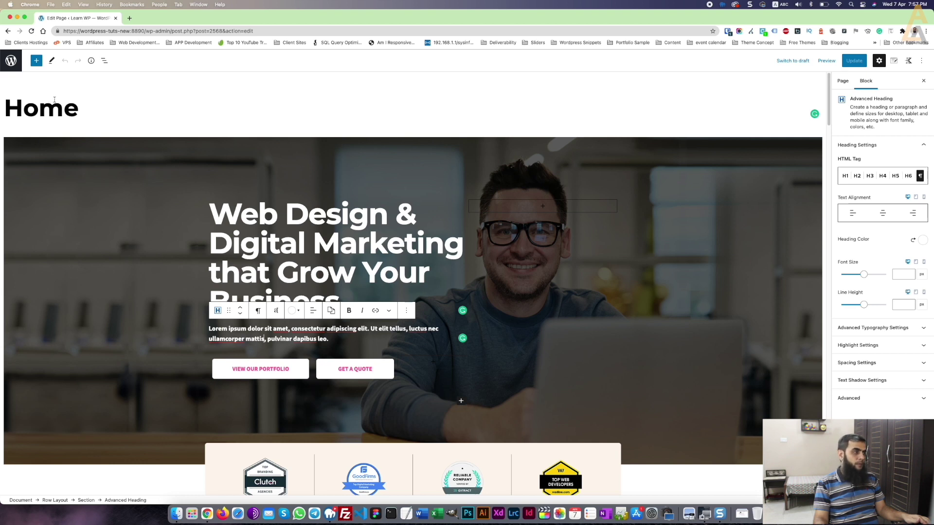
pyautogui.click(37, 60)
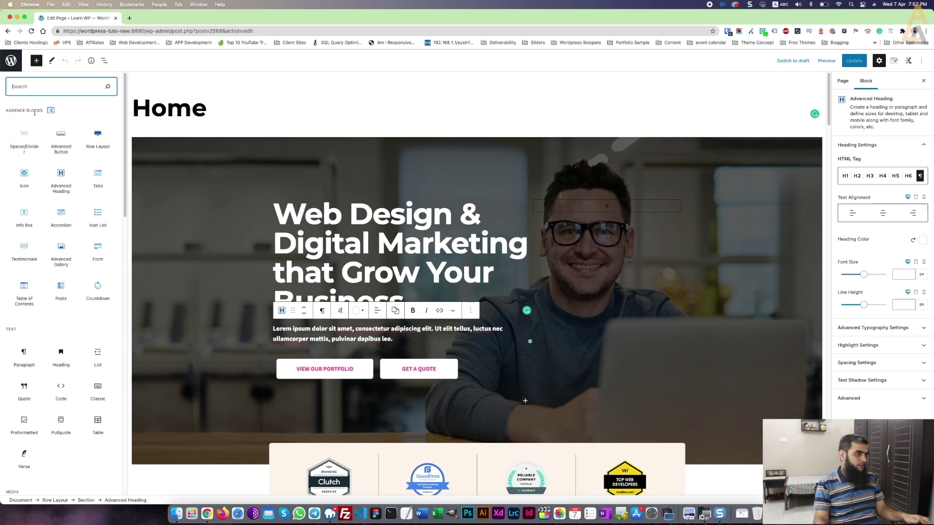
# Step: Drag a Kadence Advanced Button from the inserter to just below the hero heading
pyautogui.moveTo(51, 131)
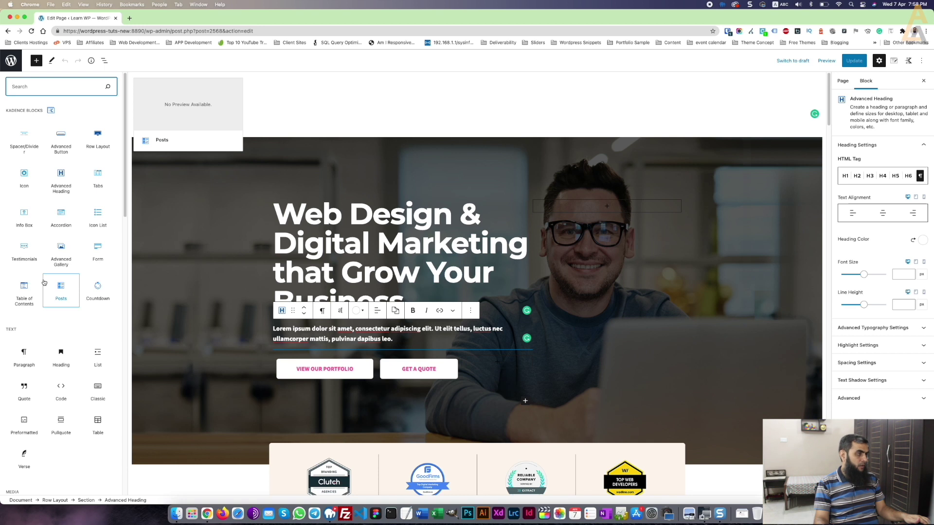
pyautogui.scroll(-3, 34, 283)
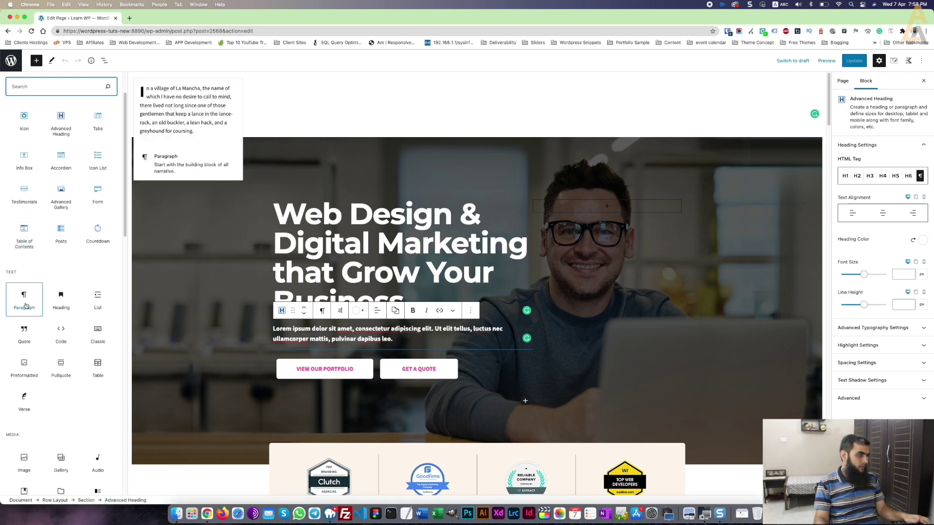
pyautogui.scroll(-4, 26, 305)
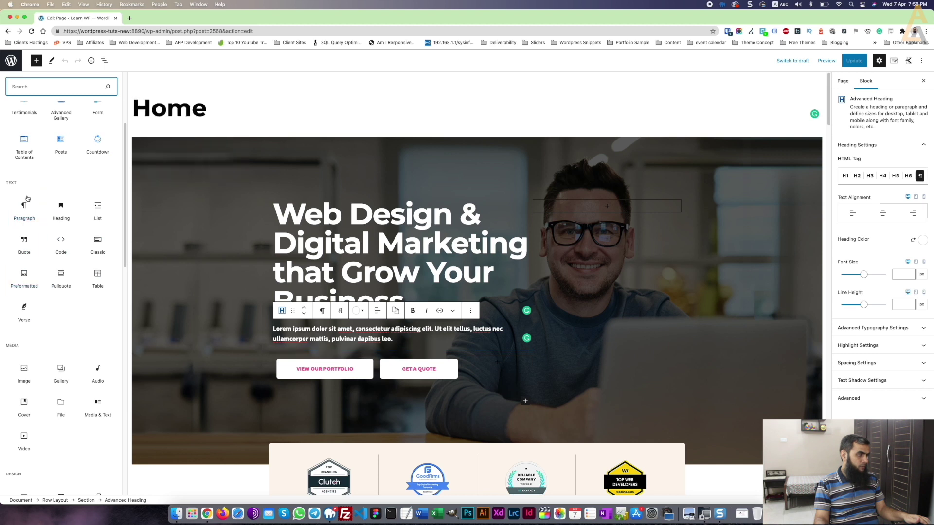
pyautogui.scroll(-6, 28, 277)
pyautogui.scroll(12, 29, 287)
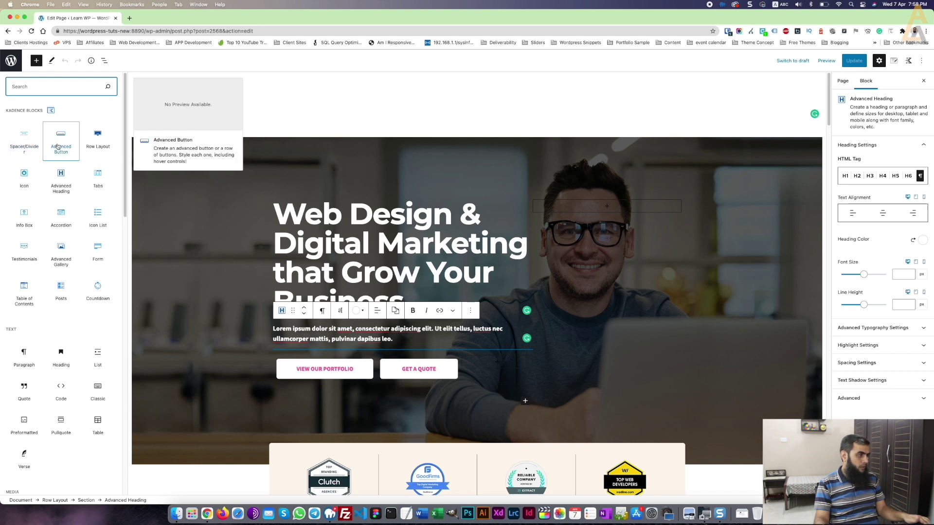
pyautogui.moveTo(58, 146); pyautogui.dragTo(293, 317)
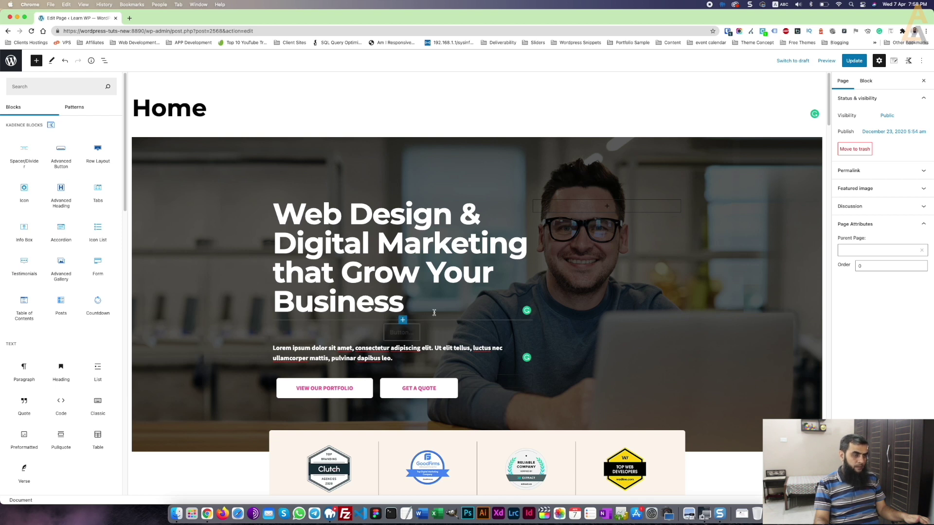
# Step: Label the new button 'Contact Us' and enlarge its text
pyautogui.click(407, 334)
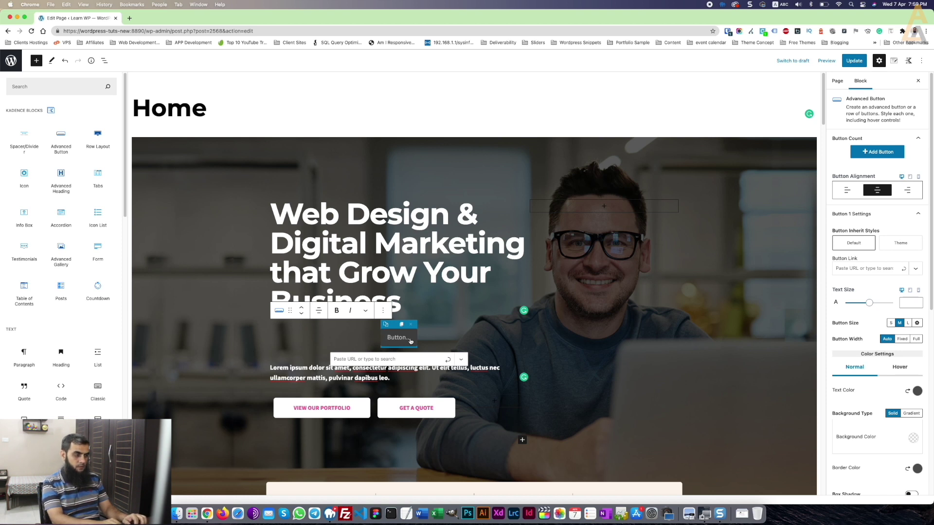
pyautogui.write('Contact')
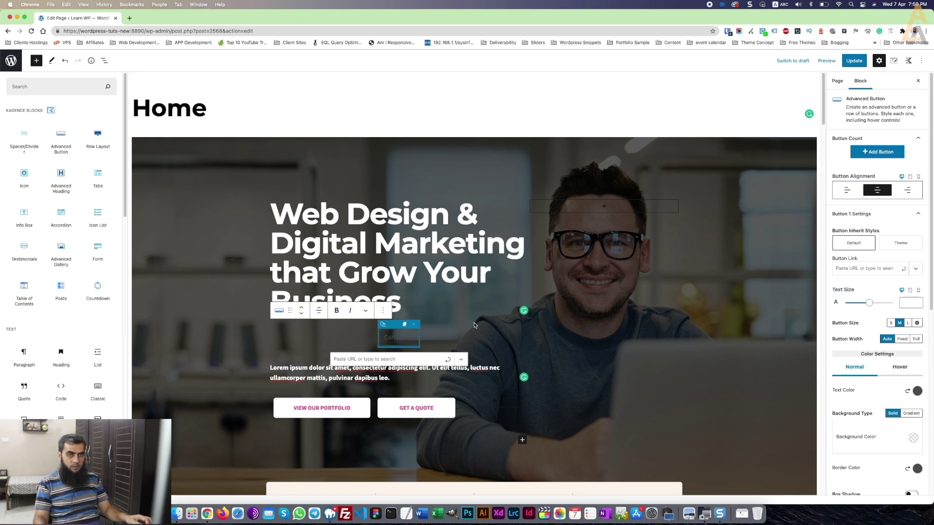
pyautogui.write(' Us')
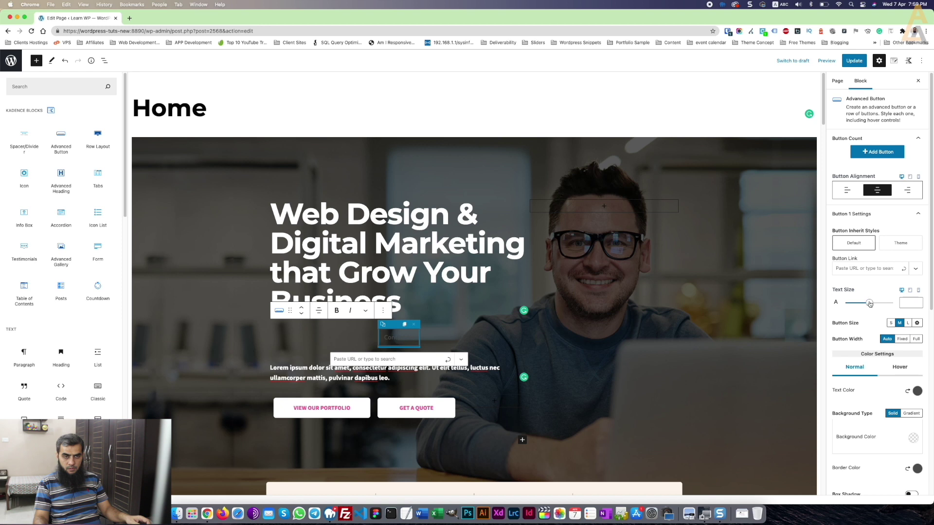
pyautogui.moveTo(868, 304); pyautogui.dragTo(863, 303)
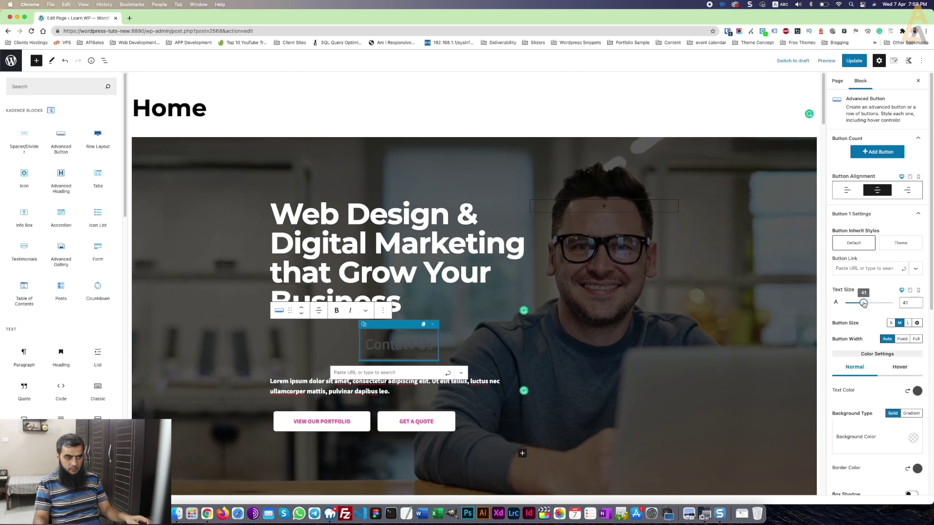
# Step: Set the button's text colour to a blue shade and its background to light cream
pyautogui.scroll(-1, 891, 382)
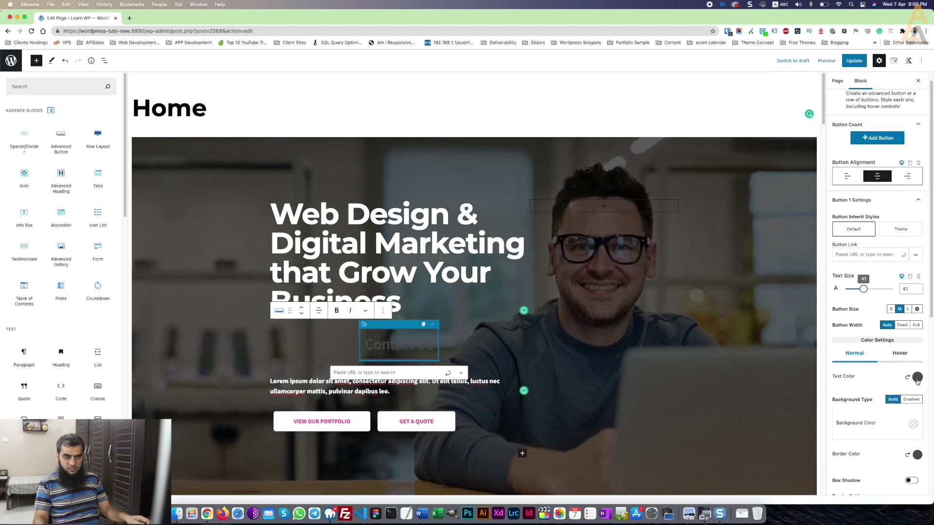
pyautogui.click(918, 378)
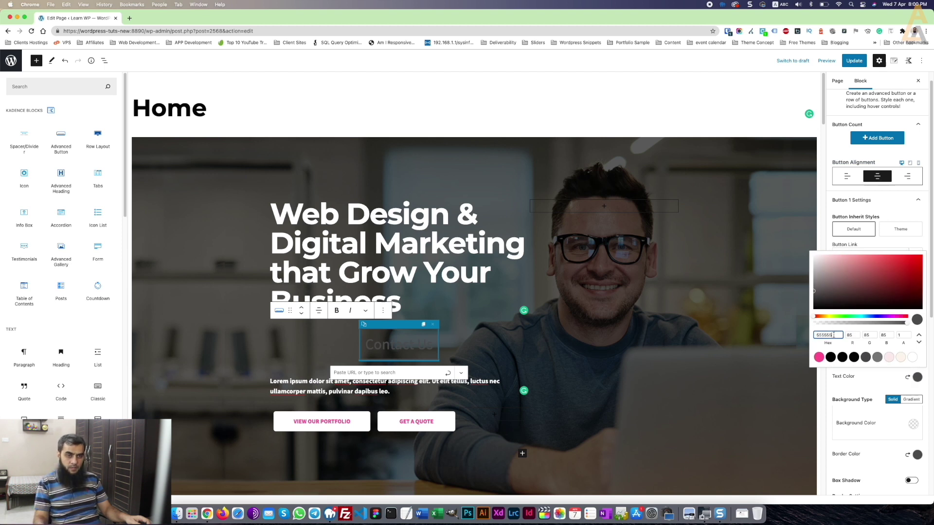
pyautogui.click(819, 358)
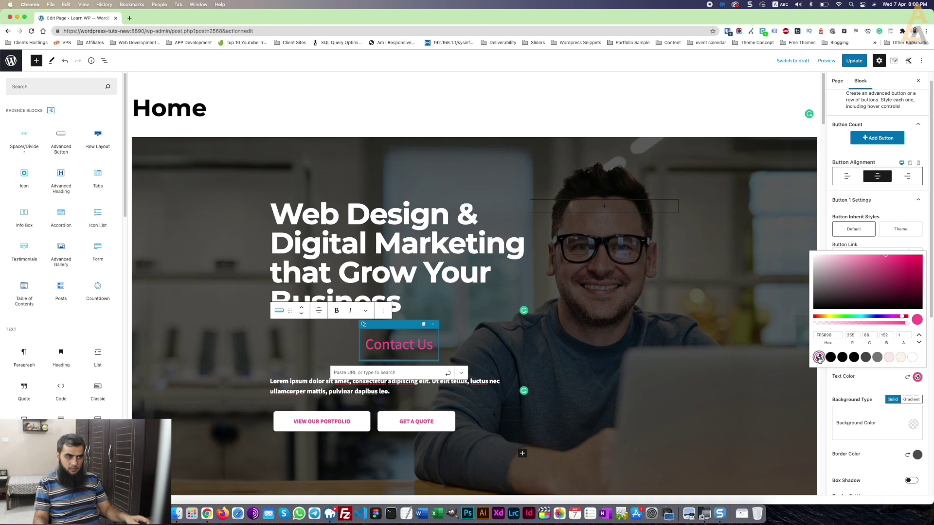
pyautogui.click(889, 357)
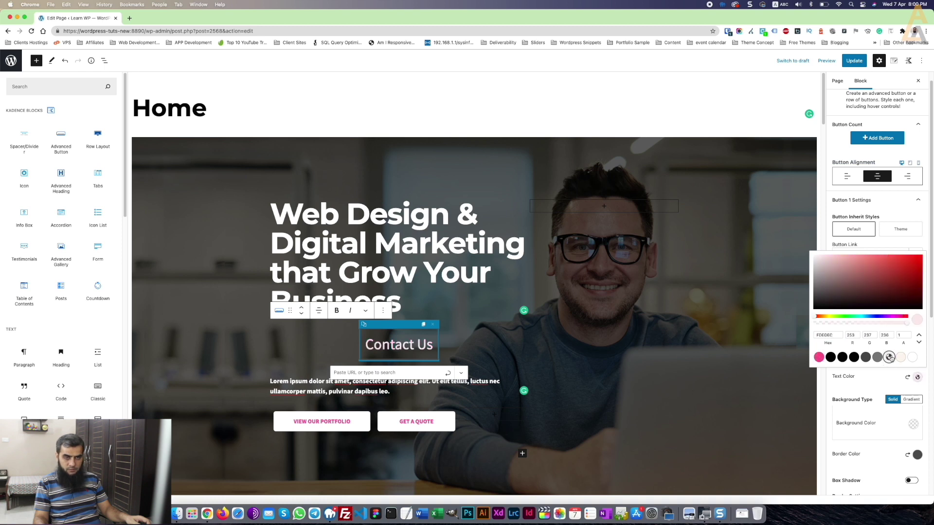
pyautogui.click(819, 357)
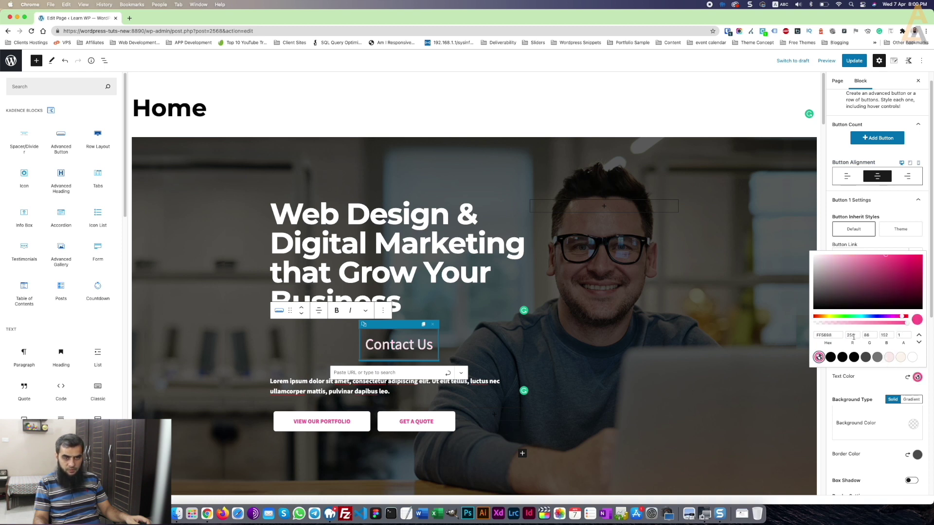
pyautogui.moveTo(903, 319); pyautogui.dragTo(878, 339)
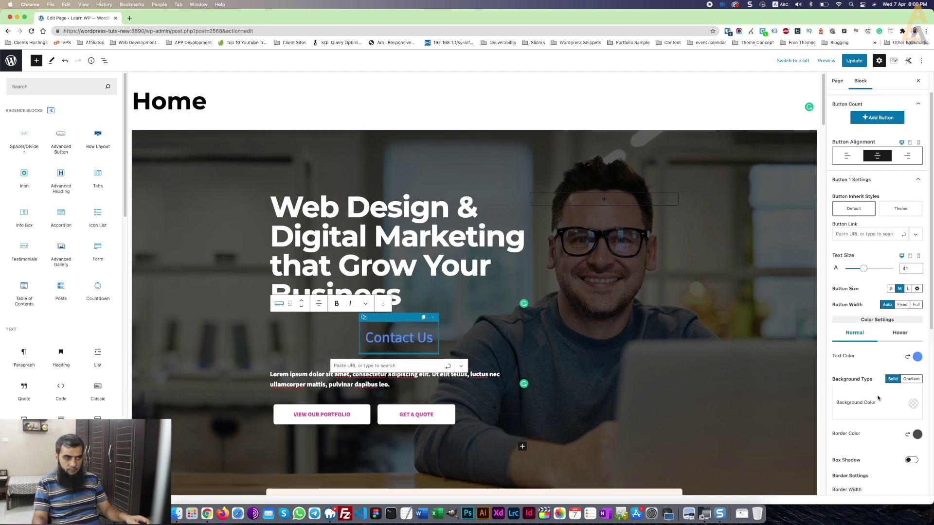
pyautogui.click(913, 405)
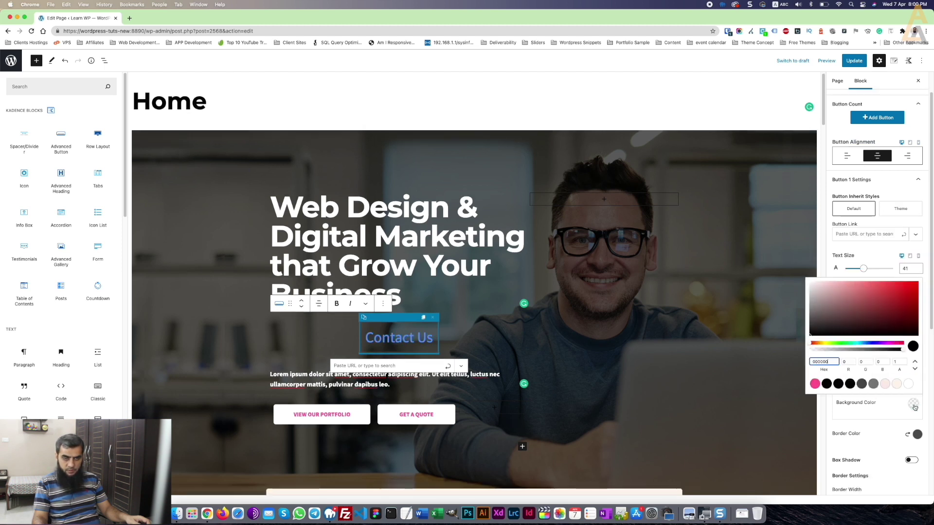
pyautogui.click(896, 384)
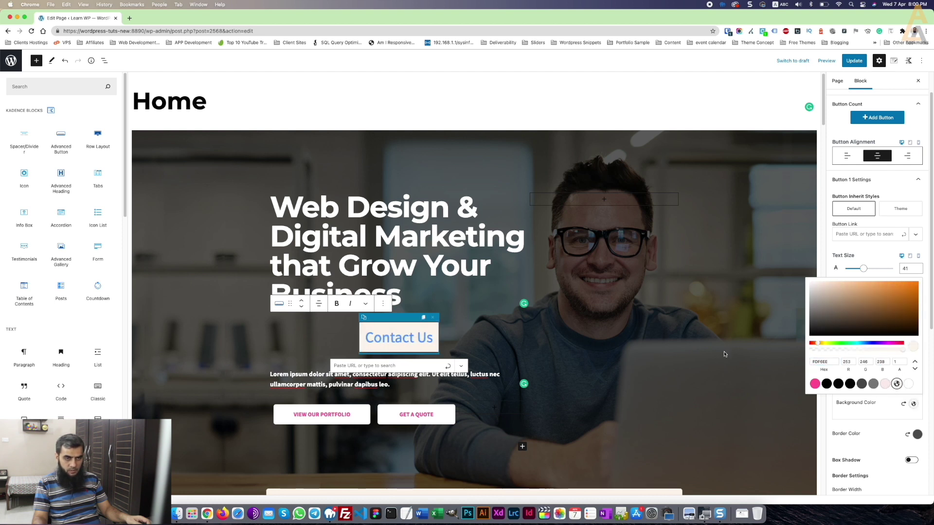
pyautogui.click(895, 421)
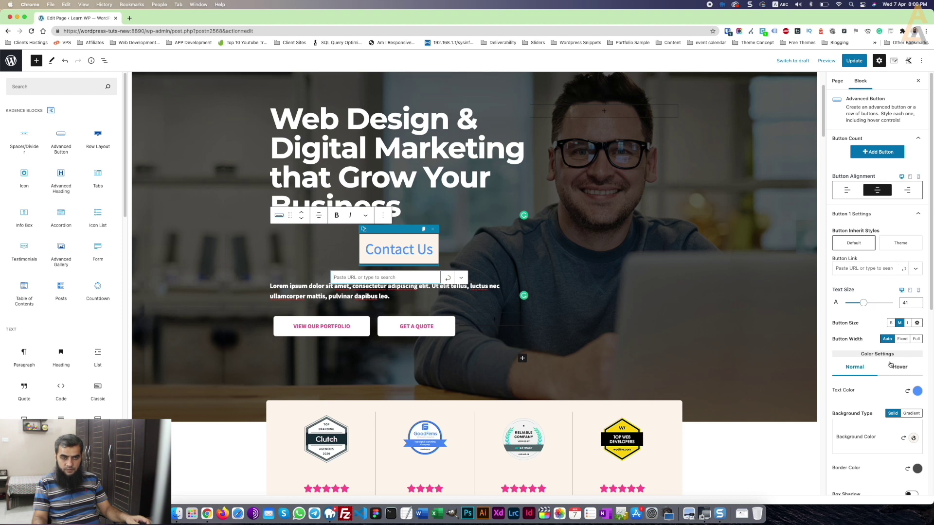
# Step: Give the button a pink background in its Hover colour settings
pyautogui.click(895, 367)
pyautogui.scroll(-2, 896, 367)
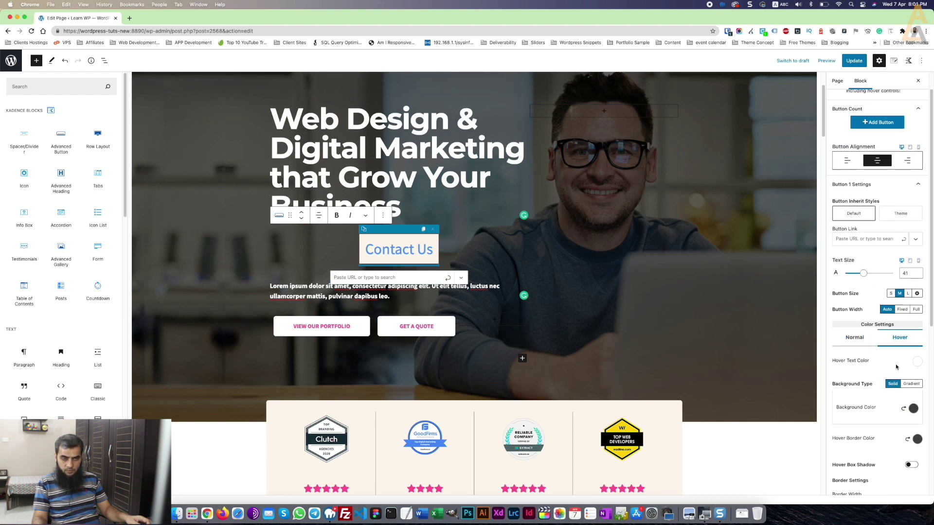
pyautogui.scroll(-1, 896, 367)
pyautogui.scroll(-1, 894, 403)
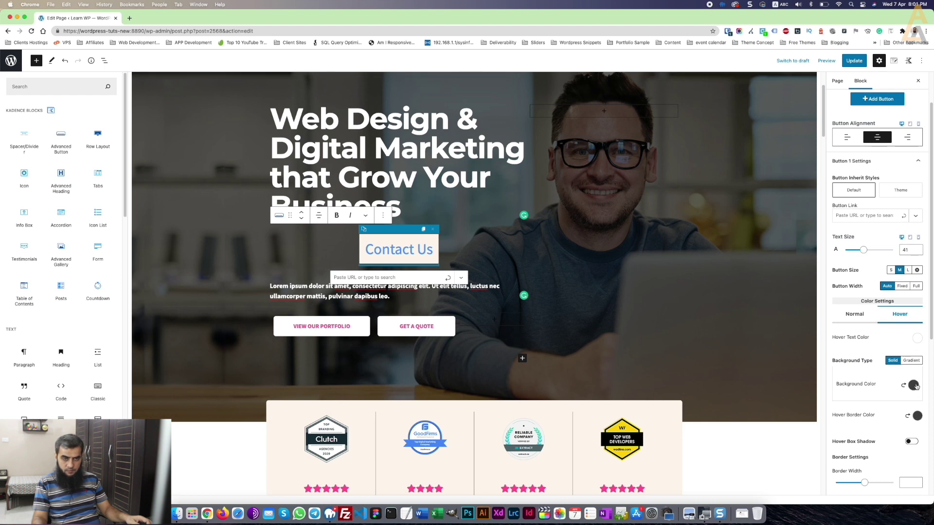
pyautogui.click(913, 385)
pyautogui.click(815, 366)
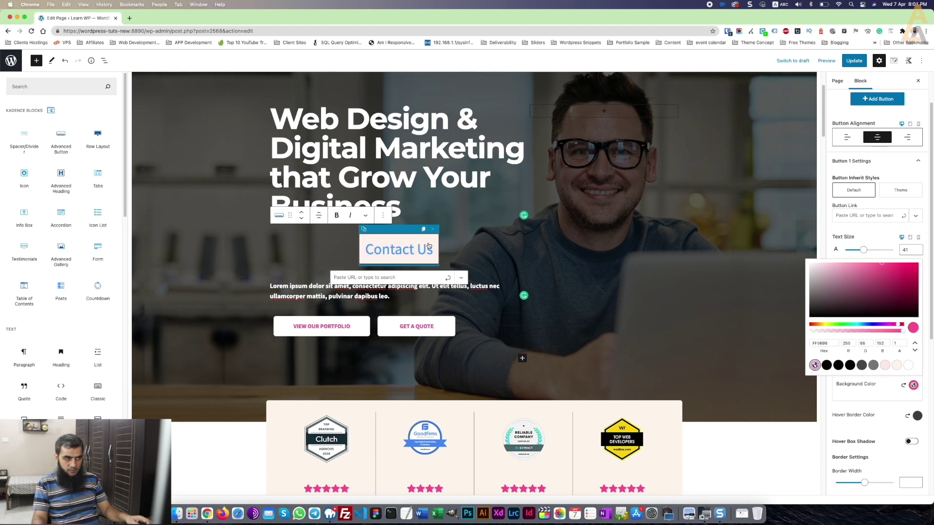
pyautogui.click(870, 382)
pyautogui.scroll(-1, 870, 382)
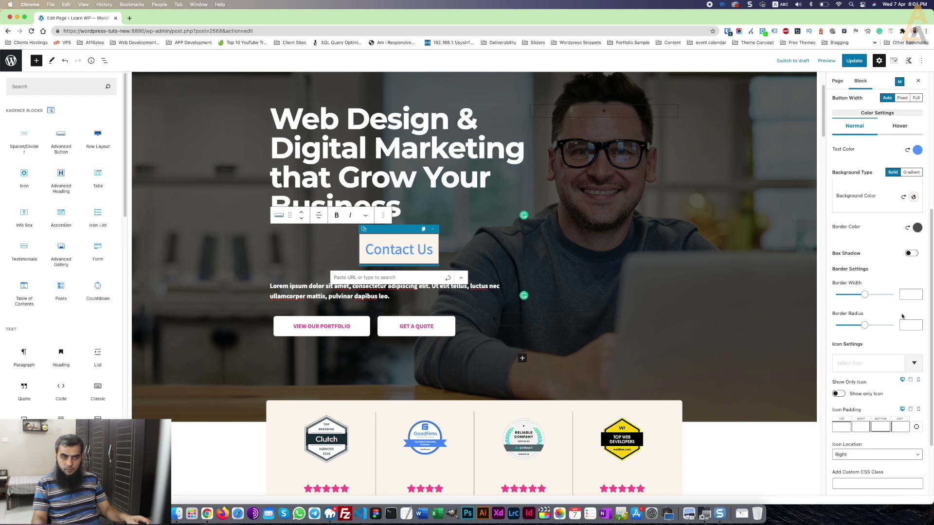
# Step: Set the Contact Us border radius to 30, then browse the font family list without choosing
pyautogui.moveTo(867, 329); pyautogui.dragTo(870, 327)
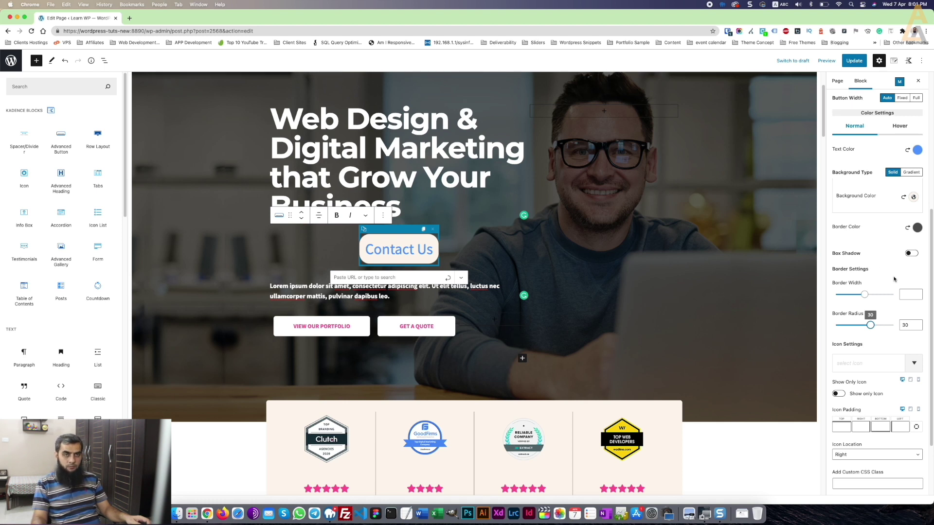
pyautogui.scroll(-3, 894, 279)
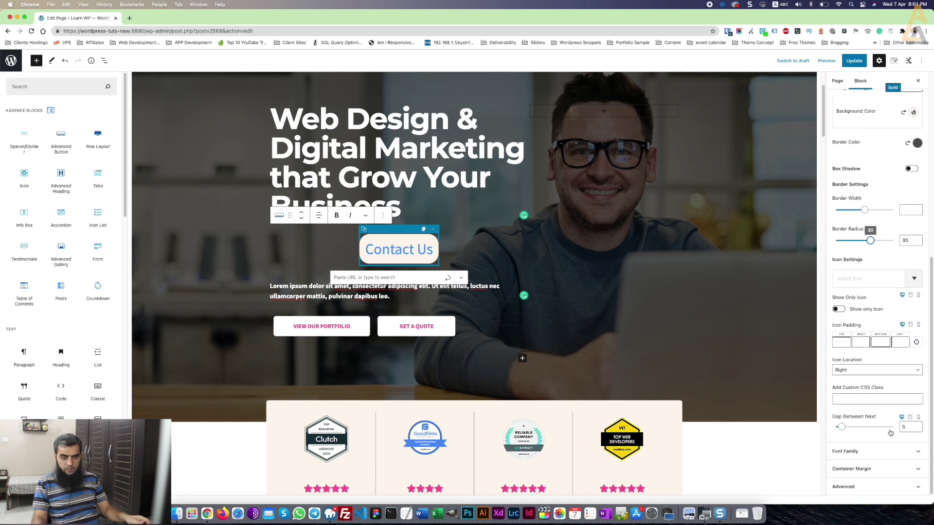
pyautogui.click(889, 451)
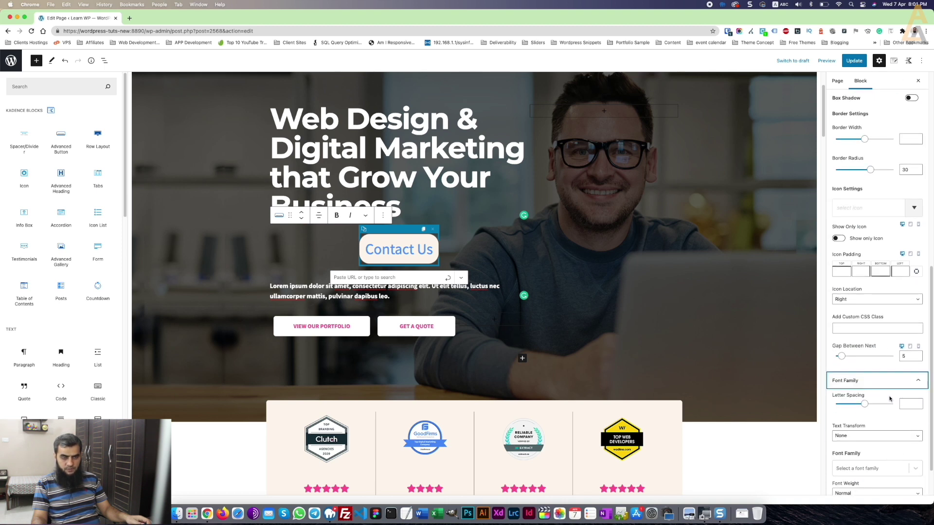
pyautogui.scroll(-2, 905, 454)
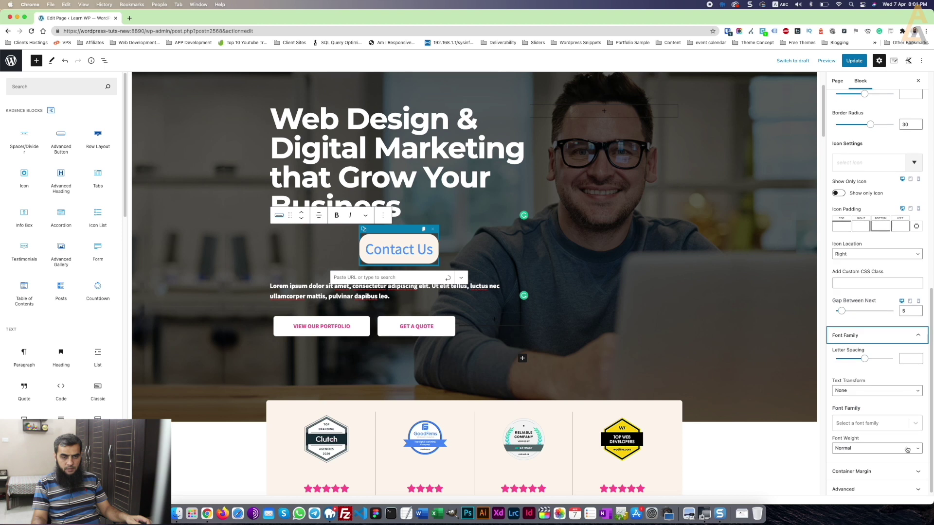
pyautogui.click(917, 423)
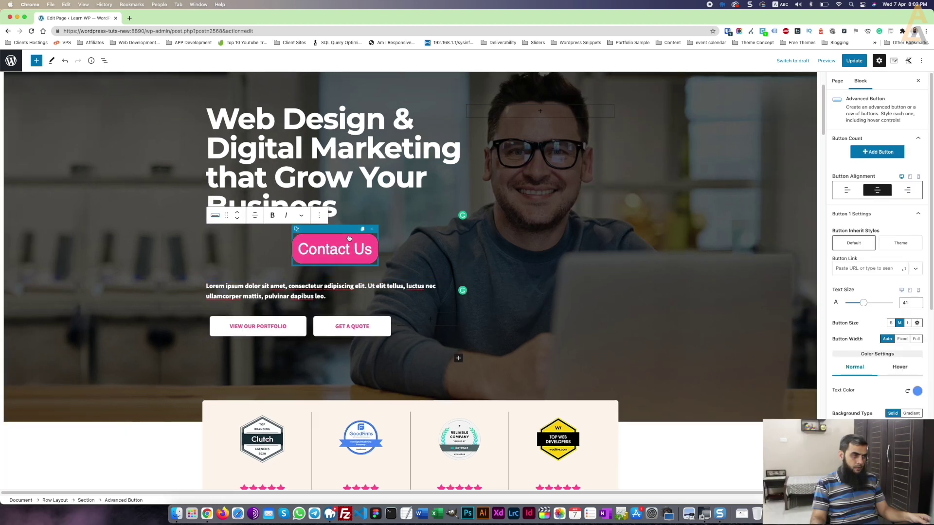
pyautogui.click(349, 237)
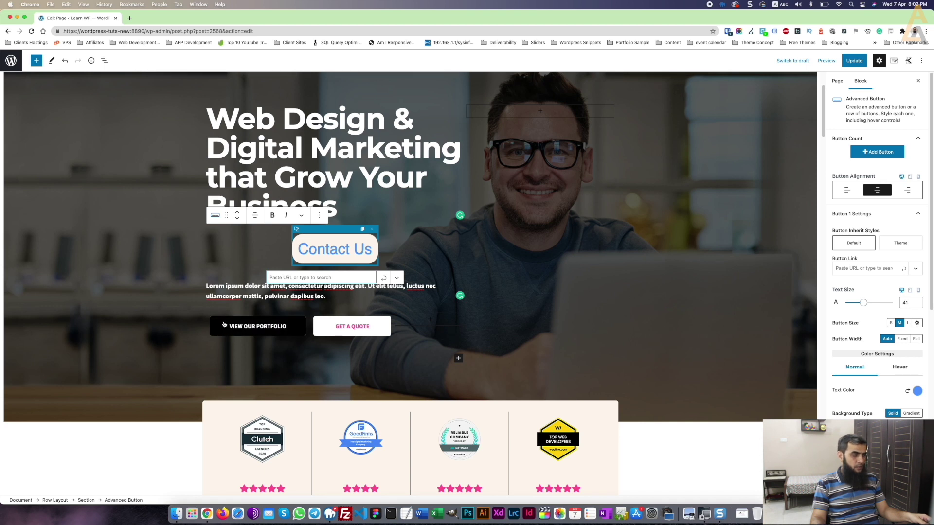
# Step: Copy the View Our Portfolio button's styles and paste them onto Contact Us
pyautogui.click(223, 325)
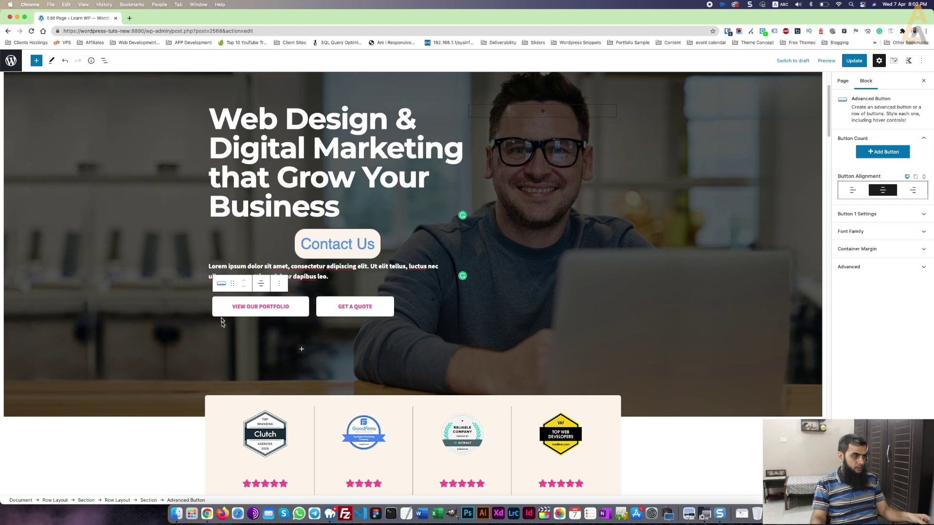
pyautogui.click(216, 301)
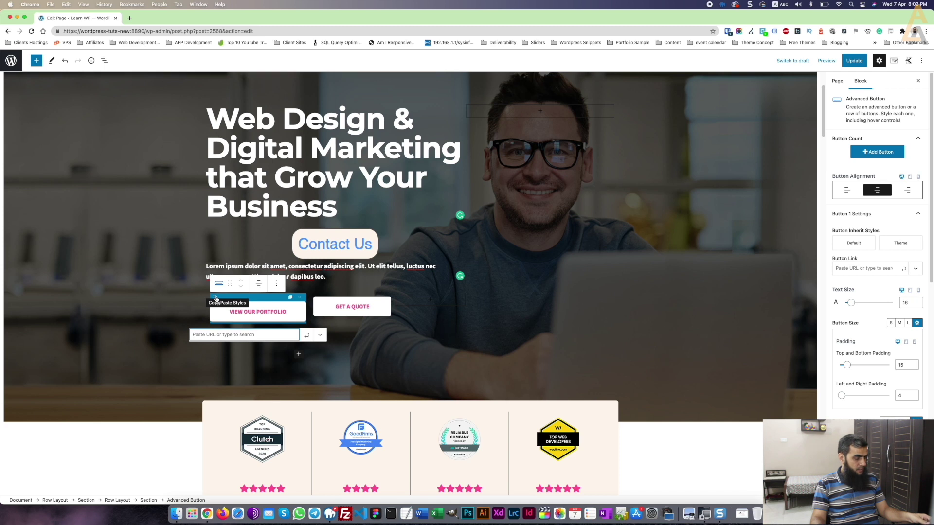
pyautogui.click(215, 298)
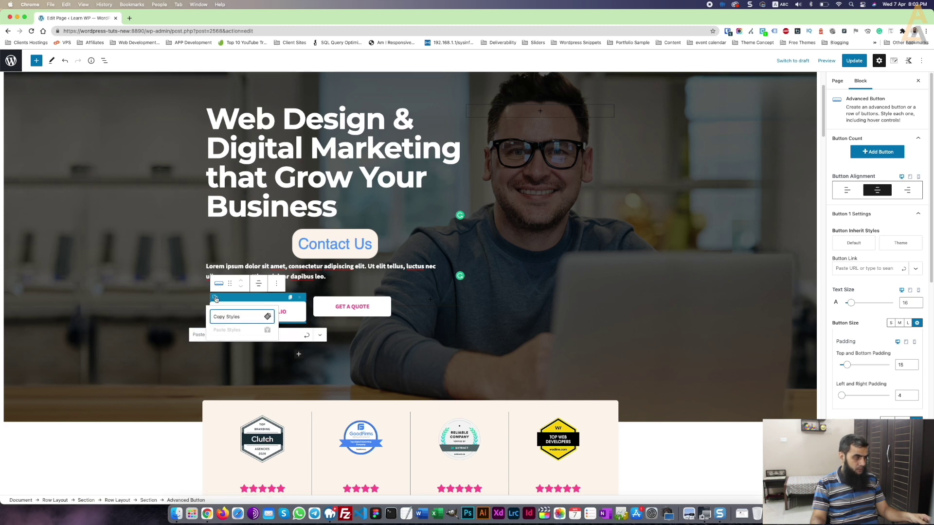
pyautogui.click(237, 317)
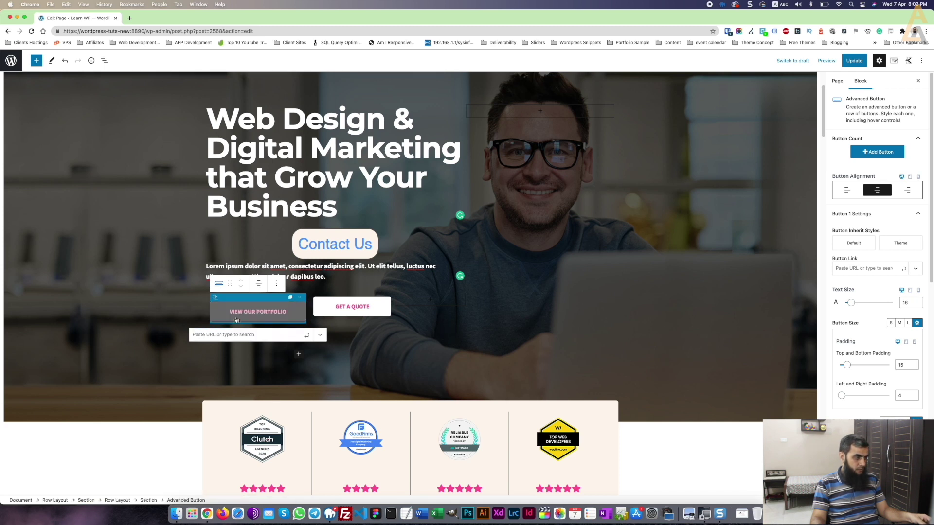
pyautogui.click(314, 237)
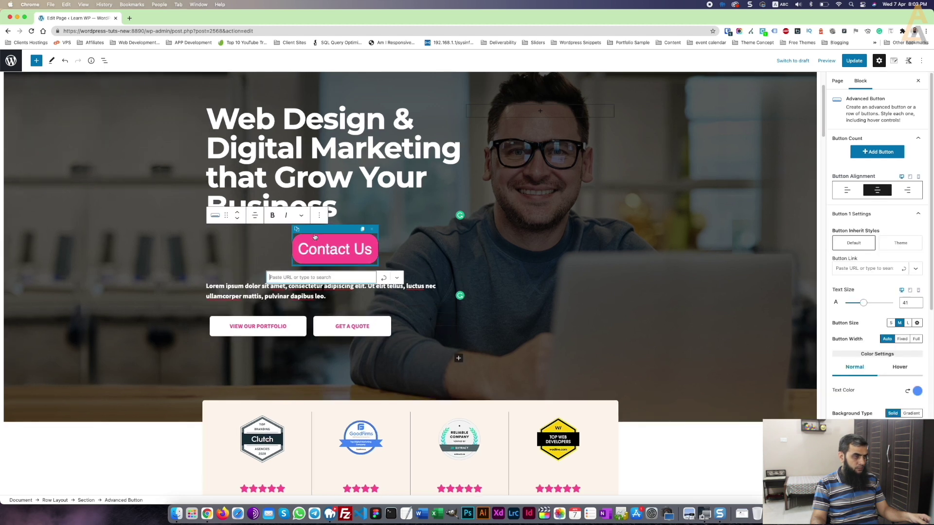
pyautogui.click(297, 231)
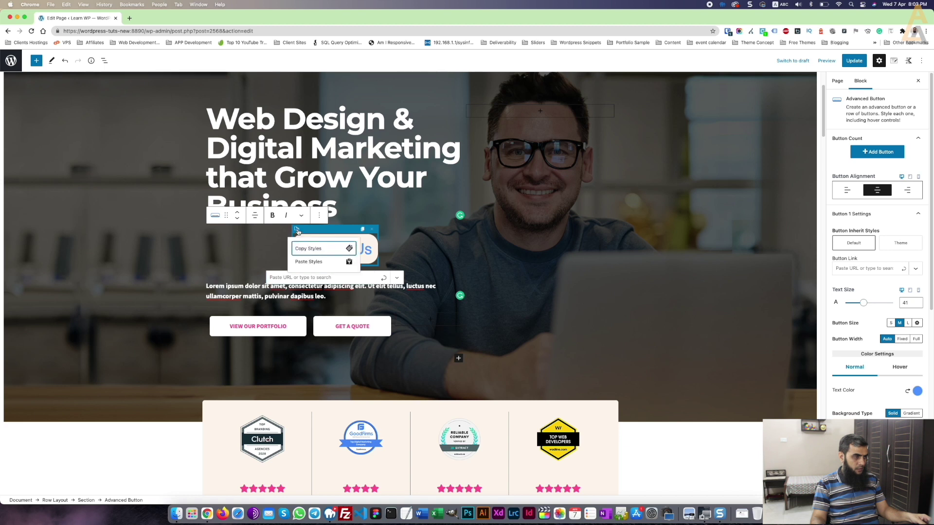
pyautogui.click(310, 263)
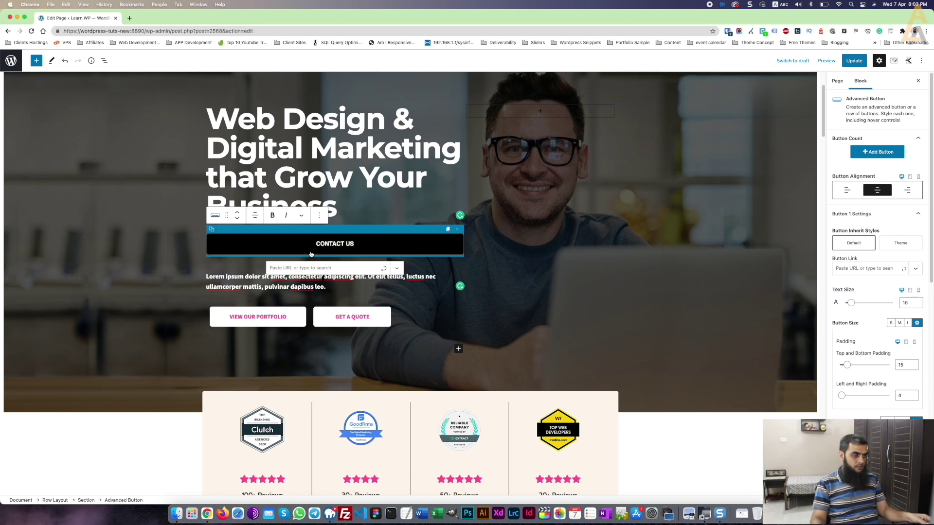
# Step: Reselect the heading, Contact Us, View Our Portfolio and its section to compare results
pyautogui.press('Up')
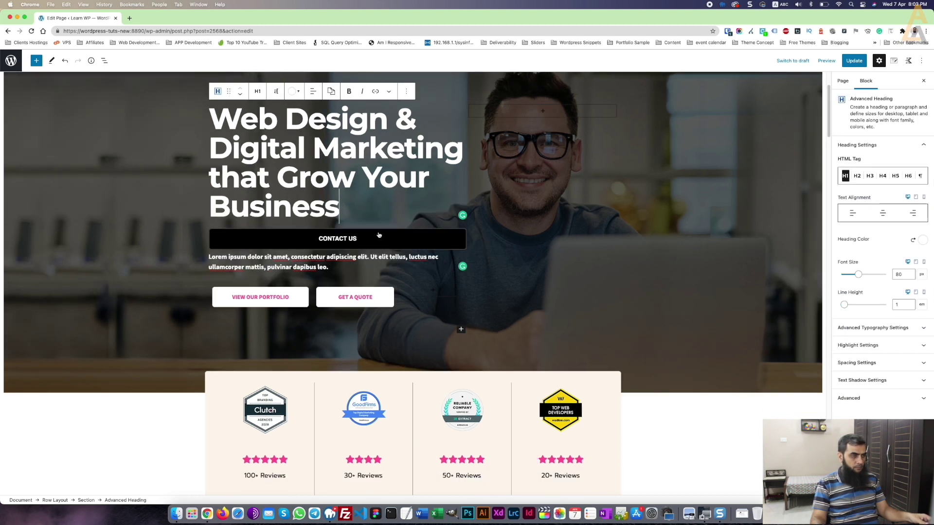
pyautogui.click(380, 242)
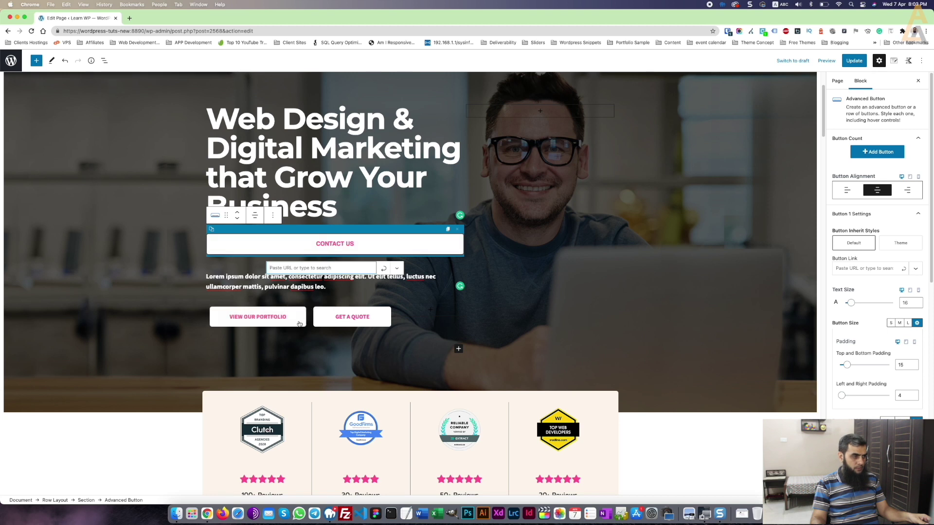
pyautogui.click(279, 326)
pyautogui.click(292, 294)
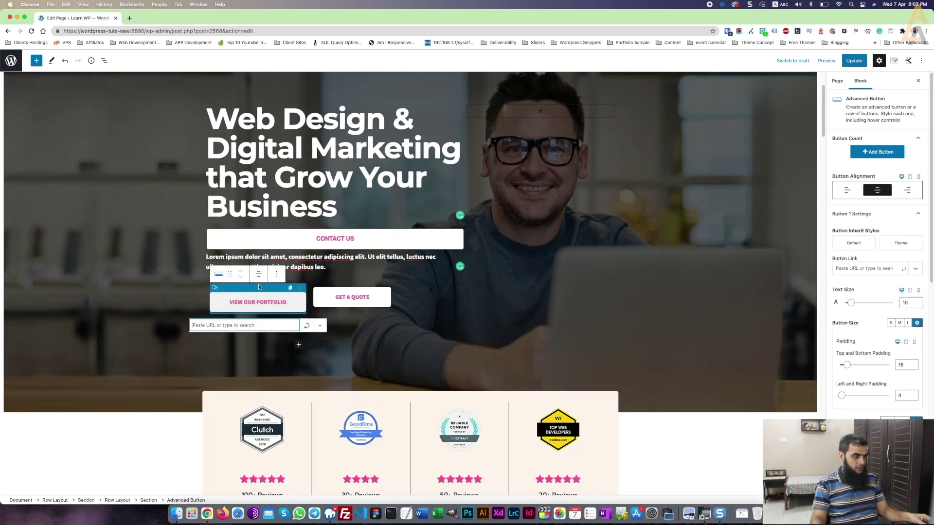
pyautogui.click(219, 252)
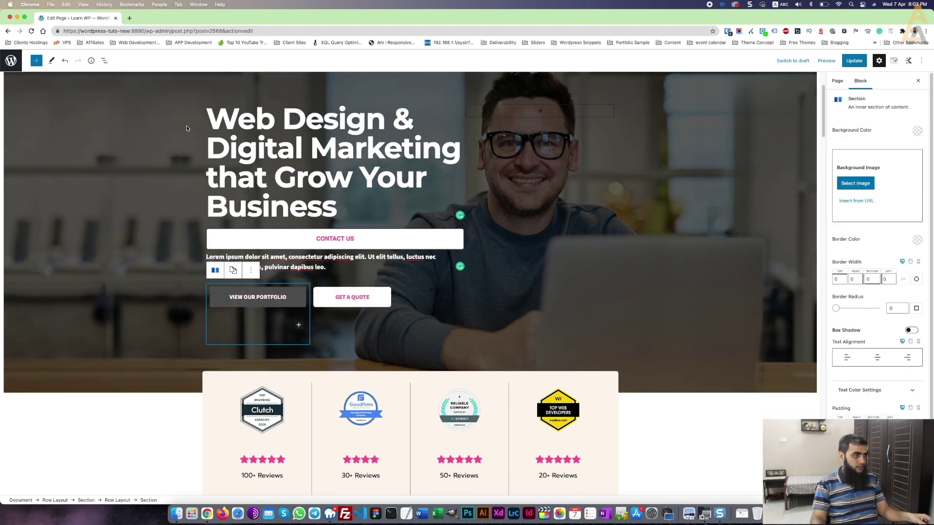
pyautogui.click(104, 61)
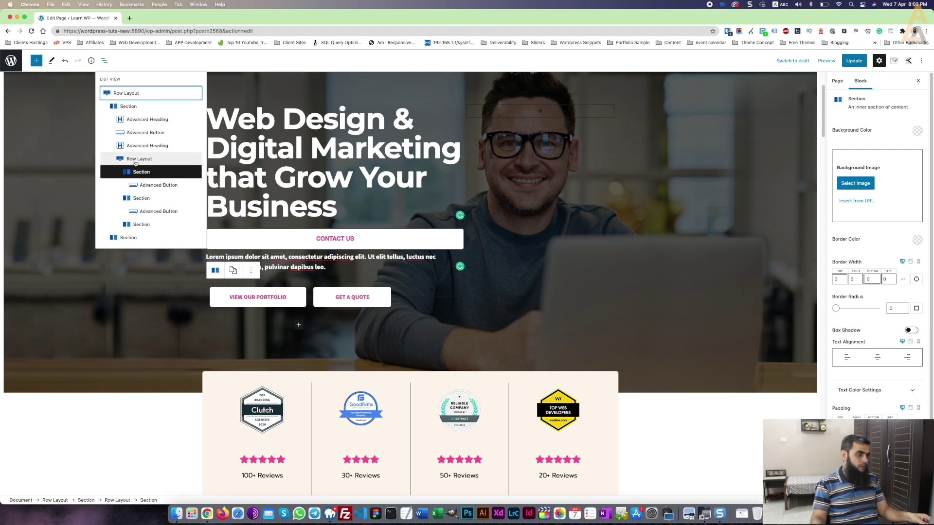
pyautogui.click(146, 186)
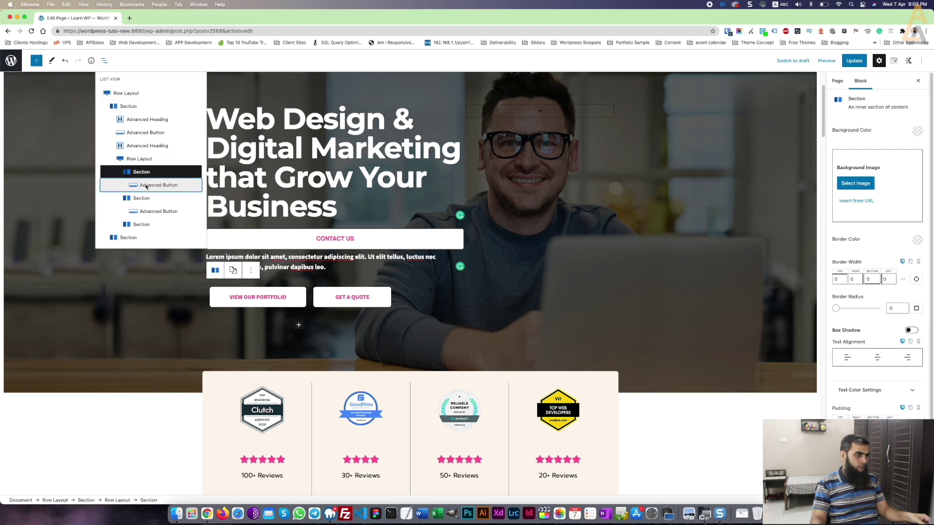
pyautogui.click(104, 60)
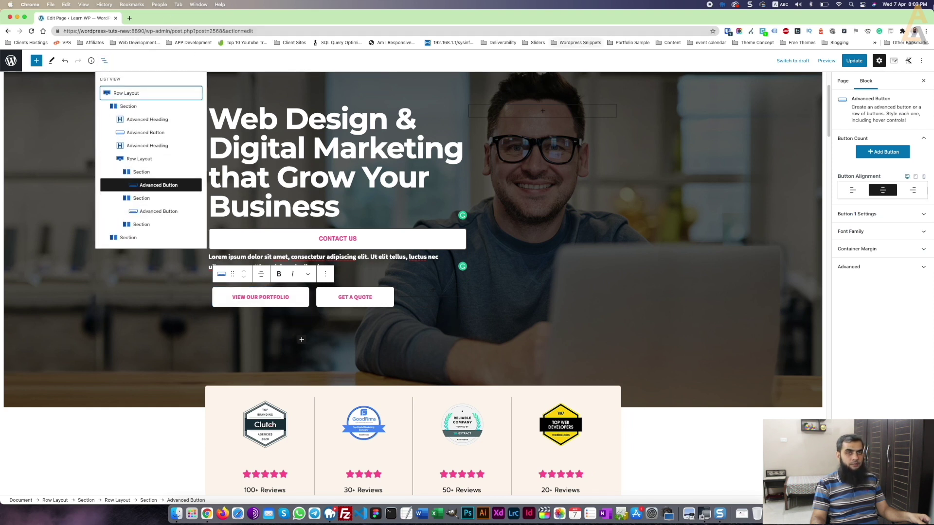
pyautogui.click(162, 300)
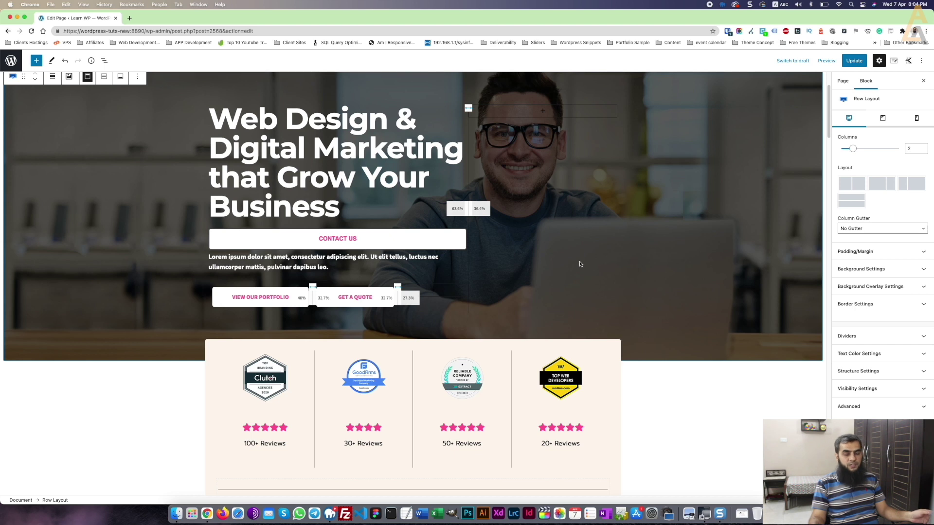
pyautogui.scroll(-5, 684, 421)
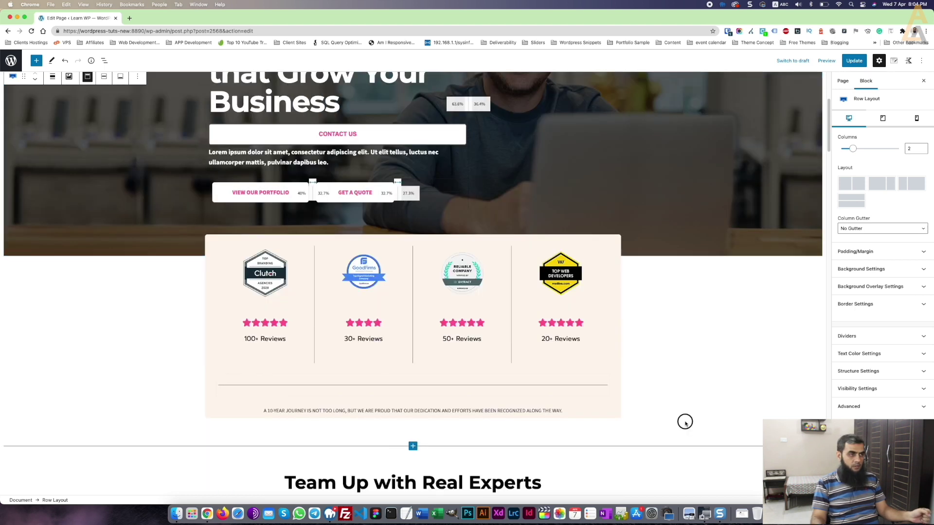
pyautogui.click(682, 420)
pyautogui.scroll(5, 683, 421)
pyautogui.scroll(-1, 445, 318)
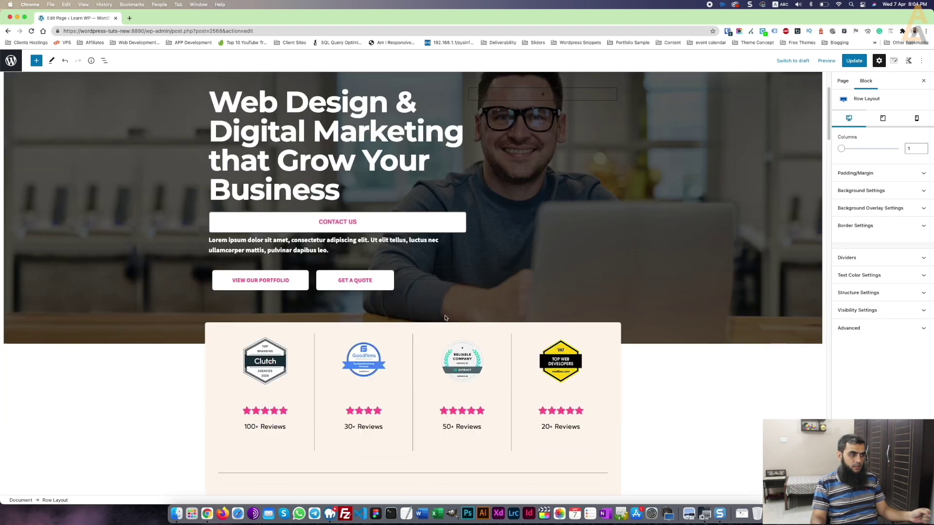
pyautogui.click(501, 264)
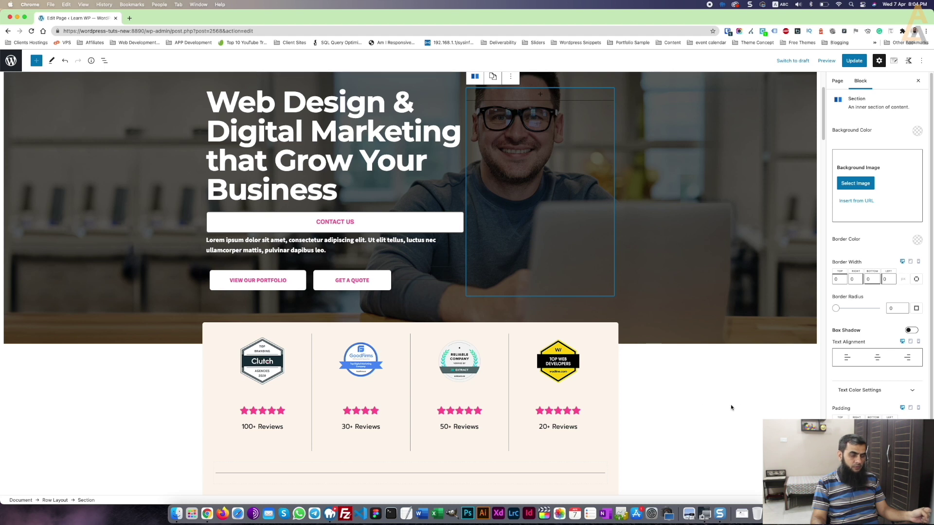
pyautogui.click(630, 399)
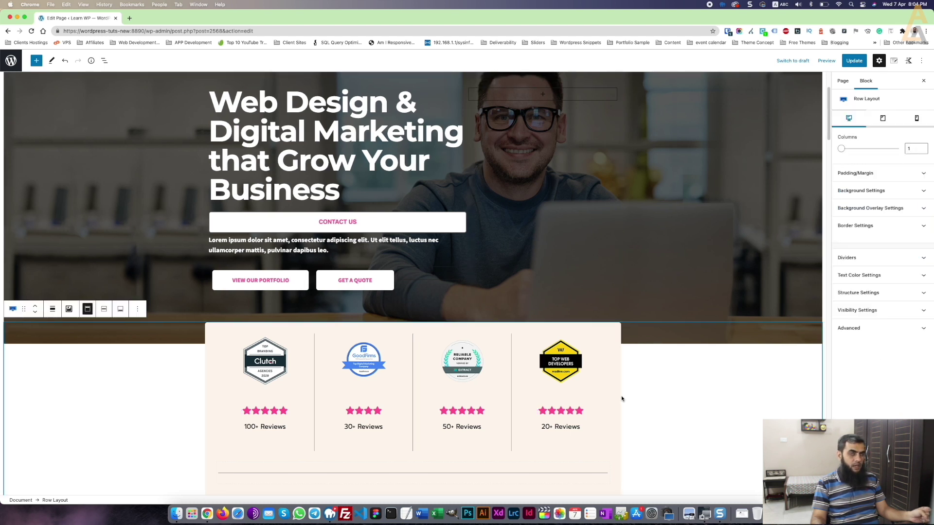
pyautogui.scroll(-5, 621, 398)
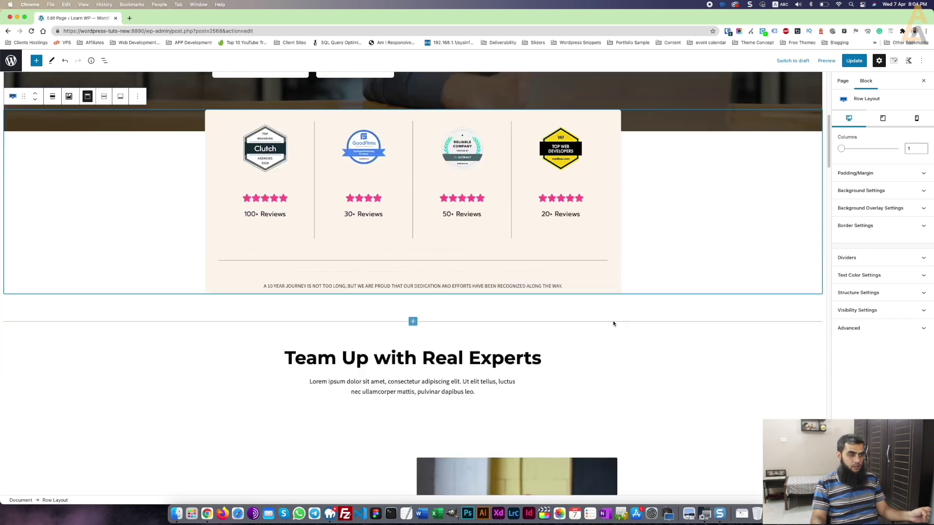
pyautogui.scroll(-15, 613, 323)
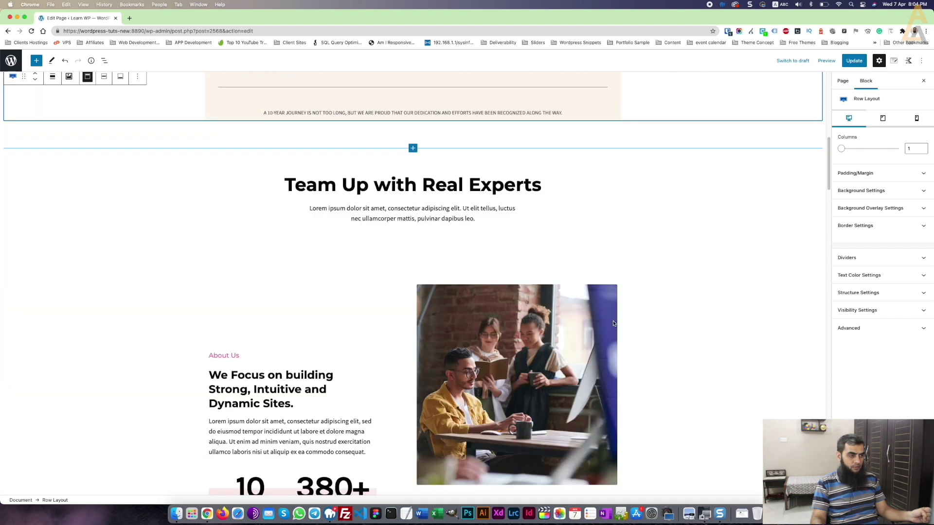
pyautogui.click(582, 203)
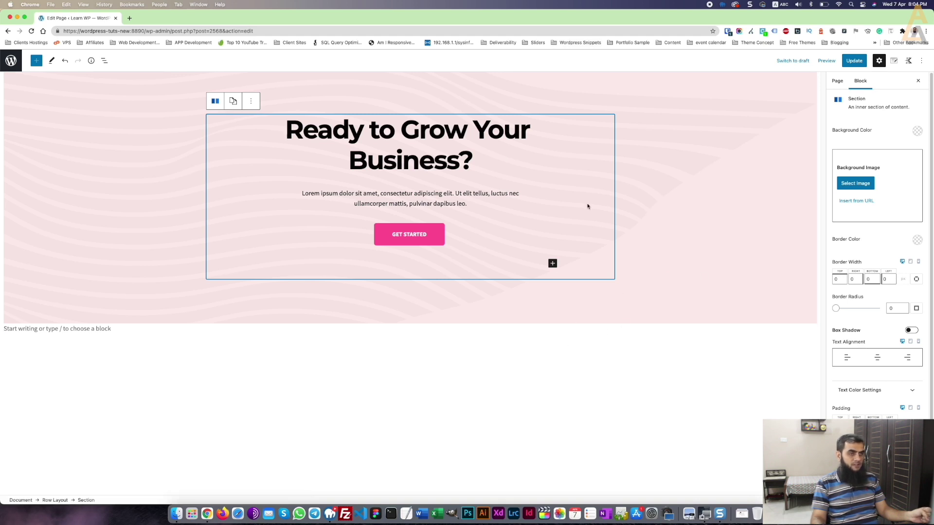
# Step: Convert the Ready to Grow row into a reusable block via the List View's more options
pyautogui.click(679, 209)
pyautogui.scroll(3, 675, 252)
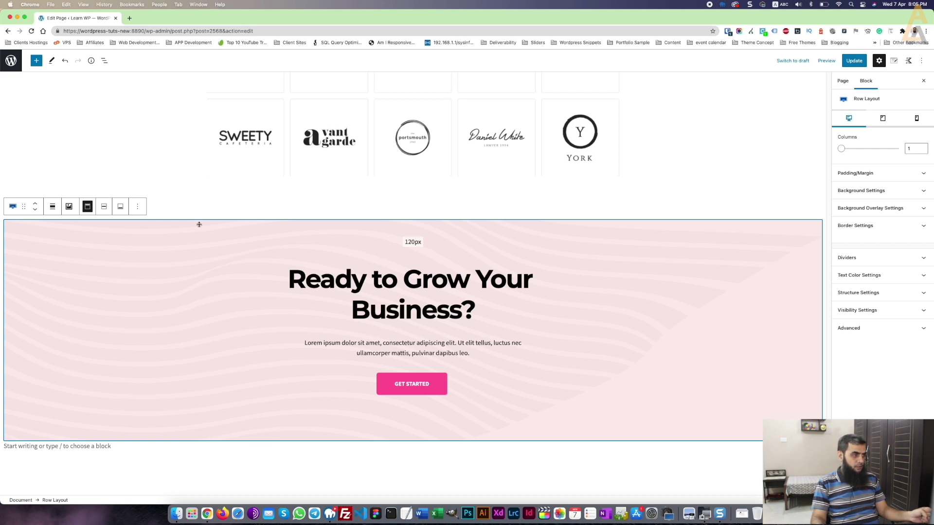
pyautogui.click(103, 63)
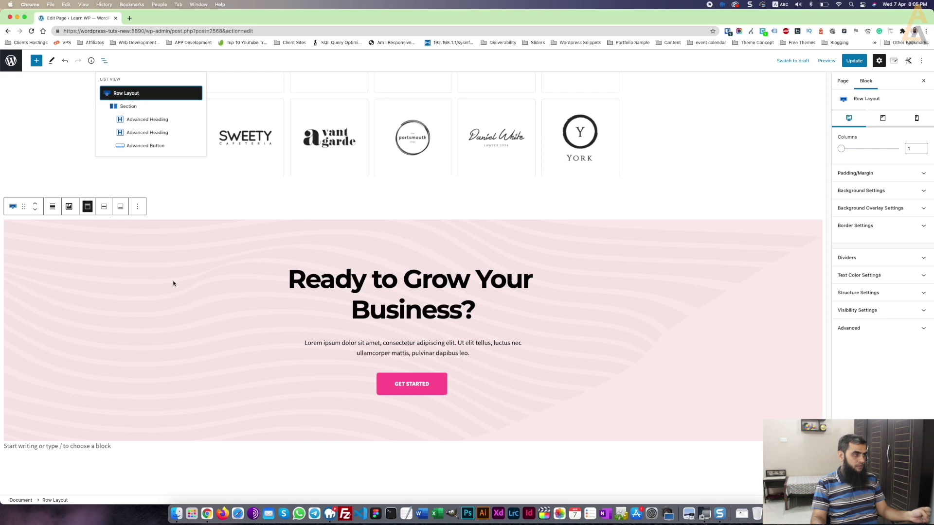
pyautogui.click(138, 207)
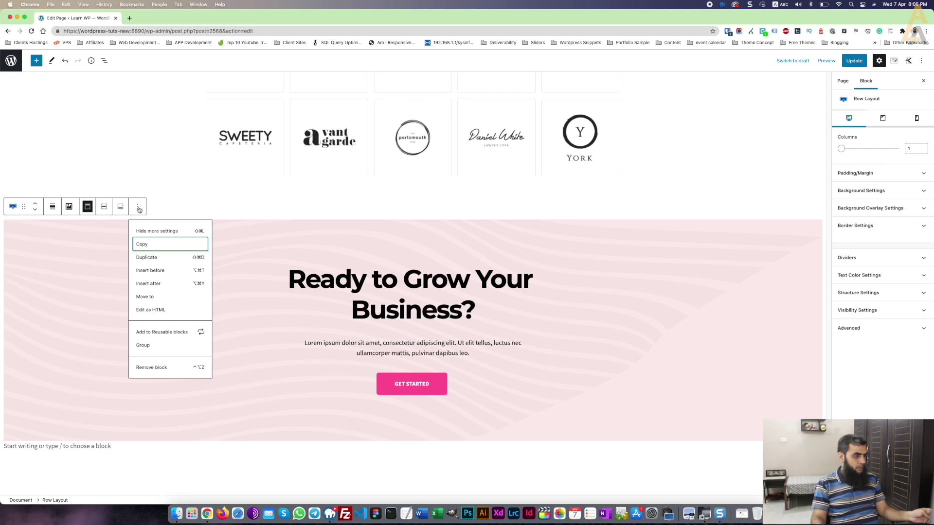
pyautogui.click(159, 334)
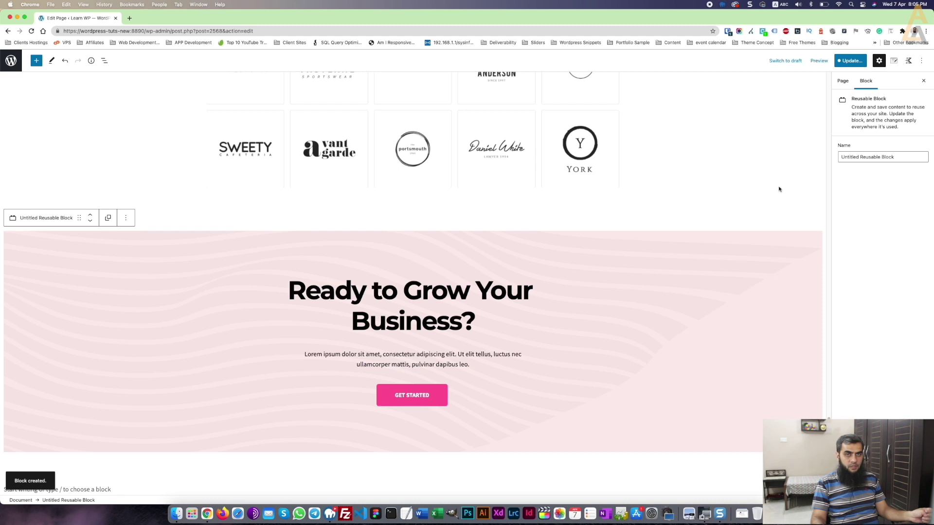
# Step: Rename the reusable block 'Ready to Grow Section' and save the page
pyautogui.click(908, 157)
pyautogui.press('super+a')
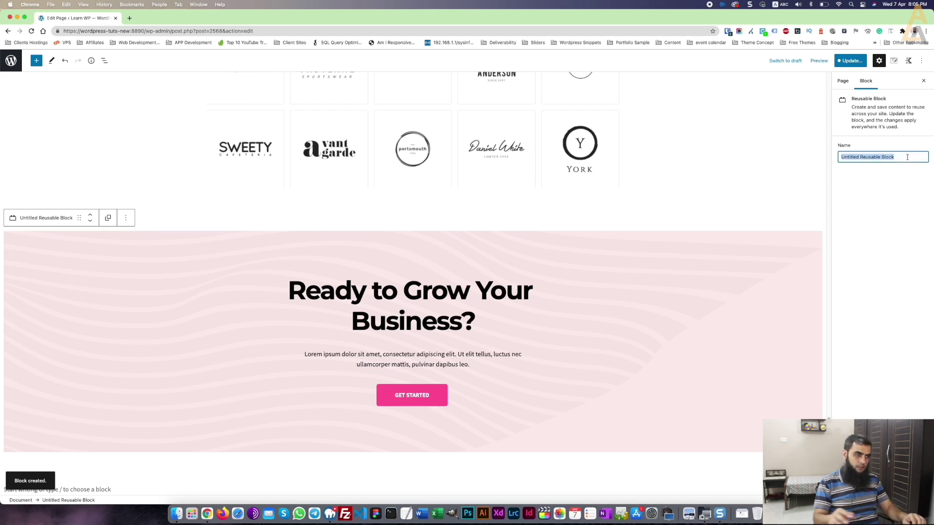
pyautogui.write('Ready to')
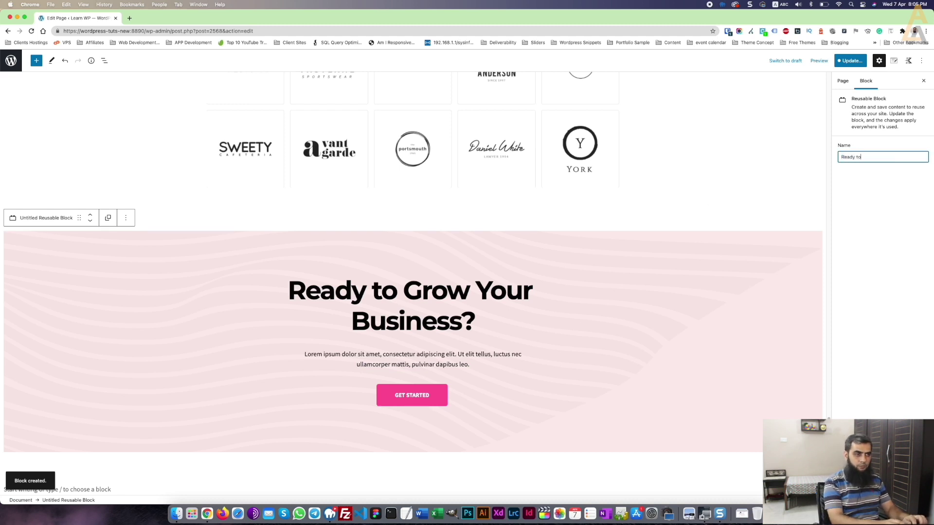
pyautogui.write(' Grow ')
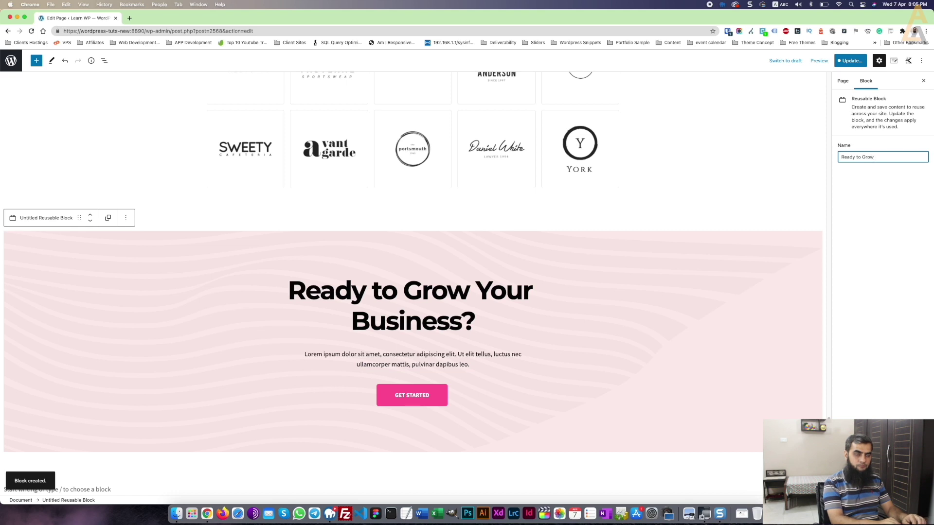
pyautogui.write('Section')
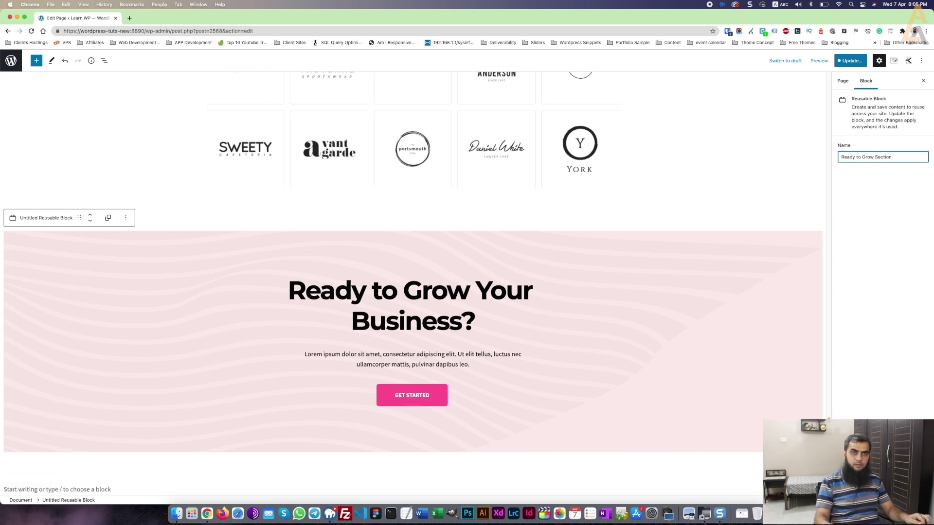
pyautogui.click(852, 60)
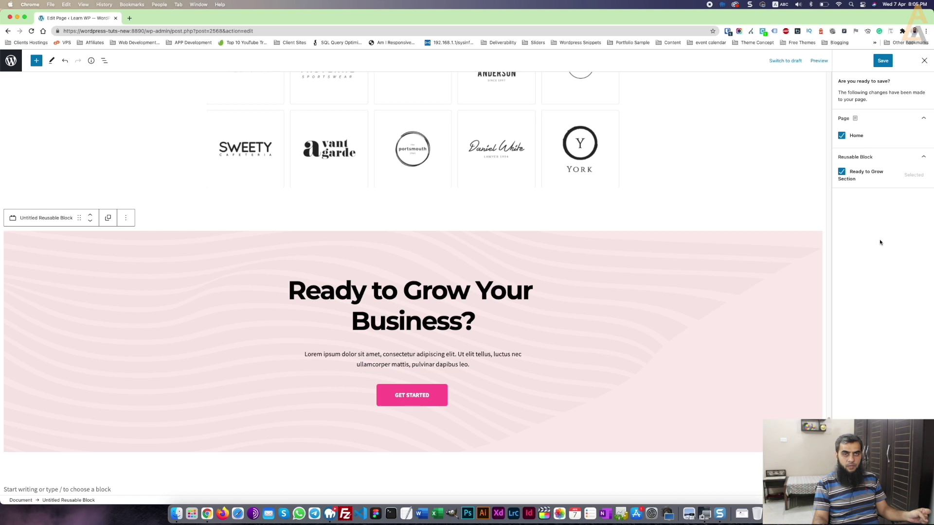
pyautogui.click(881, 60)
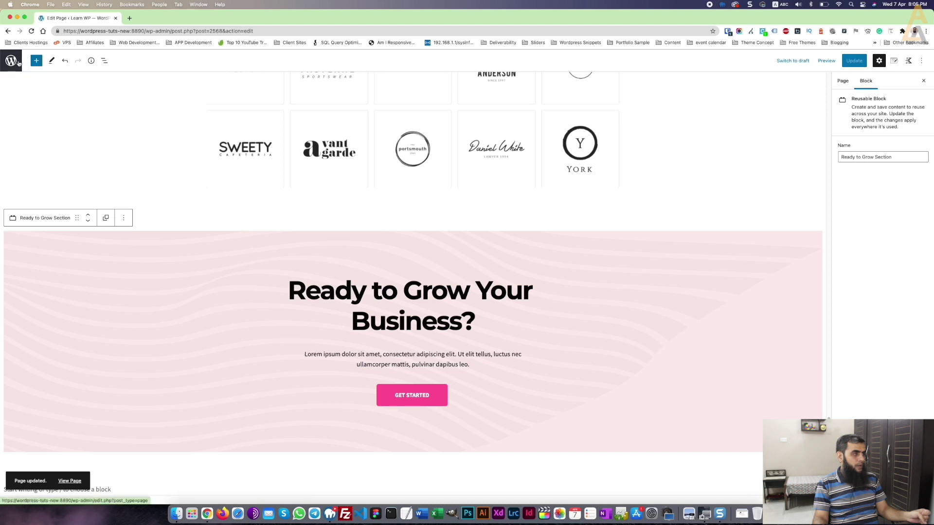
# Step: Create a new page and insert the Ready to Grow Section reusable block
pyautogui.click(11, 60)
pyautogui.click(104, 71)
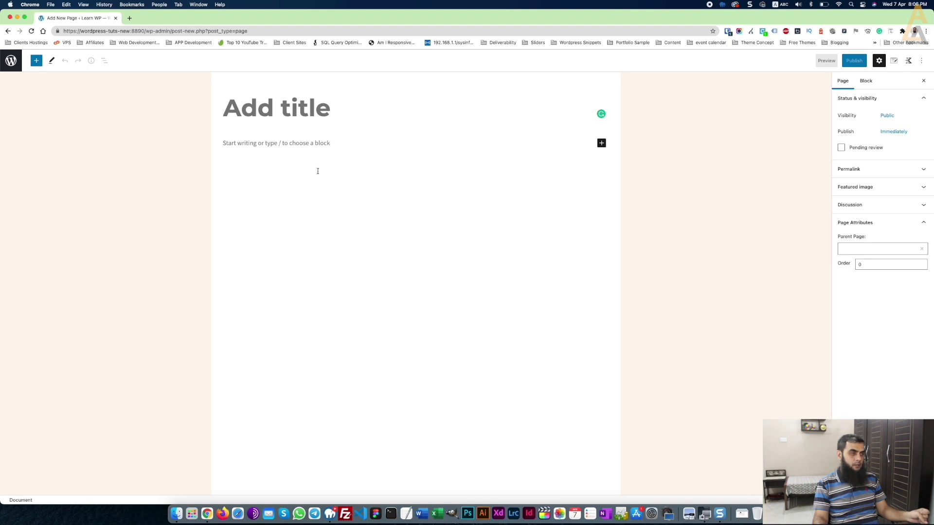
pyautogui.click(36, 60)
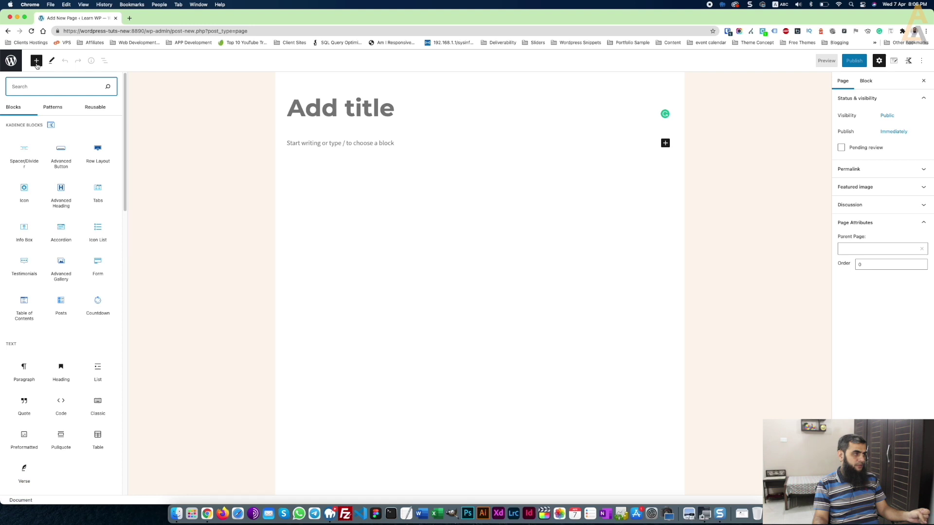
pyautogui.click(99, 108)
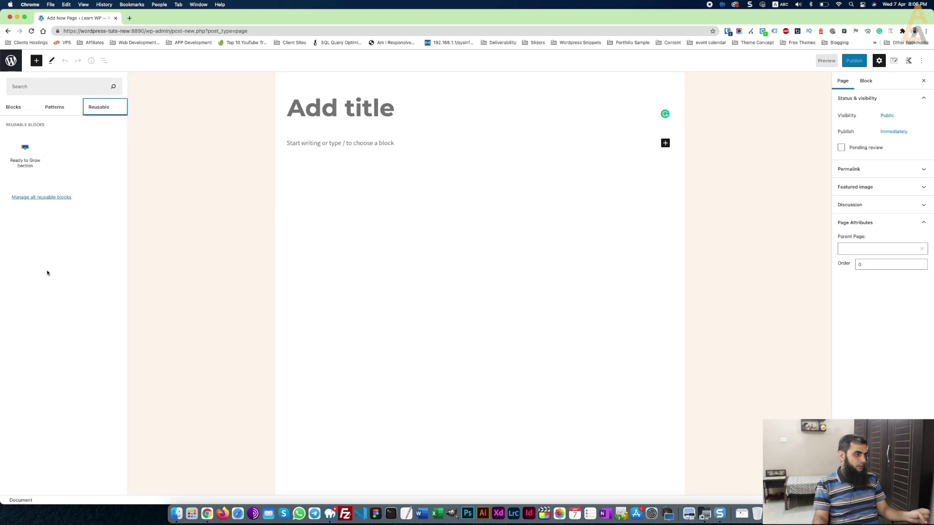
pyautogui.moveTo(21, 148)
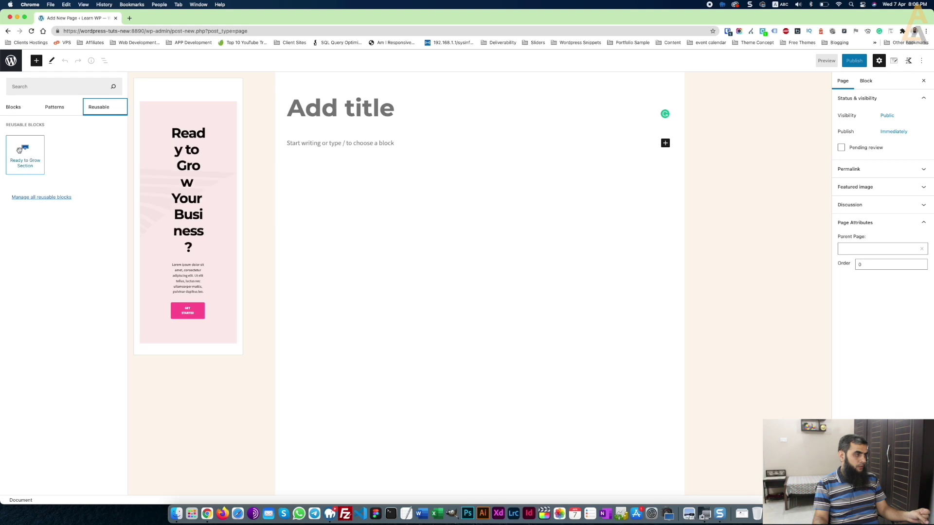
pyautogui.click(20, 150)
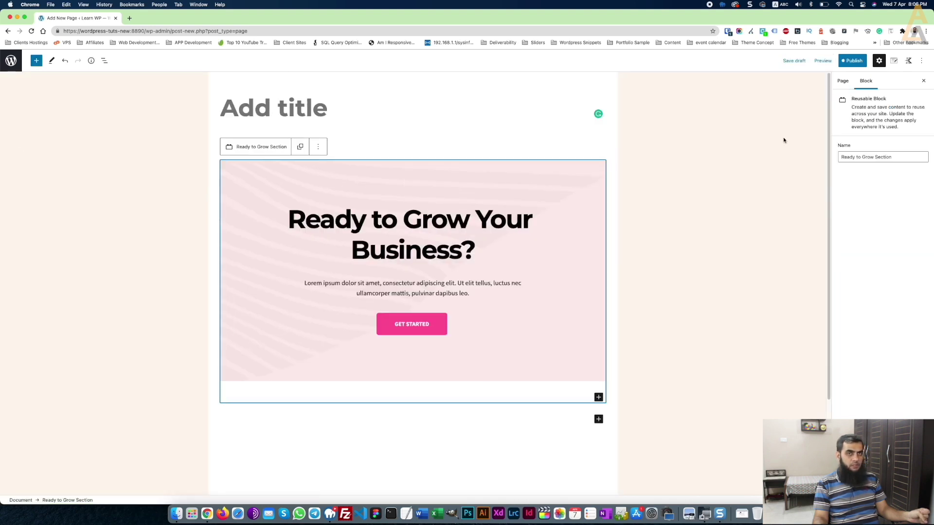
# Step: Preview the new page in a new browser tab
pyautogui.click(821, 62)
pyautogui.click(788, 129)
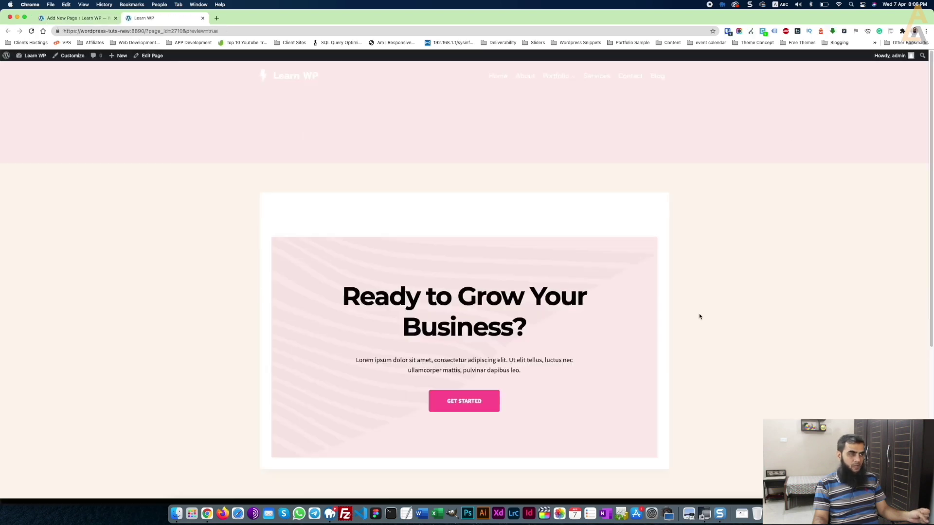
pyautogui.scroll(-5, 479, 295)
pyautogui.scroll(5, 479, 295)
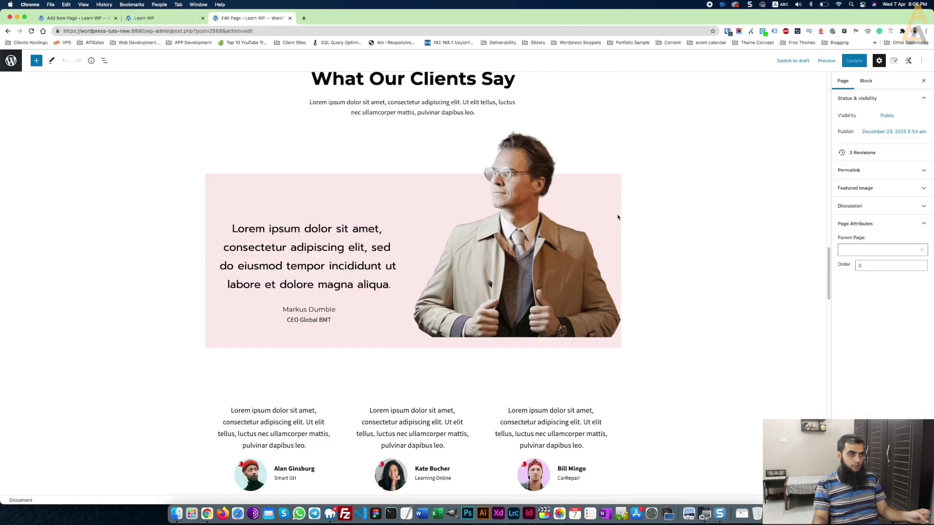
pyautogui.scroll(-10, 618, 217)
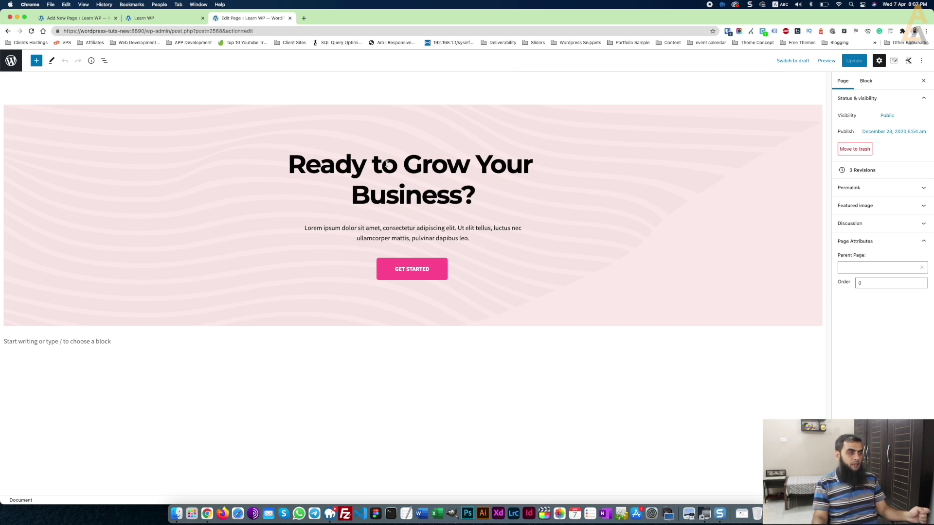
# Step: Change the paragraph to 'If you are ready to grow your business, click below.' and save
pyautogui.moveTo(304, 227); pyautogui.dragTo(469, 238)
pyautogui.write('If you are ready to')
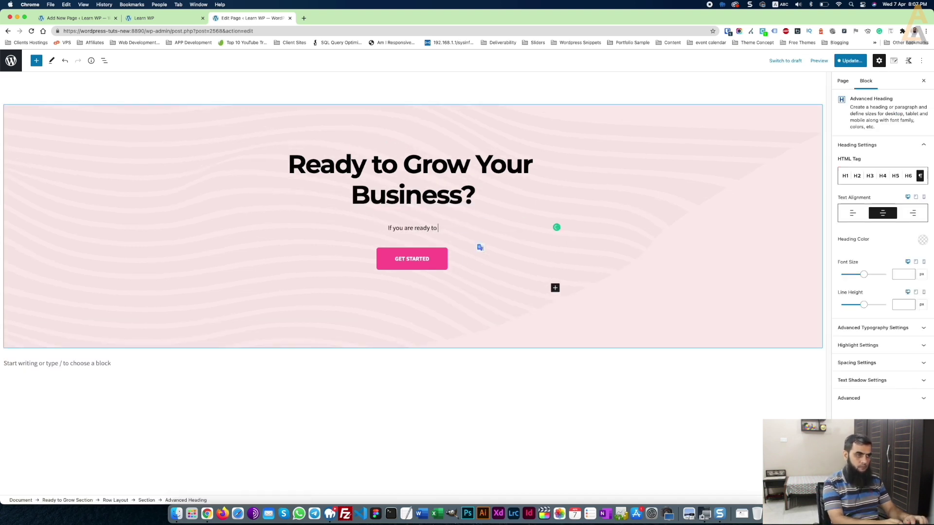
pyautogui.write(' grow your business, click below.')
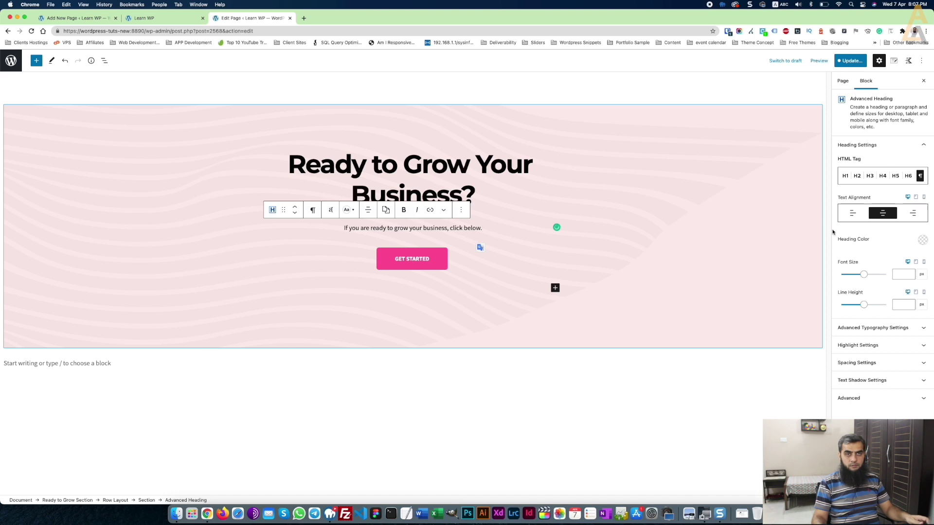
pyautogui.click(849, 61)
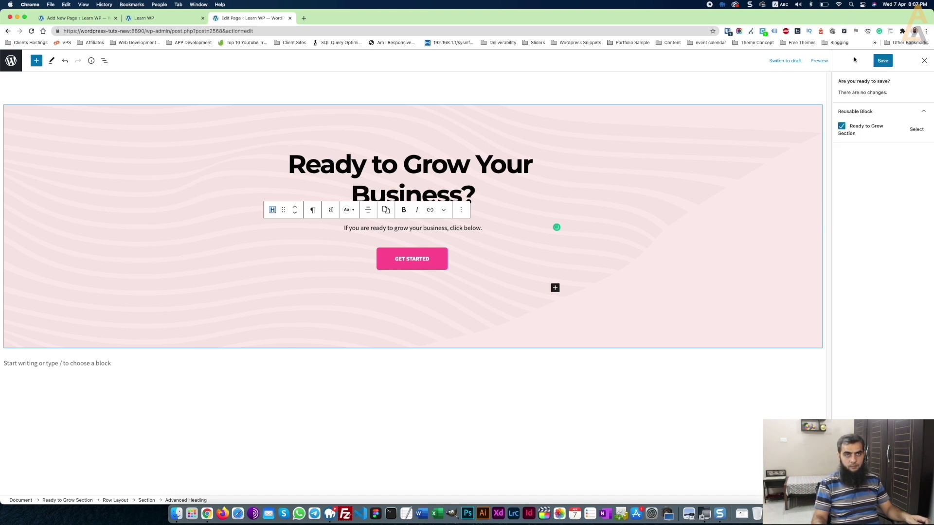
pyautogui.click(883, 61)
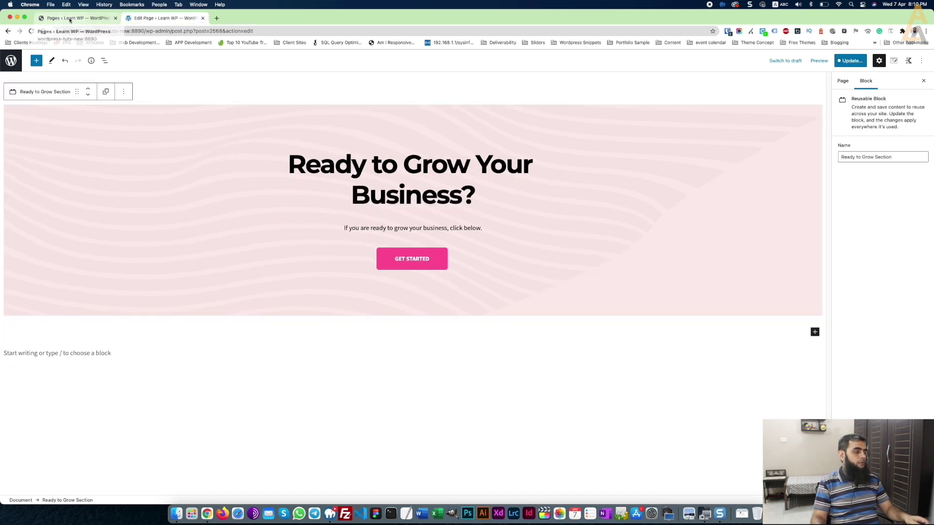
pyautogui.click(70, 18)
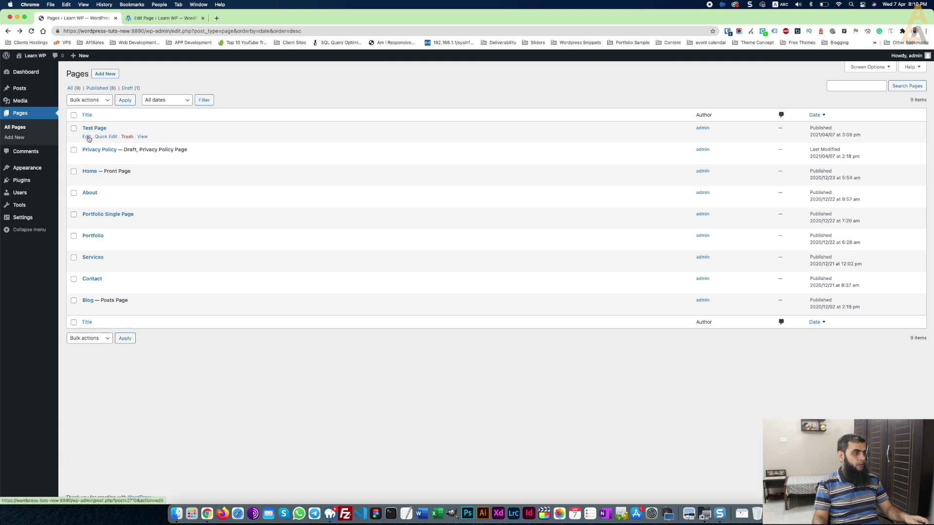
# Step: Open Test Page, then in the Home editor append 'Hurry up!' to the Ready to Grow paragraph and save
pyautogui.click(87, 137)
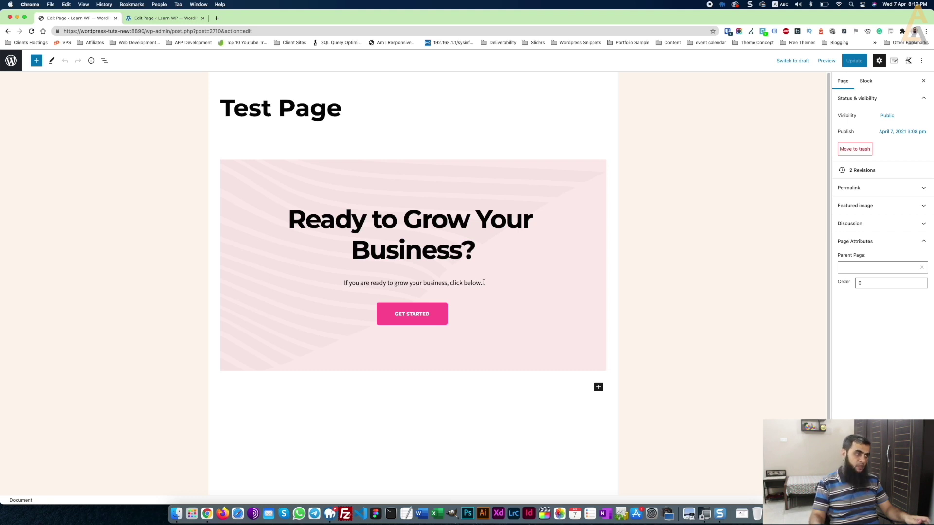
pyautogui.click(156, 18)
pyautogui.click(509, 229)
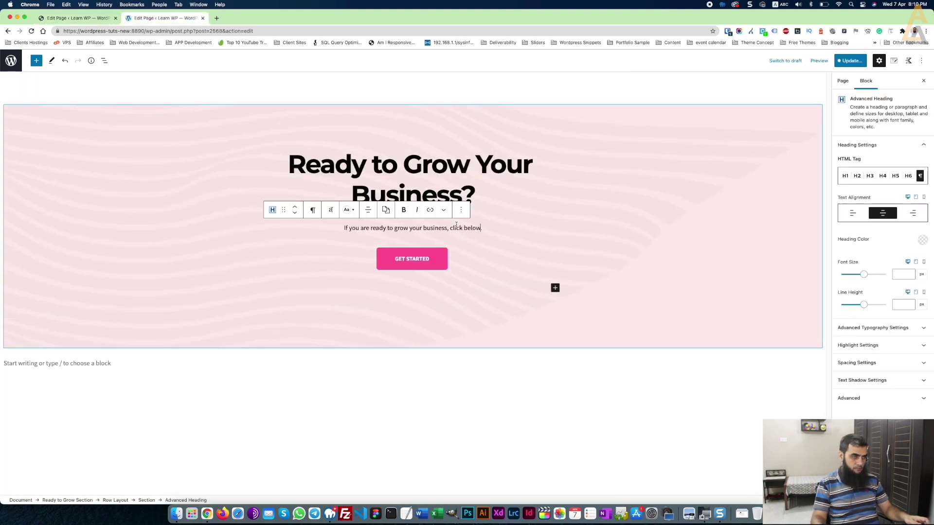
pyautogui.write('Hurry')
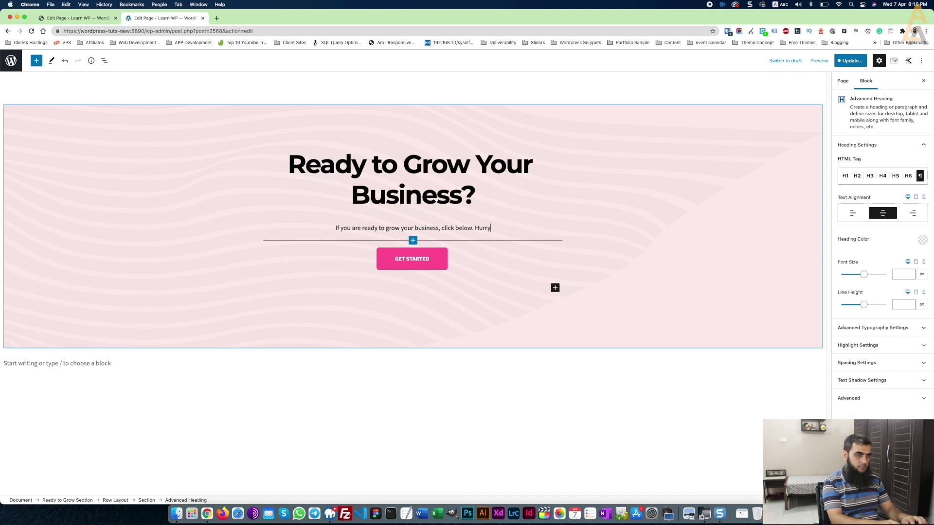
pyautogui.write(' up!')
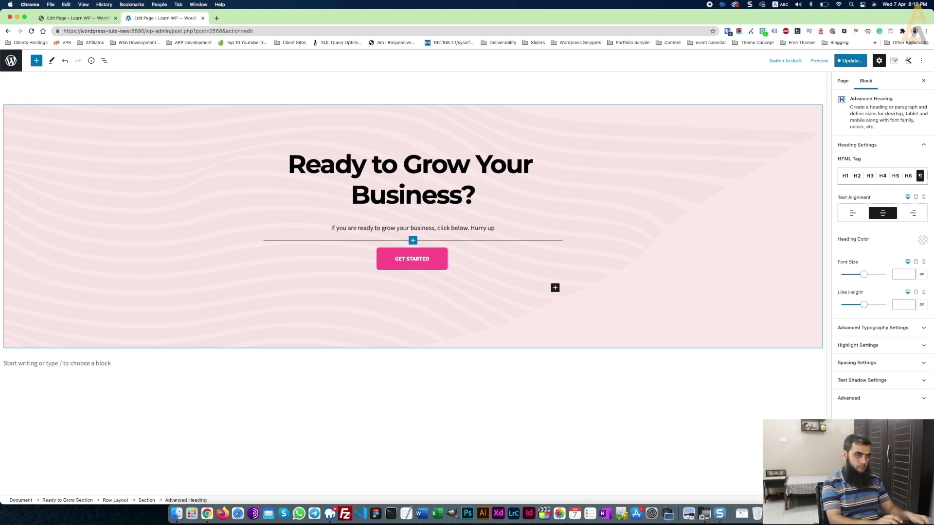
pyautogui.click(850, 61)
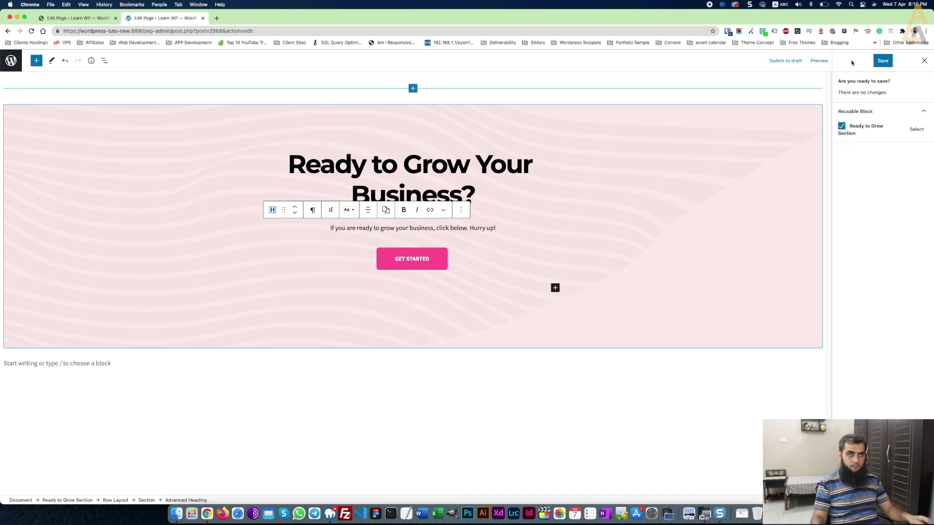
pyautogui.click(881, 61)
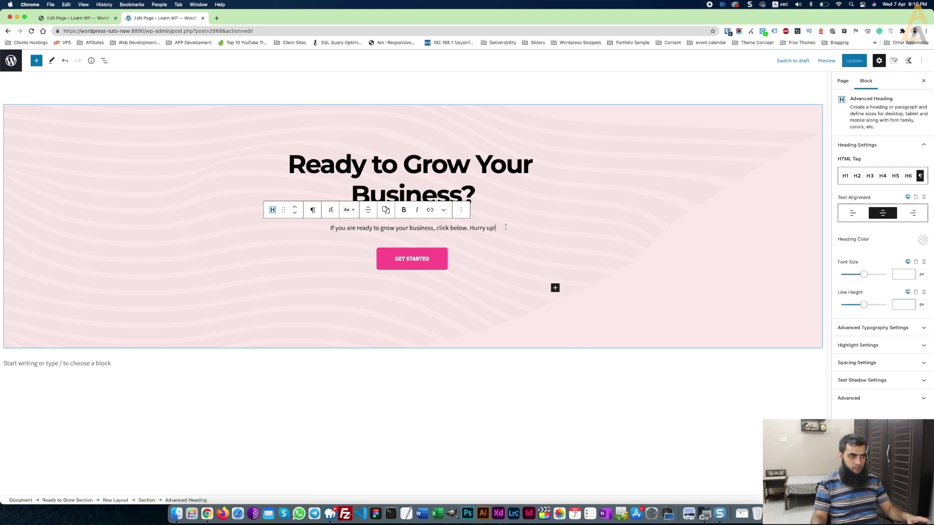
# Step: Extend the text to 'Hurry up!!' and save the Ready to Grow Section reusable block
pyautogui.write('!')
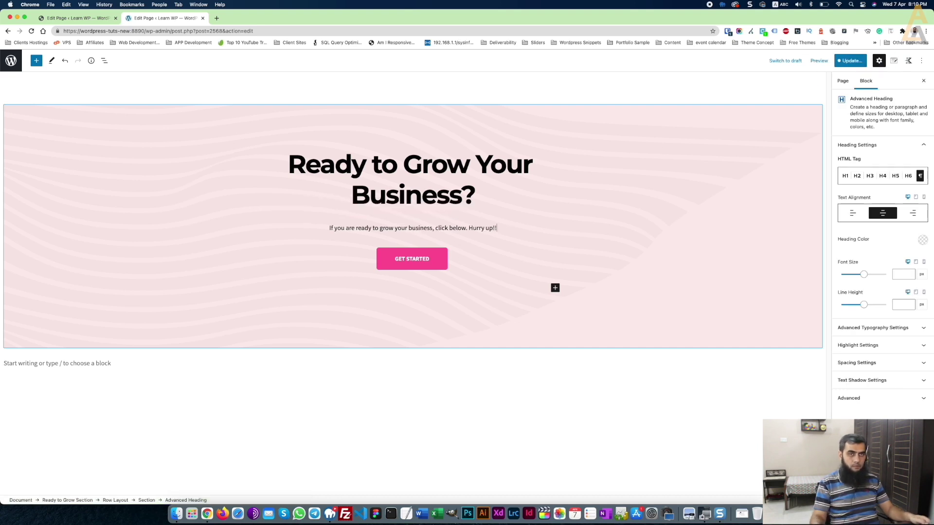
pyautogui.click(852, 61)
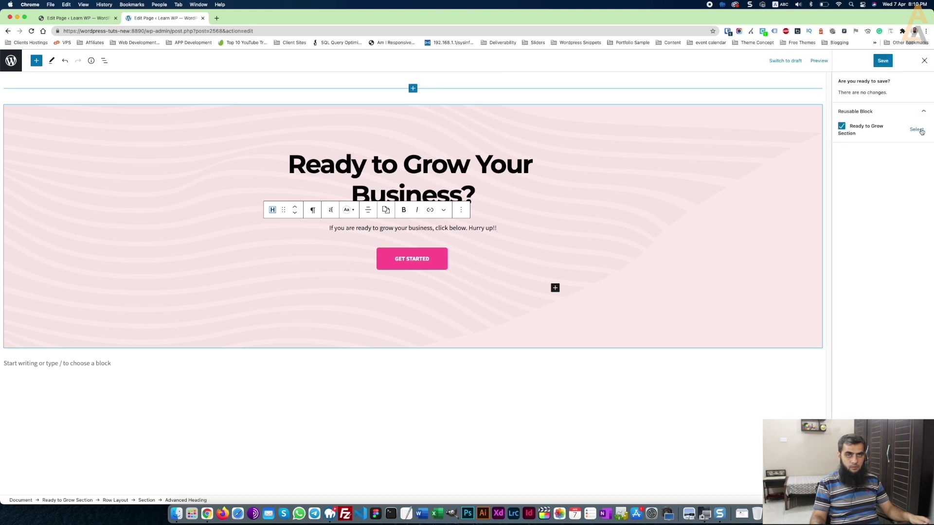
pyautogui.click(917, 130)
pyautogui.click(882, 60)
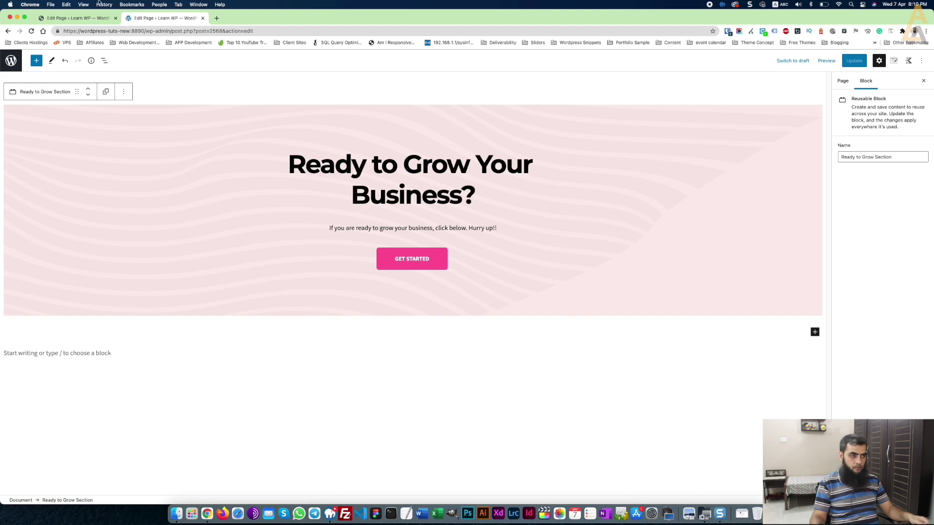
pyautogui.click(88, 18)
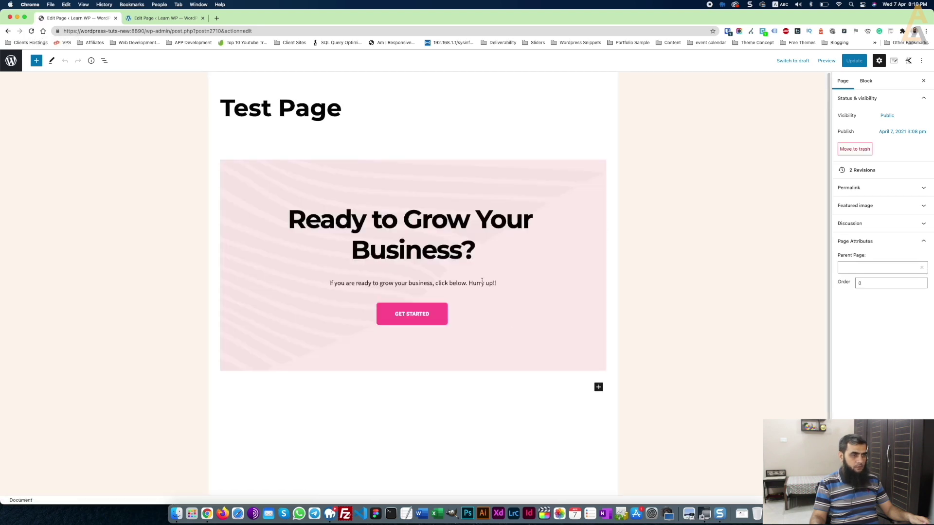
# Step: Check the 'Hurry up' text on Test Page, then return to the Home page editor with Ctrl+Tab
pyautogui.moveTo(467, 282); pyautogui.dragTo(490, 283)
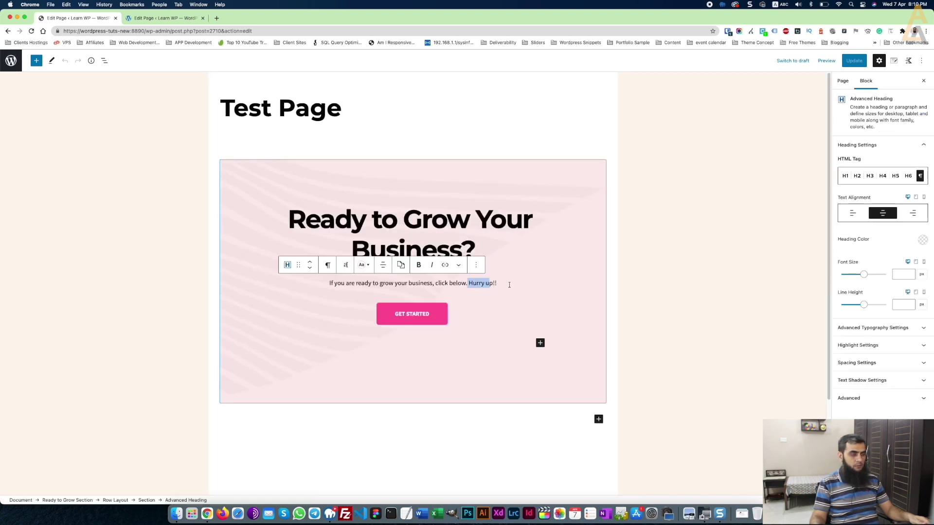
pyautogui.click(510, 285)
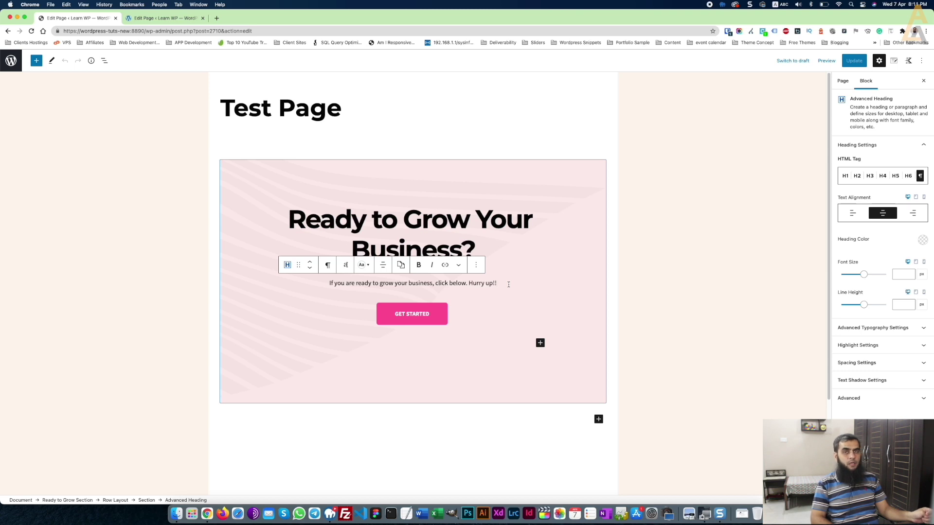
pyautogui.hotkey('ctrl', 'Tab')
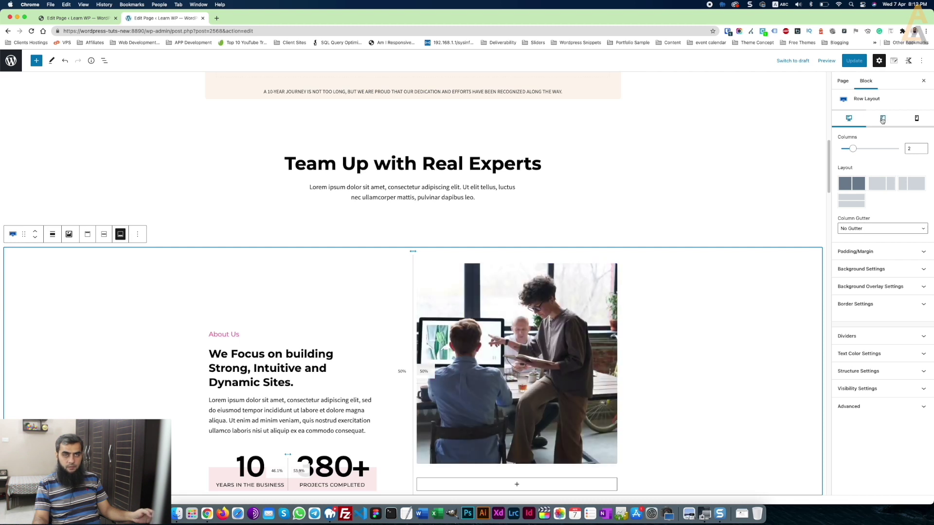
# Step: Review the About Us row's tablet layout settings in the Row Layout sidebar
pyautogui.click(882, 118)
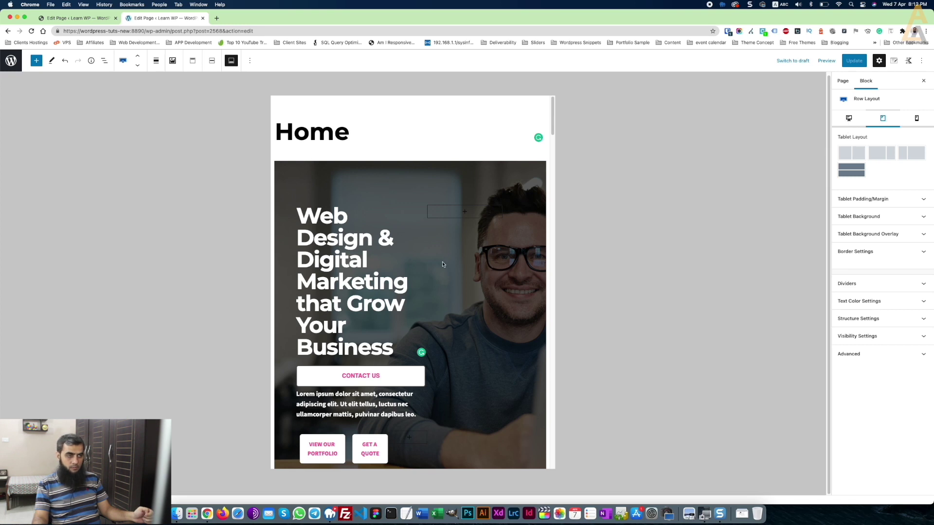
pyautogui.scroll(-15, 443, 263)
pyautogui.scroll(-10, 442, 263)
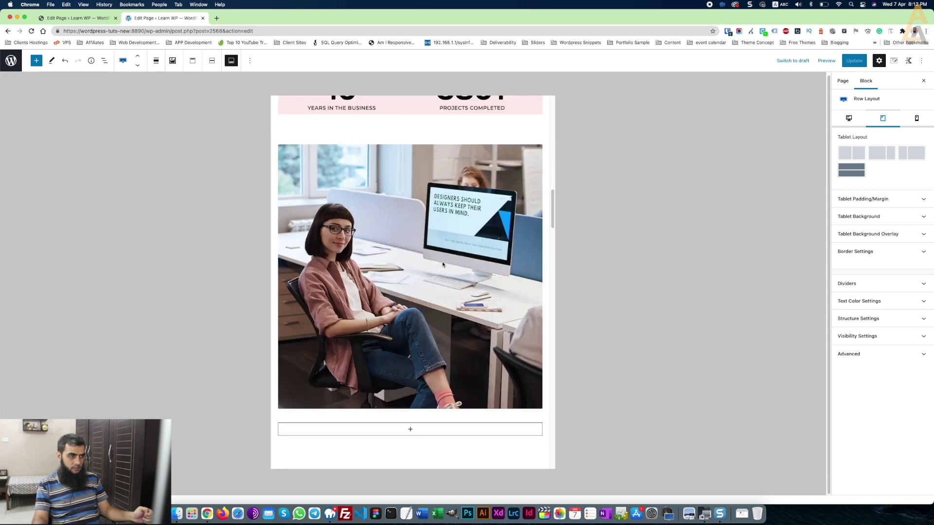
pyautogui.scroll(-3, 443, 264)
pyautogui.scroll(9, 443, 264)
pyautogui.scroll(5, 442, 264)
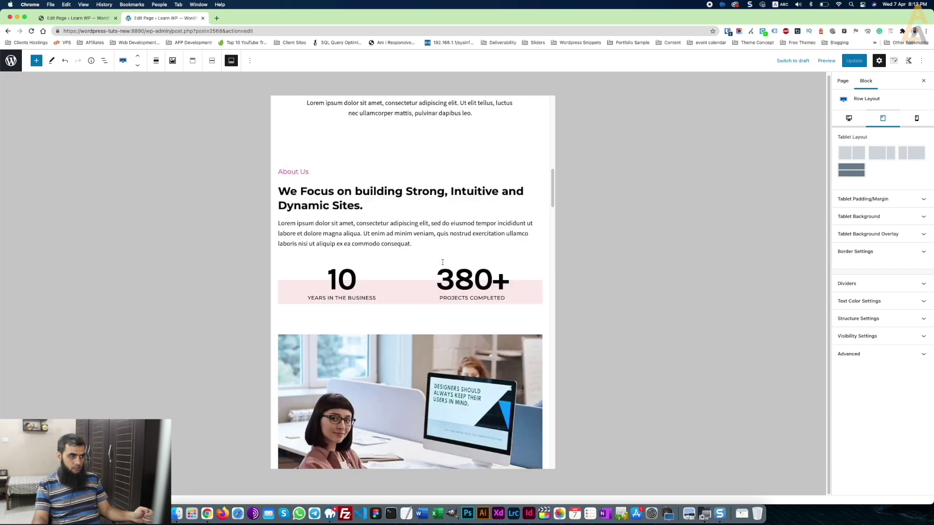
pyautogui.scroll(-3, 593, 242)
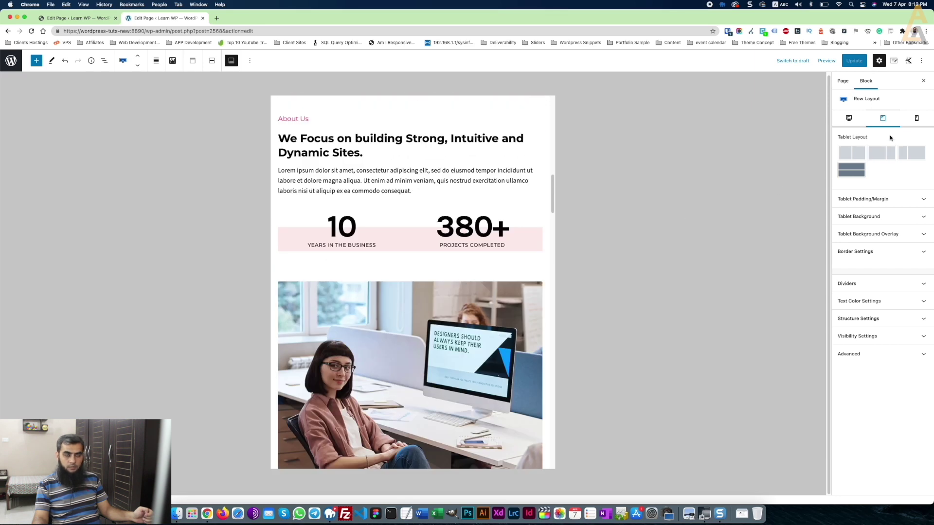
# Step: Review the row's mobile layout settings
pyautogui.click(916, 119)
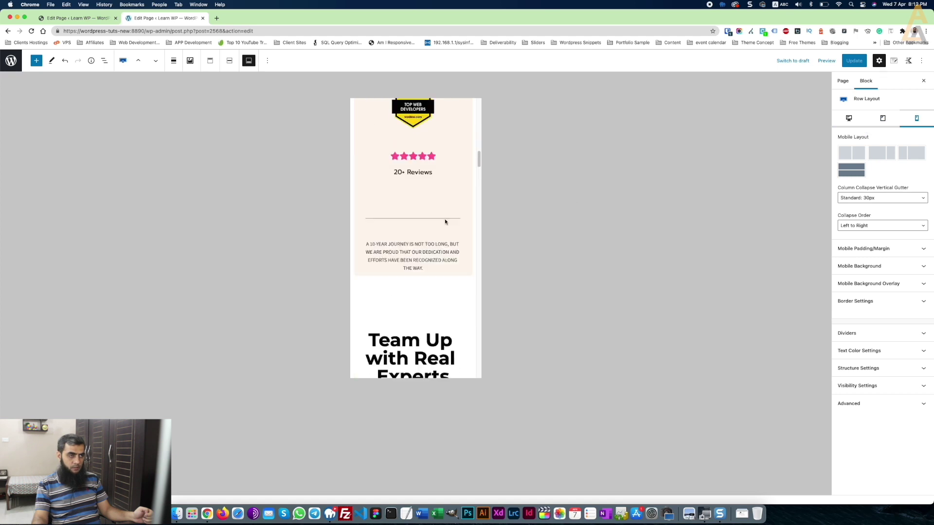
pyautogui.scroll(-10, 445, 222)
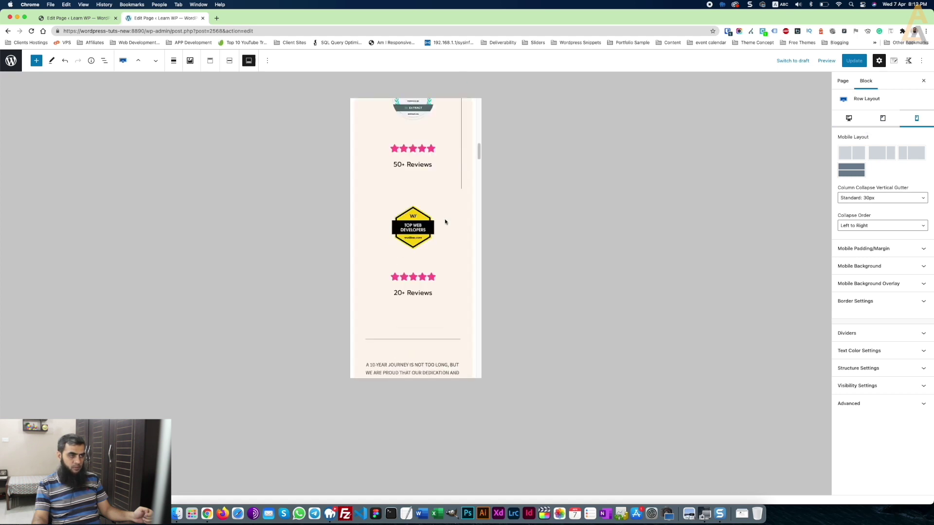
pyautogui.scroll(10, 445, 220)
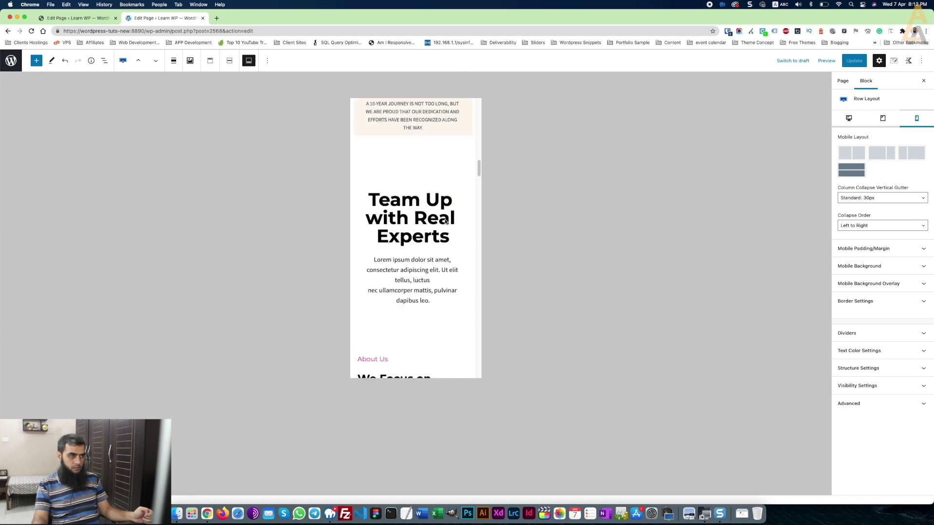
pyautogui.scroll(-6, 445, 221)
pyautogui.scroll(-6, 445, 222)
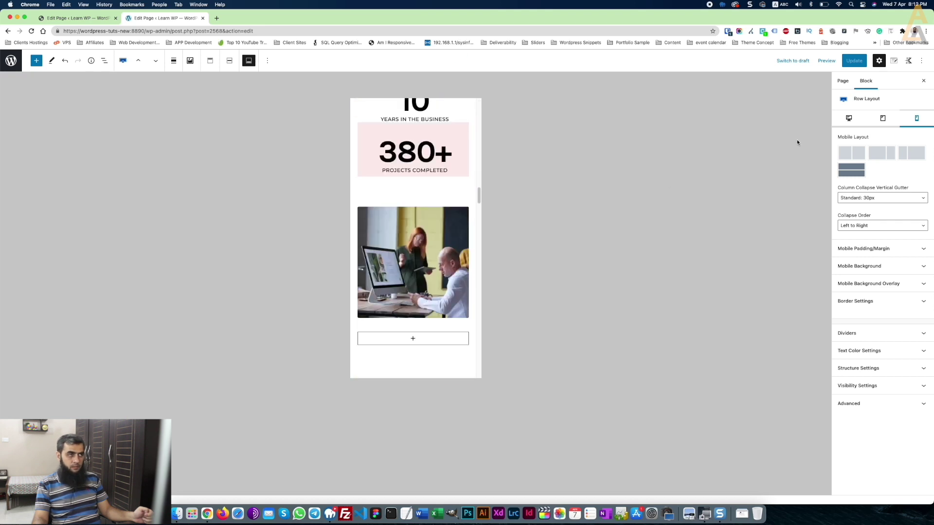
# Step: Select the About Us text column with mobile settings, then the gallery block, and reopen List View
pyautogui.click(104, 60)
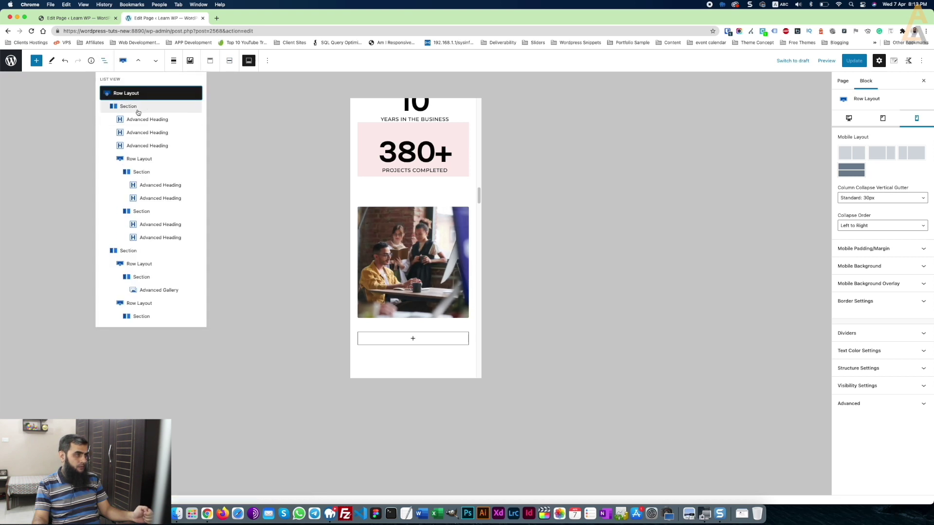
pyautogui.click(815, 158)
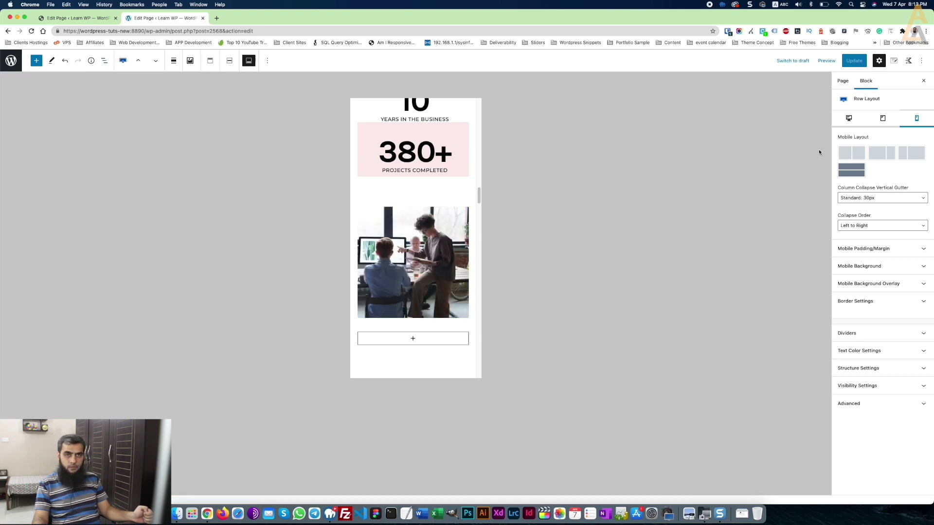
pyautogui.click(842, 122)
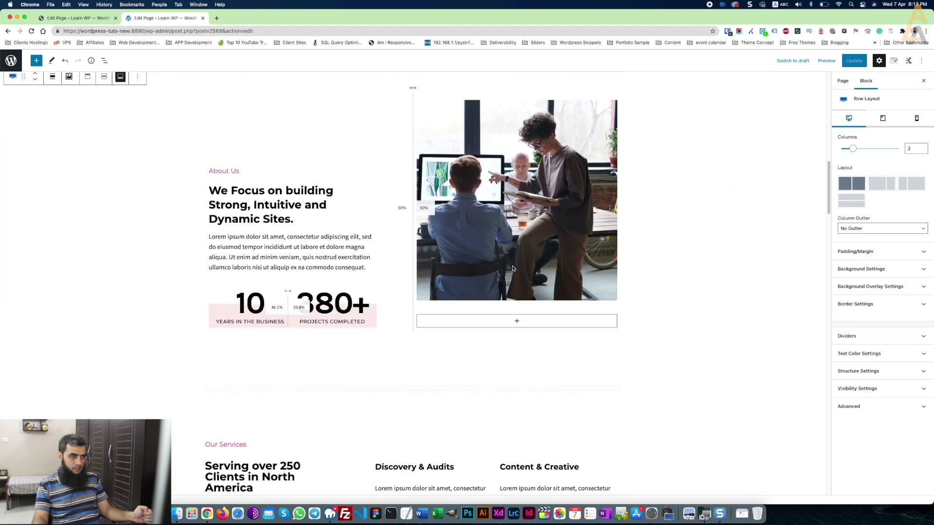
pyautogui.click(443, 218)
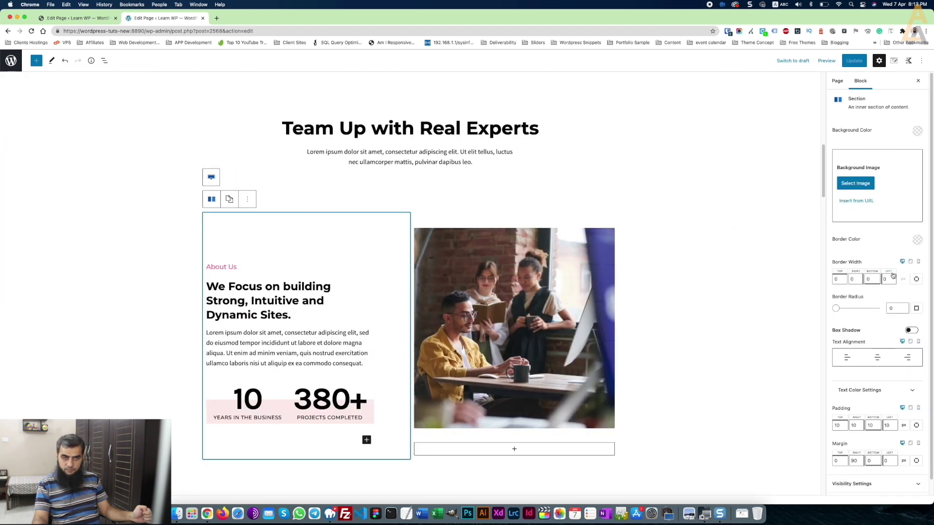
pyautogui.click(918, 262)
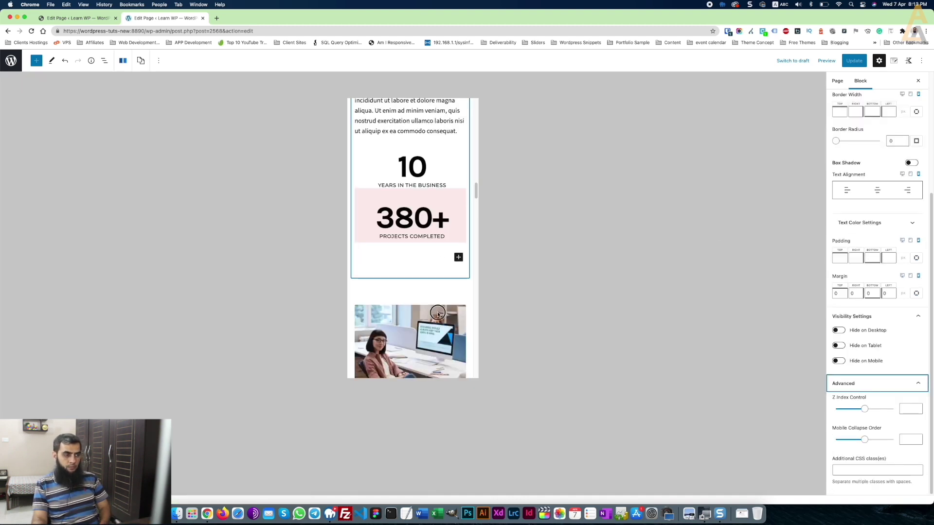
pyautogui.click(408, 321)
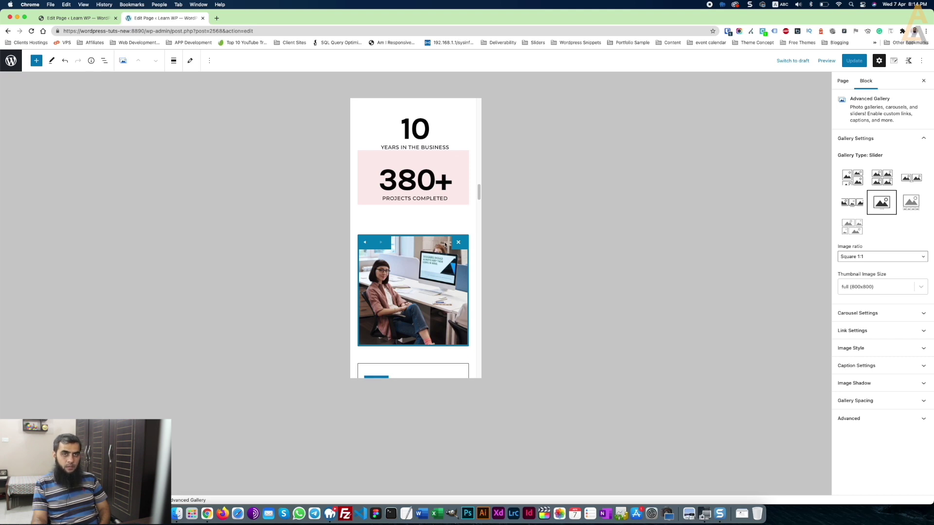
pyautogui.click(413, 285)
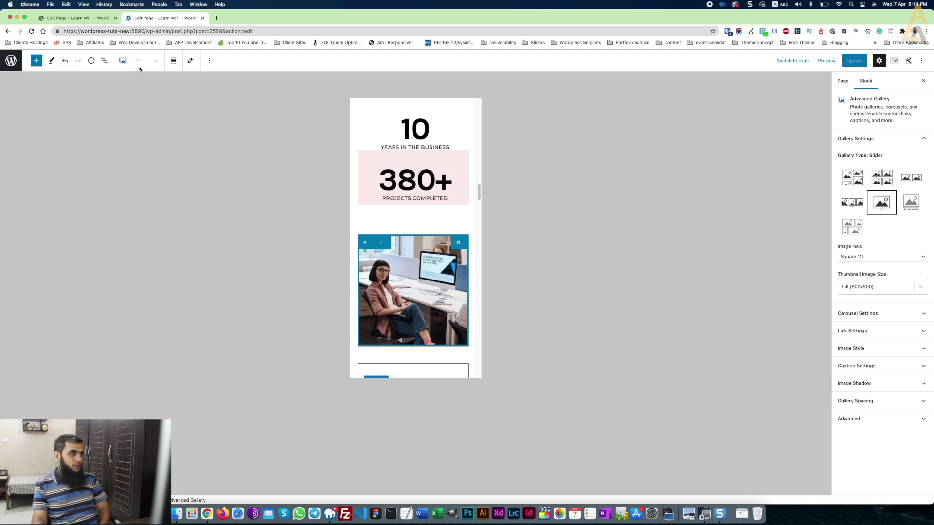
pyautogui.click(105, 64)
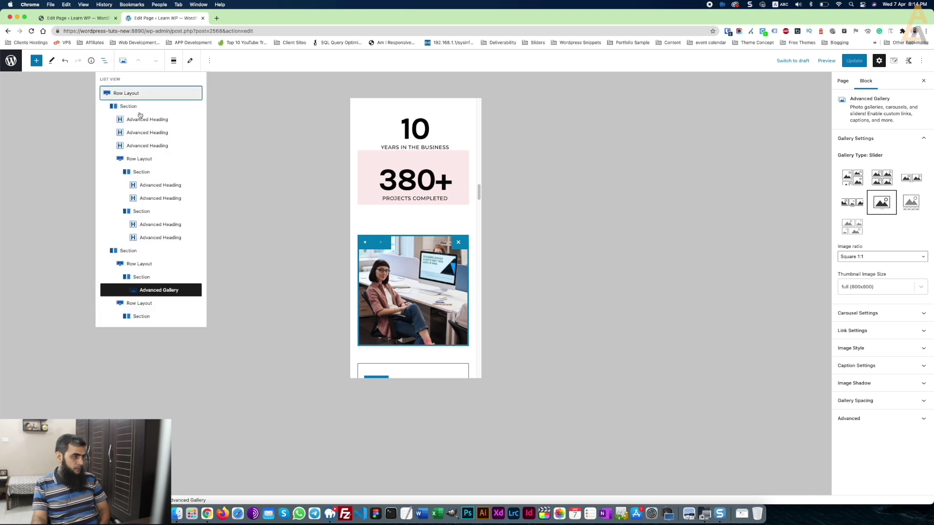
# Step: Turn on Hide on Mobile in the gallery section's Visibility Settings
pyautogui.click(138, 277)
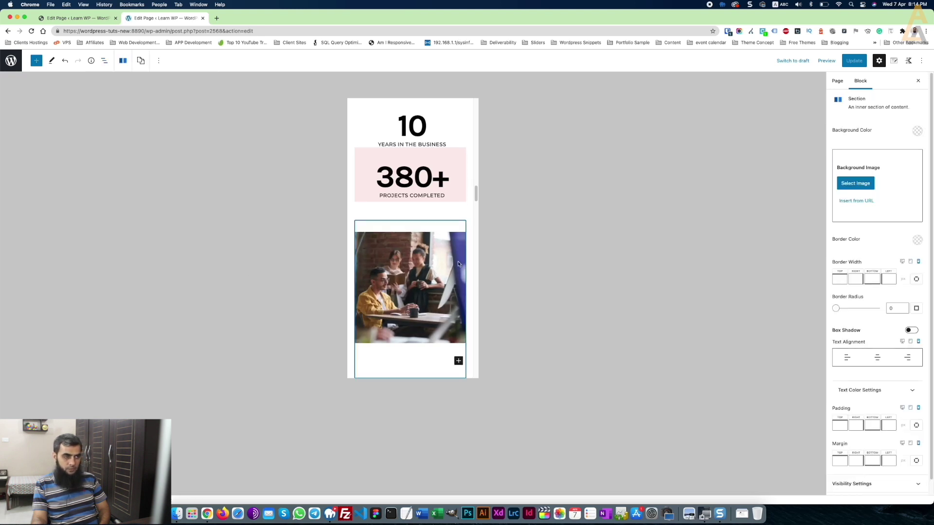
pyautogui.scroll(-2, 452, 263)
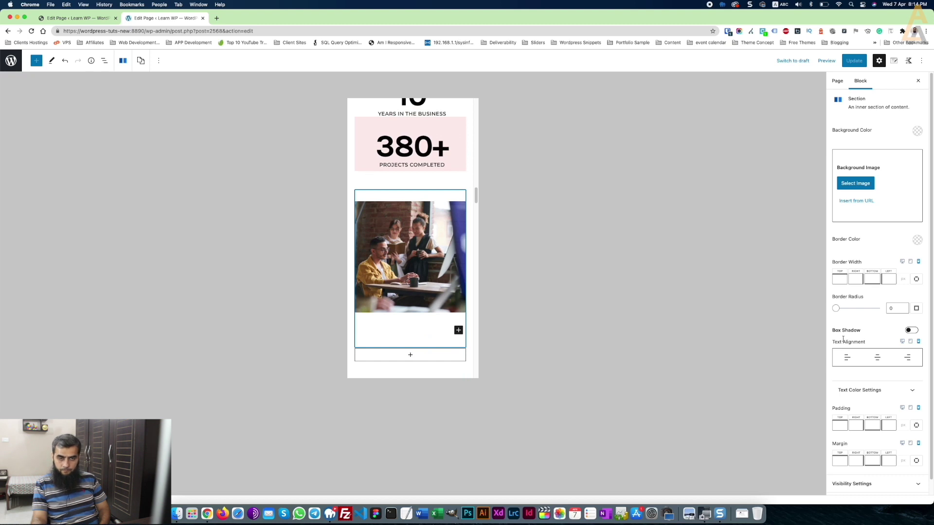
pyautogui.scroll(-1, 897, 362)
pyautogui.click(856, 475)
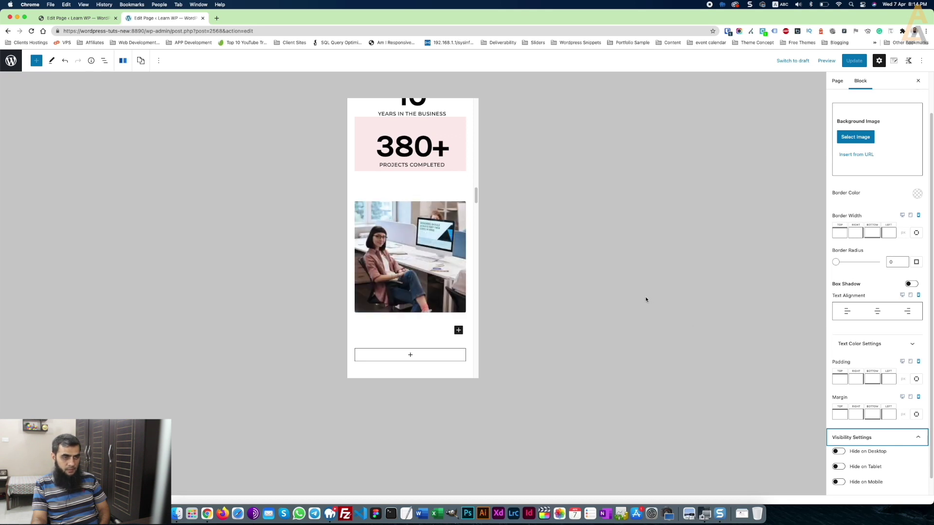
pyautogui.click(839, 481)
pyautogui.click(821, 62)
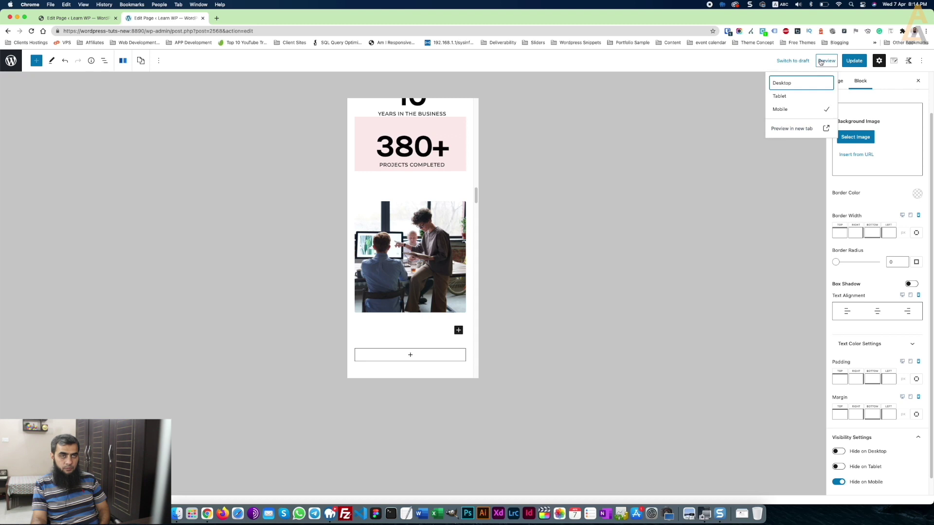
pyautogui.click(817, 129)
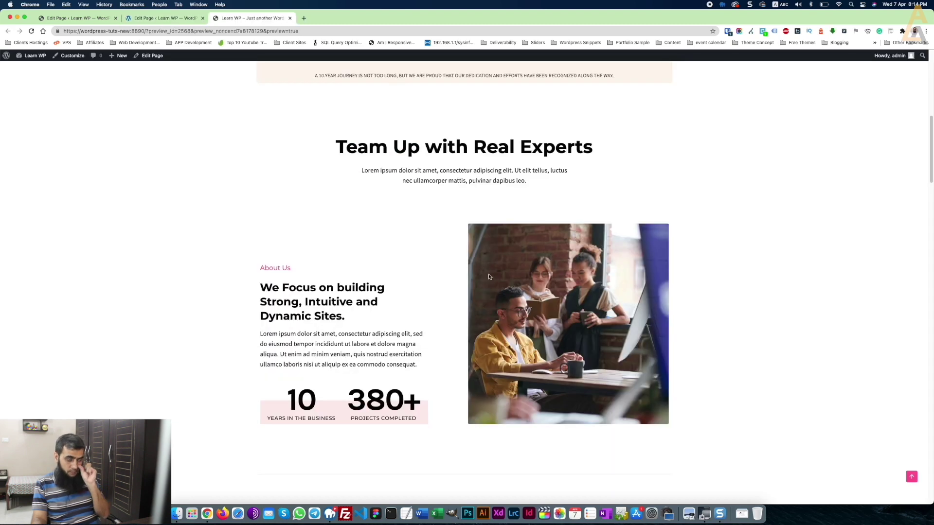
pyautogui.rightClick(728, 280)
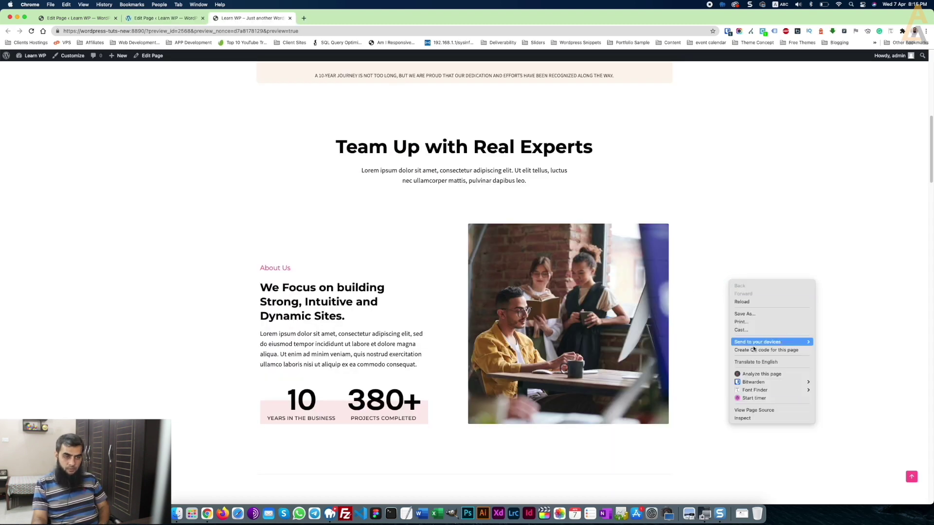
pyautogui.click(768, 419)
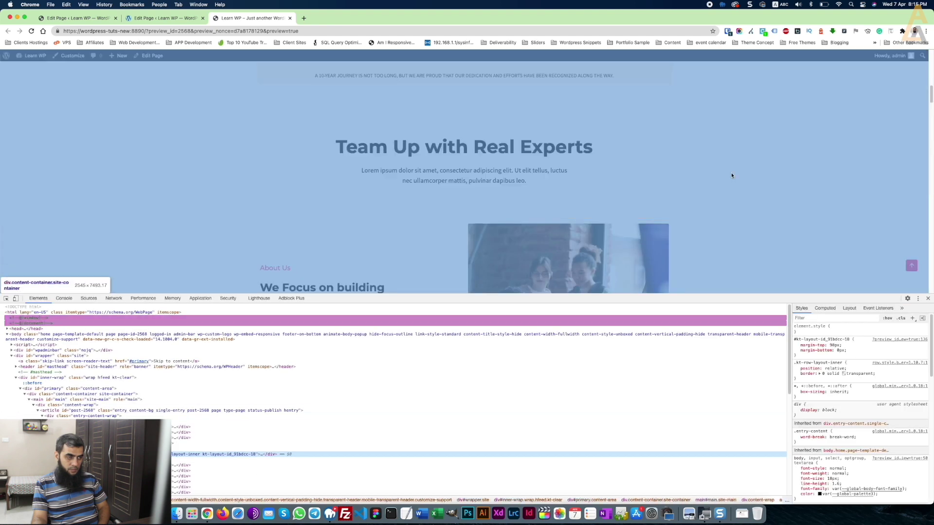
pyautogui.scroll(-5, 9, 174)
pyautogui.press('super+shift+m')
pyautogui.press('super+shift+d')
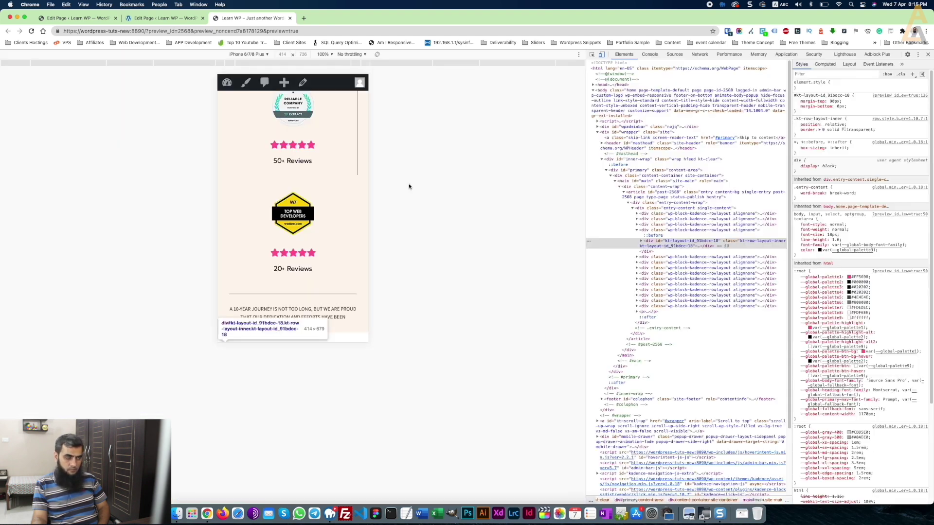
pyautogui.scroll(-10, 295, 176)
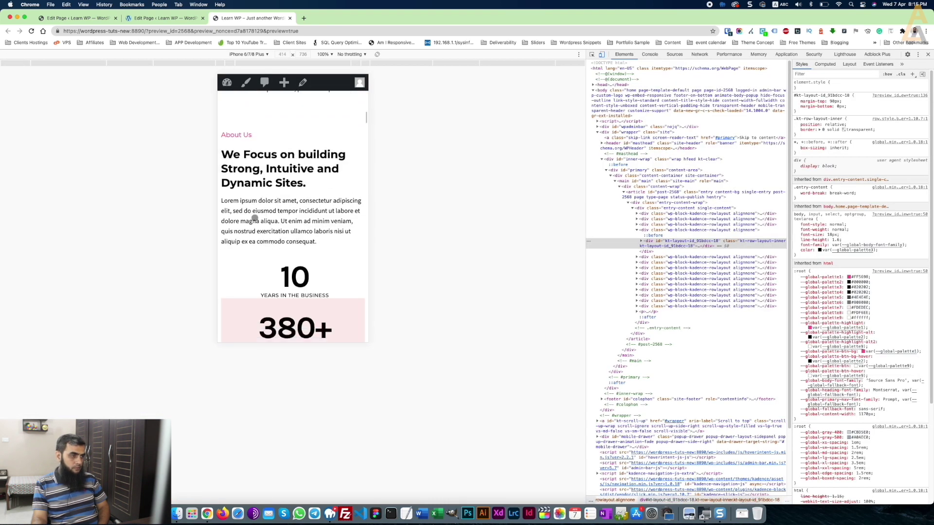
pyautogui.scroll(-6, 255, 218)
pyautogui.scroll(8, 256, 204)
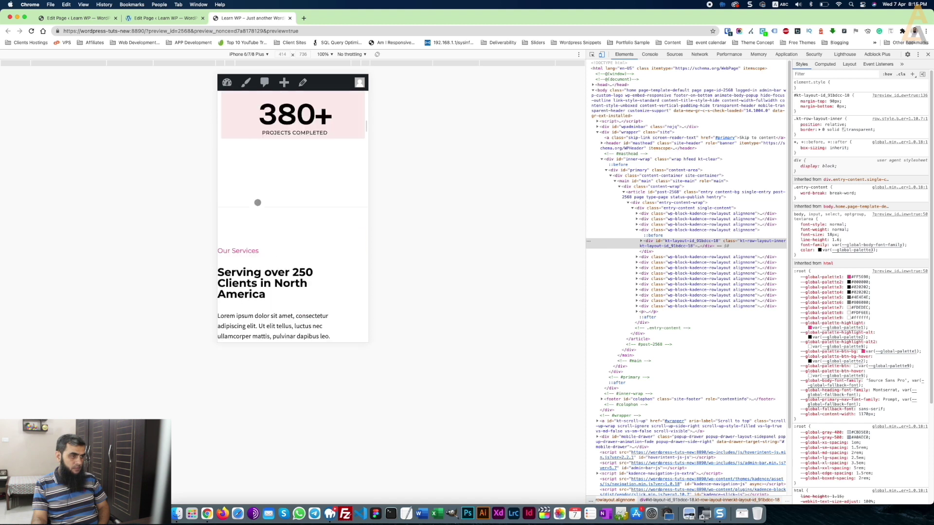
pyautogui.scroll(-4, 267, 179)
pyautogui.scroll(-1, 323, 261)
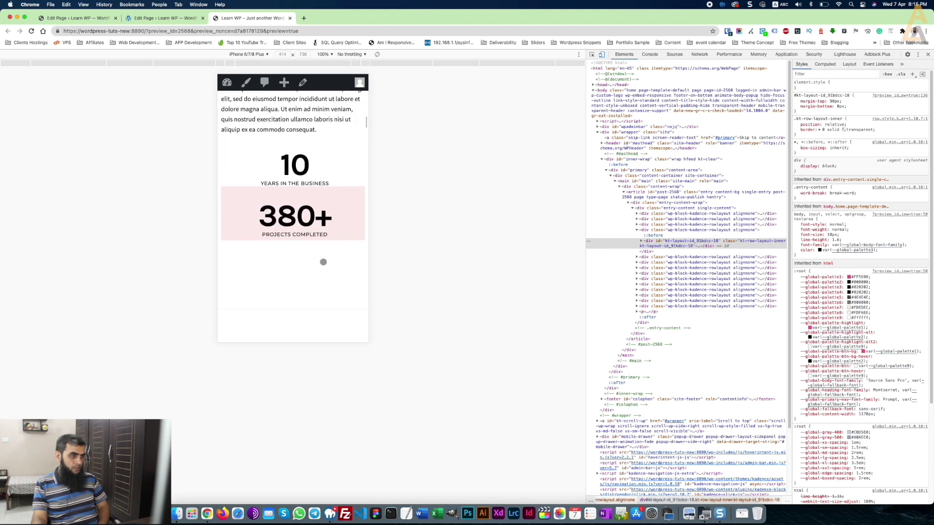
pyautogui.scroll(9, 323, 261)
# Step: Back in the page editor, switch off the gallery section's Hide on Mobile toggle
pyautogui.click(161, 18)
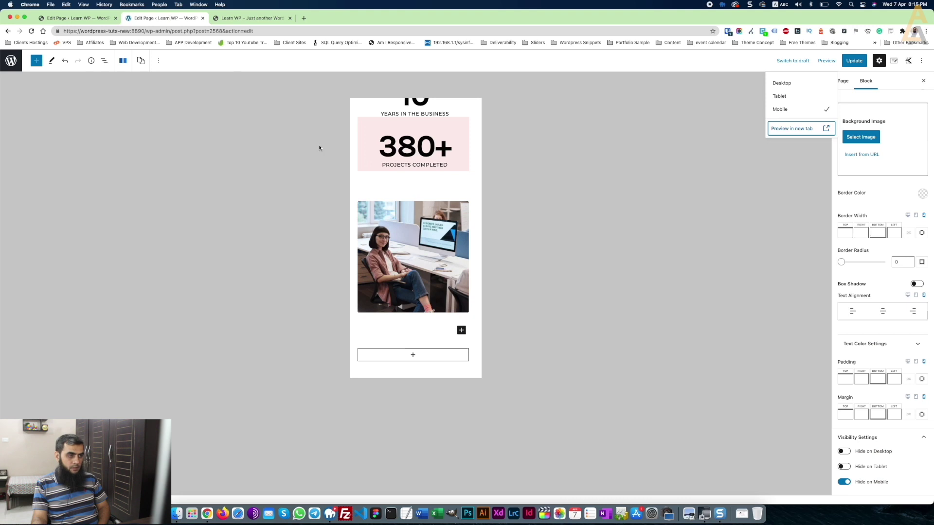
pyautogui.click(843, 482)
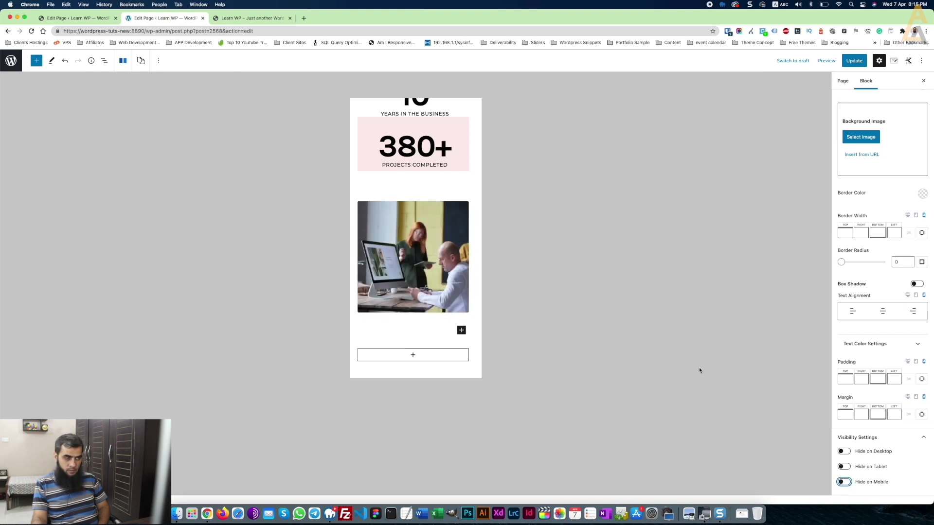
pyautogui.scroll(-2, 447, 230)
pyautogui.scroll(10, 447, 231)
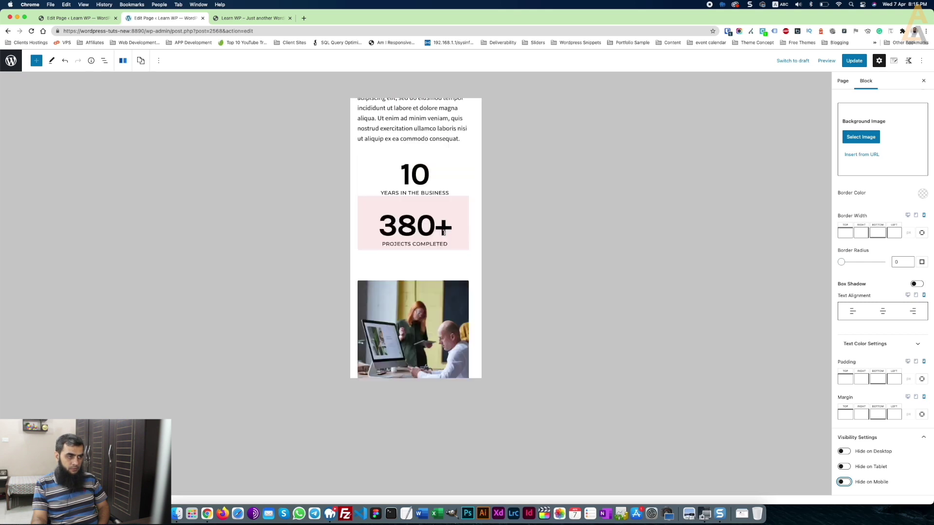
pyautogui.scroll(1, 444, 233)
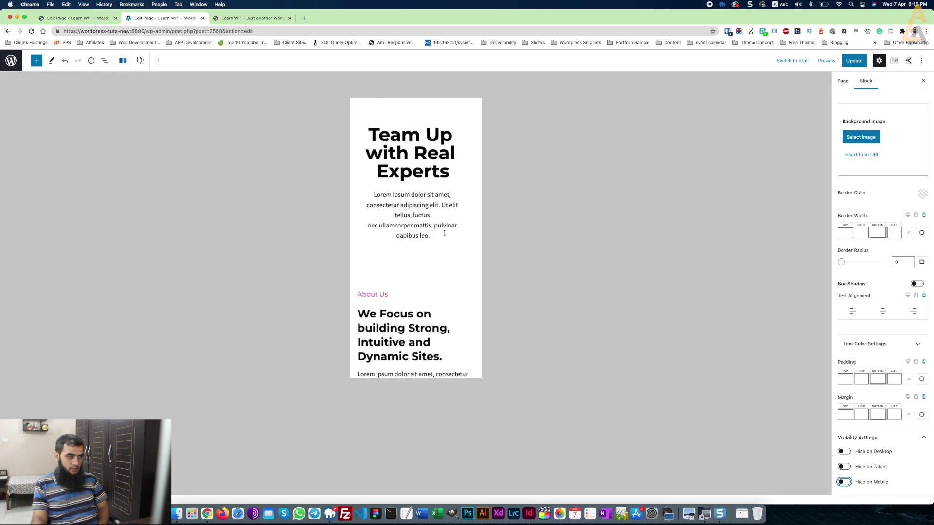
pyautogui.scroll(-5, 444, 233)
pyautogui.scroll(3, 402, 196)
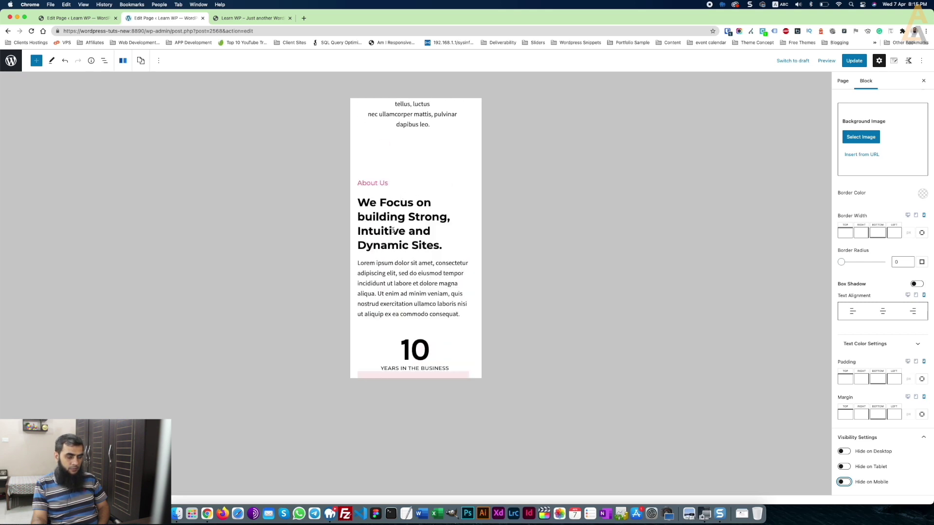
pyautogui.scroll(-4, 478, 263)
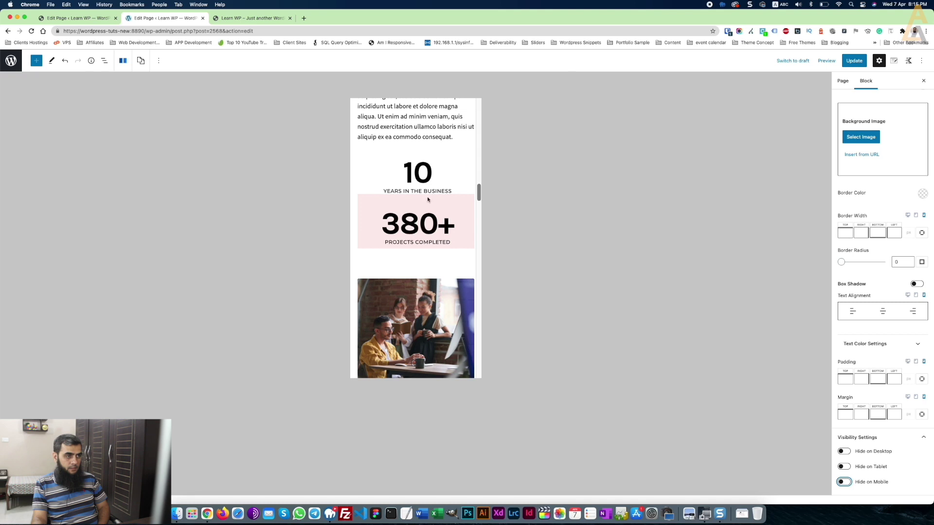
pyautogui.scroll(4, 424, 228)
# Step: Set the About Us text section's Advanced Mobile Collapse Order to 2
pyautogui.click(406, 229)
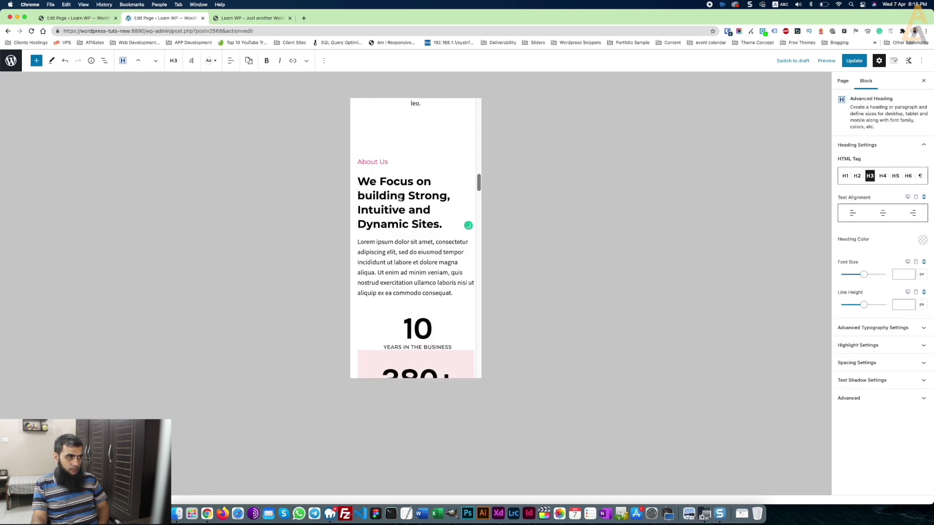
pyautogui.click(384, 162)
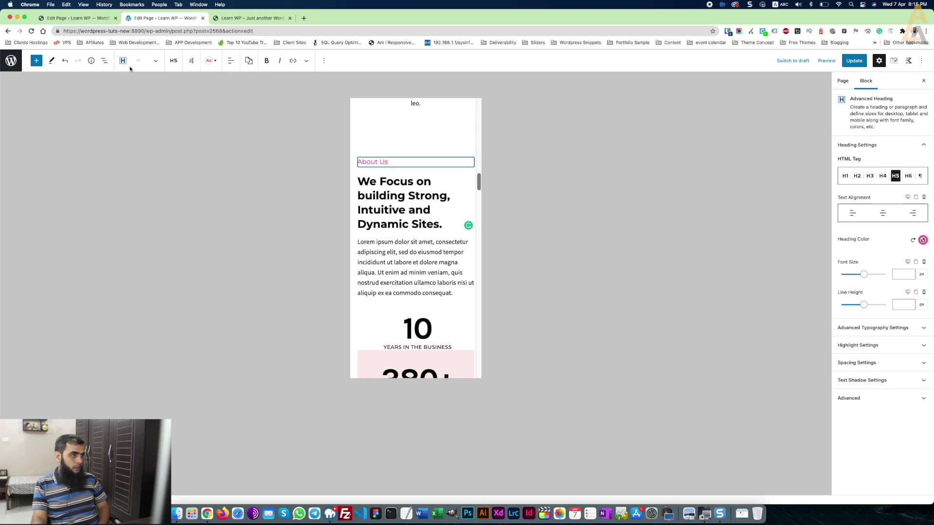
pyautogui.click(104, 60)
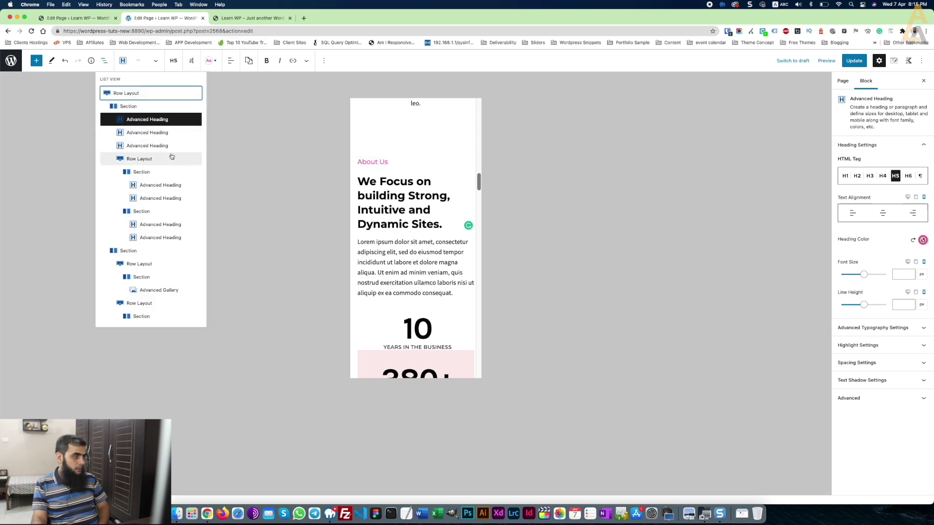
pyautogui.click(134, 106)
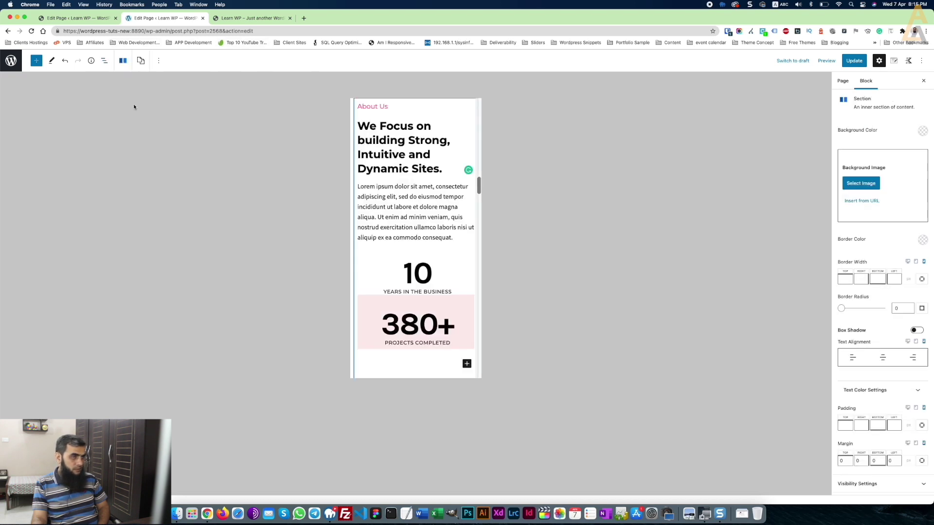
pyautogui.click(892, 484)
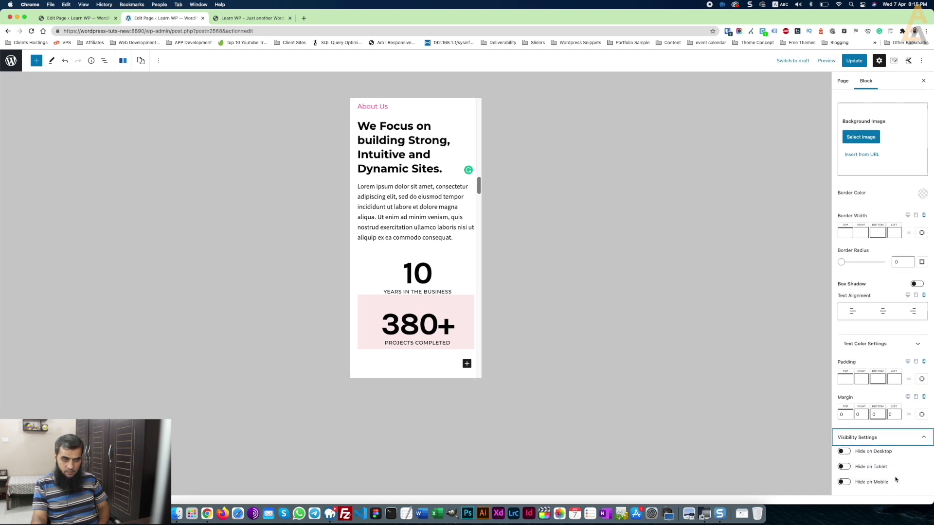
pyautogui.scroll(-1, 908, 479)
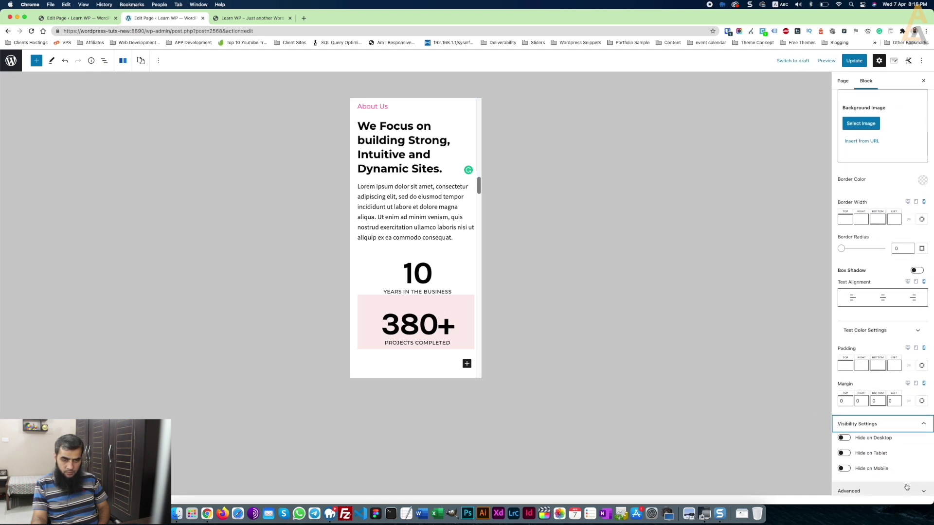
pyautogui.scroll(-1, 907, 487)
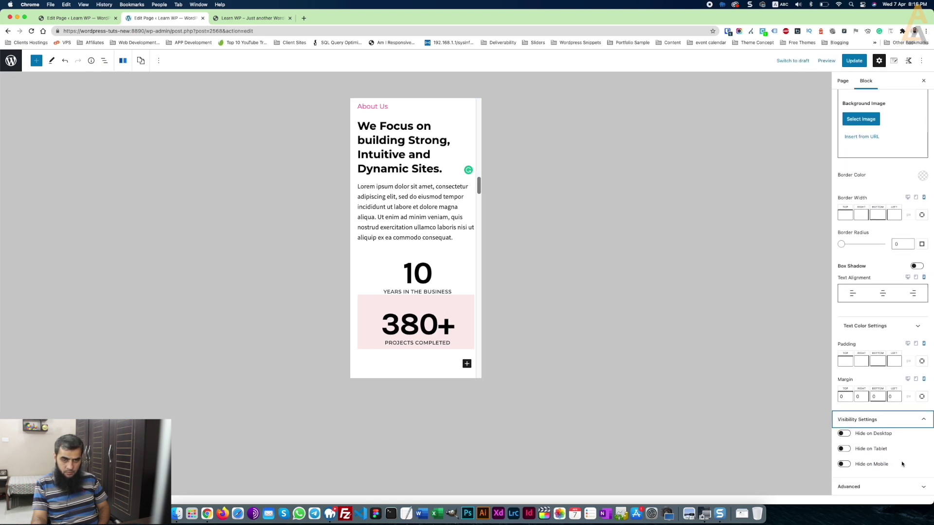
pyautogui.click(899, 487)
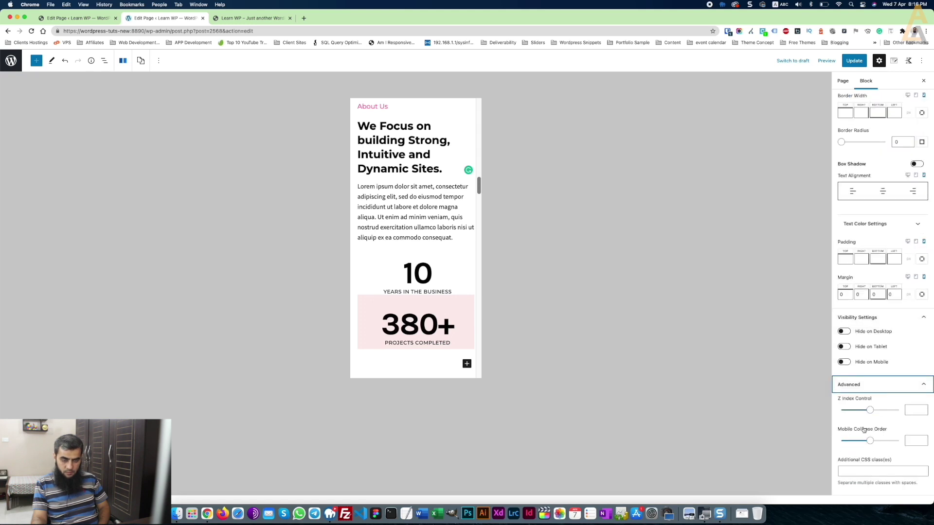
pyautogui.click(911, 441)
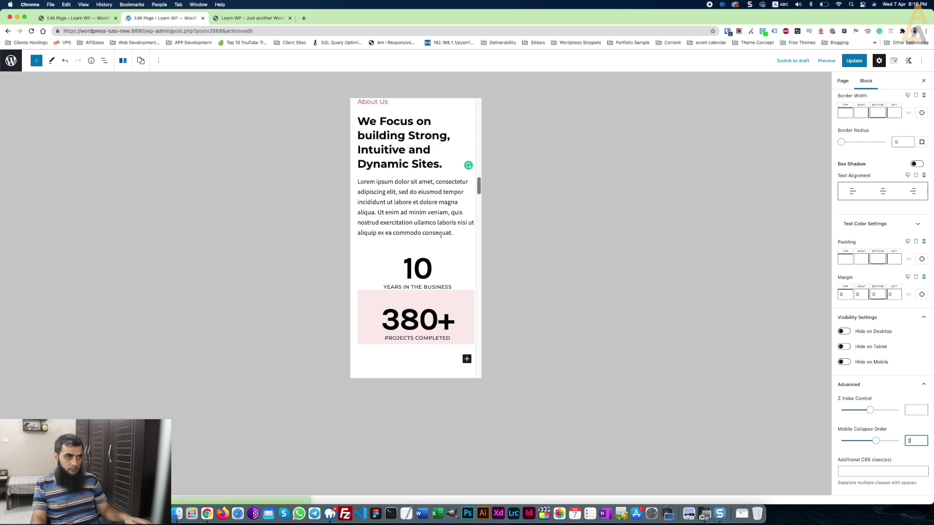
# Step: Set the image section's Mobile Collapse Order to 1 and update the page
pyautogui.scroll(-4, 440, 235)
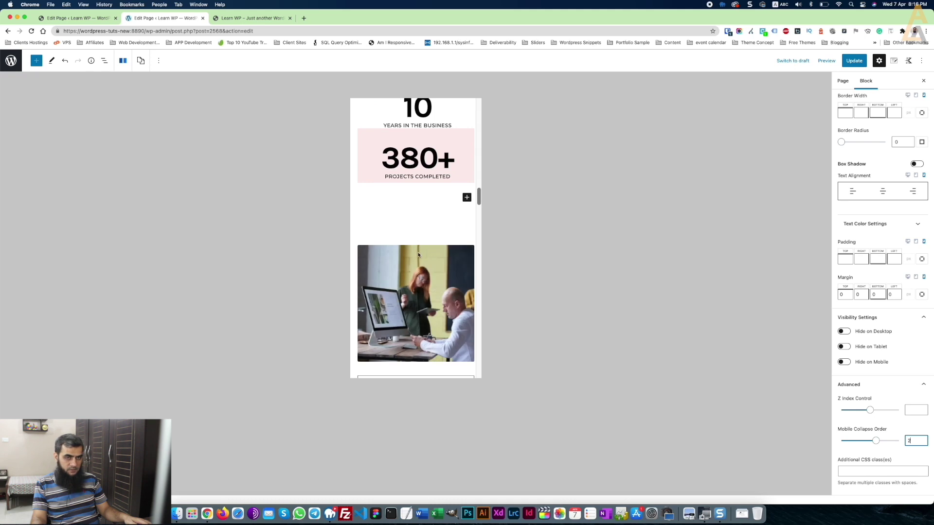
pyautogui.click(105, 60)
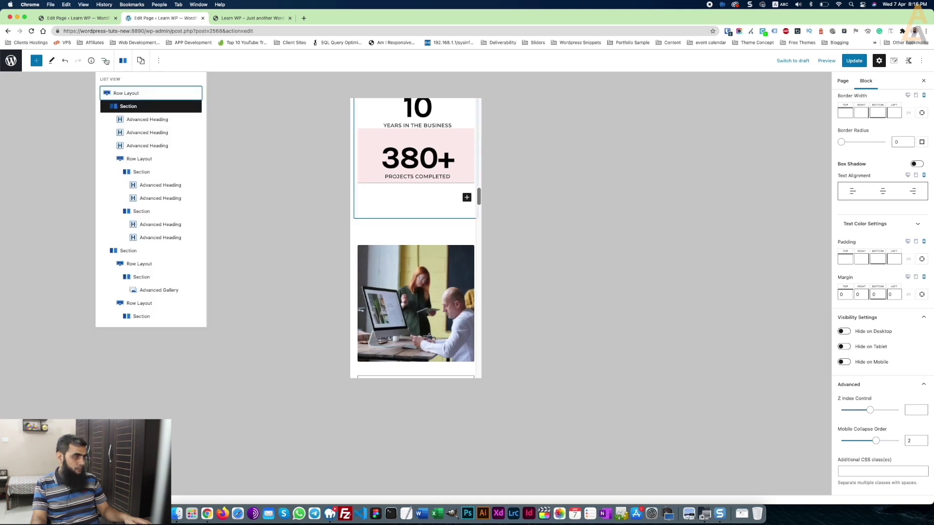
pyautogui.click(132, 251)
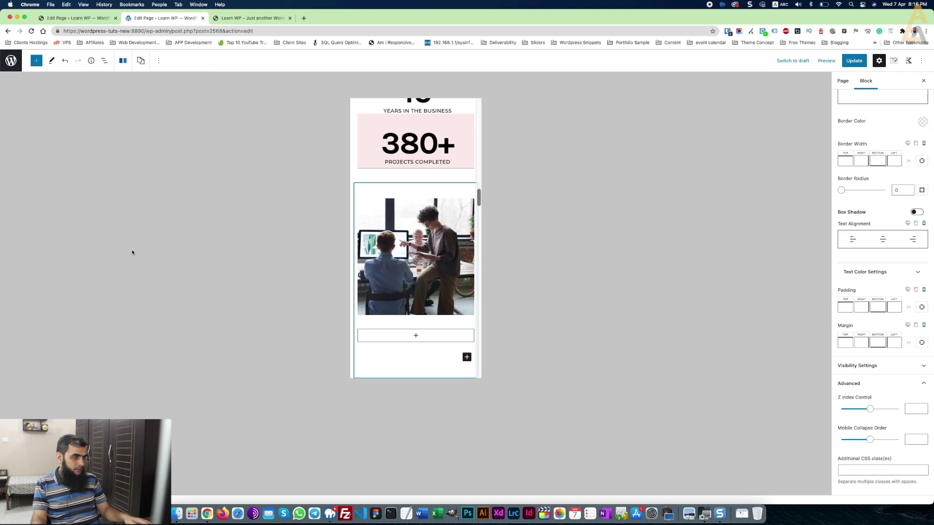
pyautogui.click(913, 440)
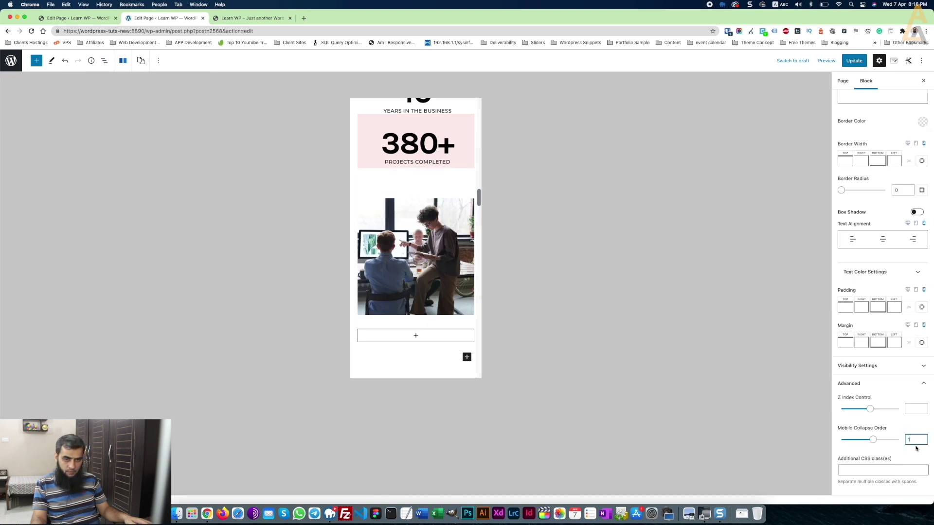
pyautogui.write('1')
pyautogui.click(849, 59)
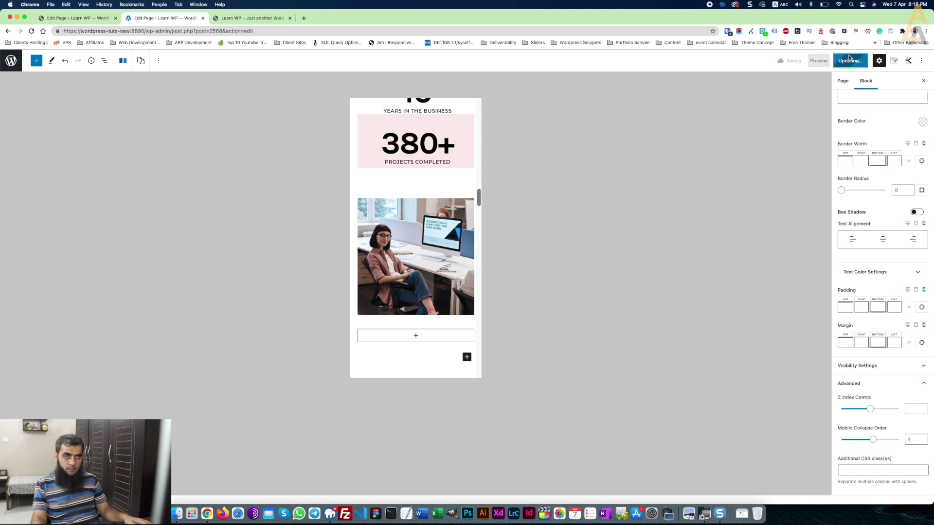
pyautogui.hotkey('ctrl', 'Tab')
pyautogui.scroll(2, 292, 218)
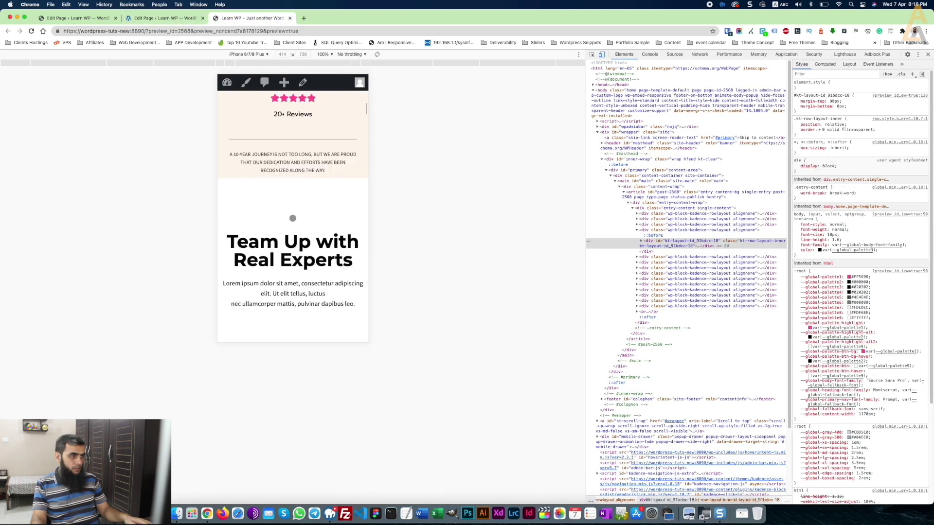
pyautogui.scroll(-5, 292, 217)
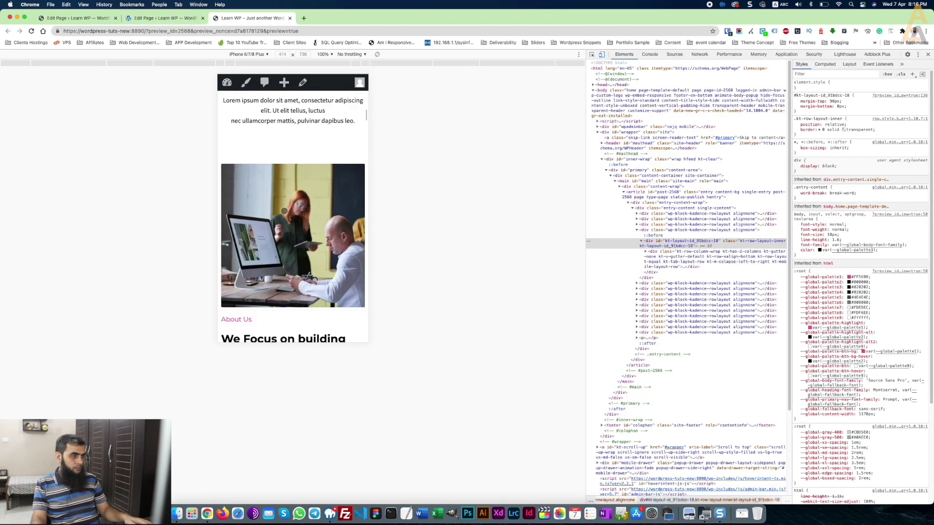
pyautogui.scroll(2, 268, 132)
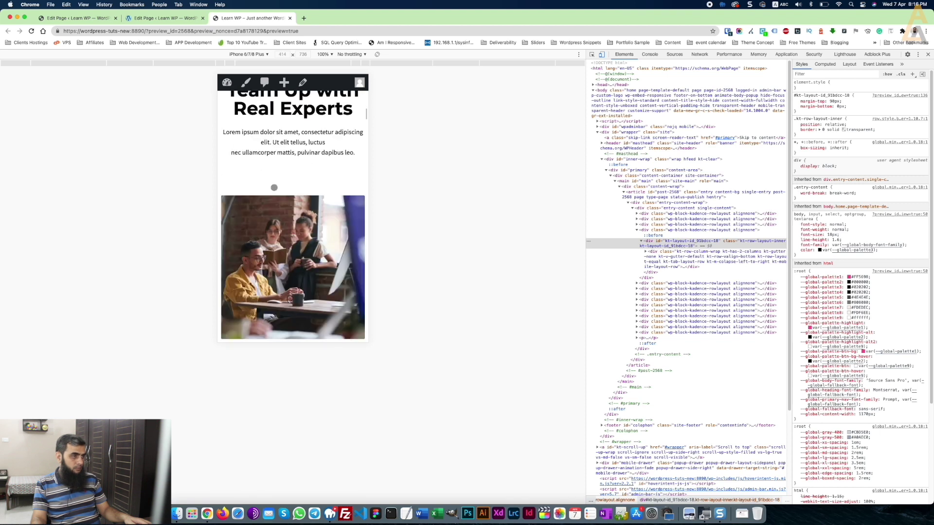
pyautogui.scroll(-4, 274, 187)
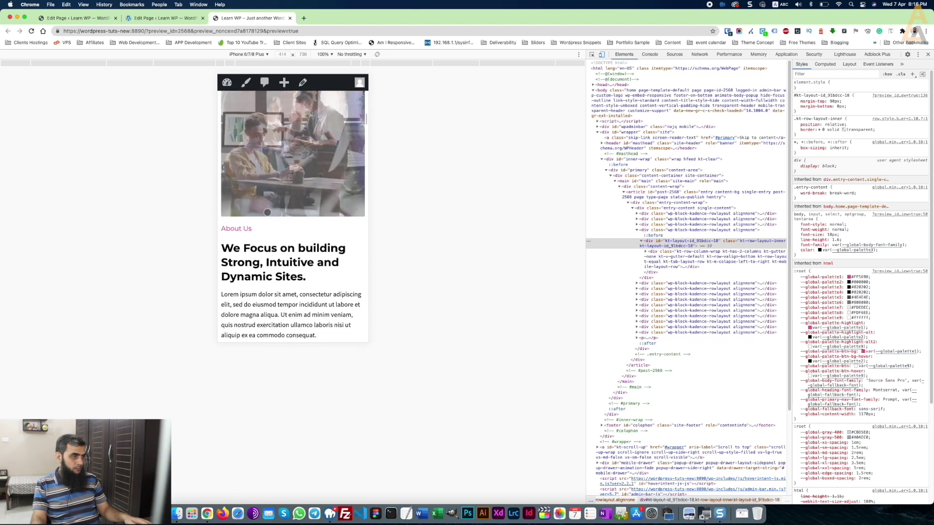
pyautogui.scroll(-4, 263, 238)
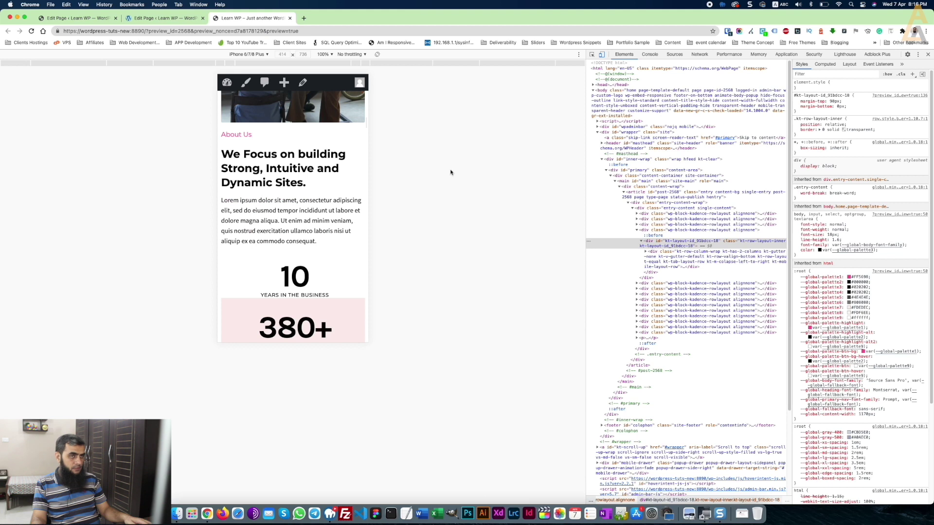
pyautogui.click(601, 54)
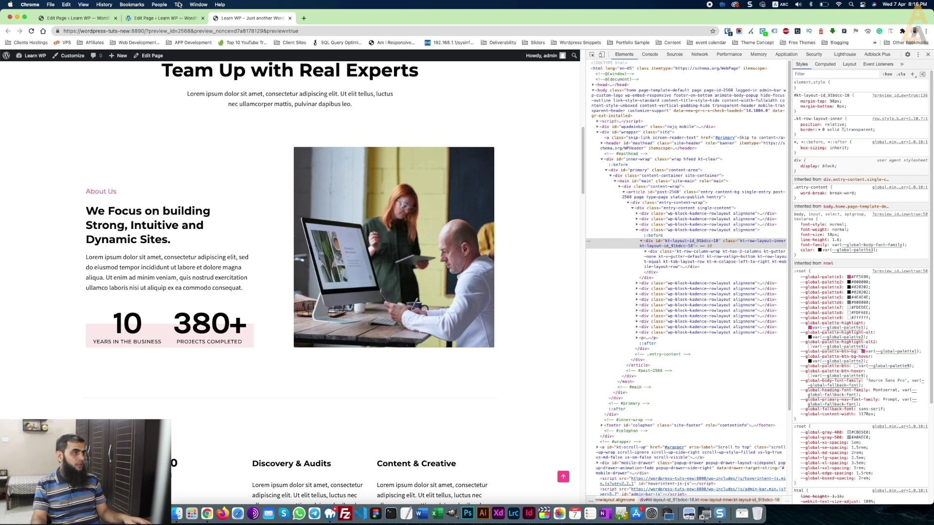
pyautogui.click(163, 18)
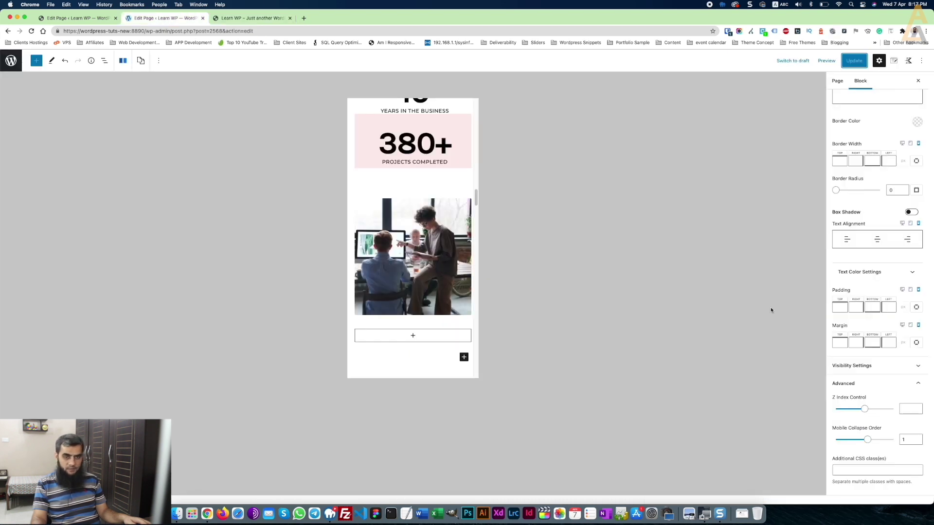